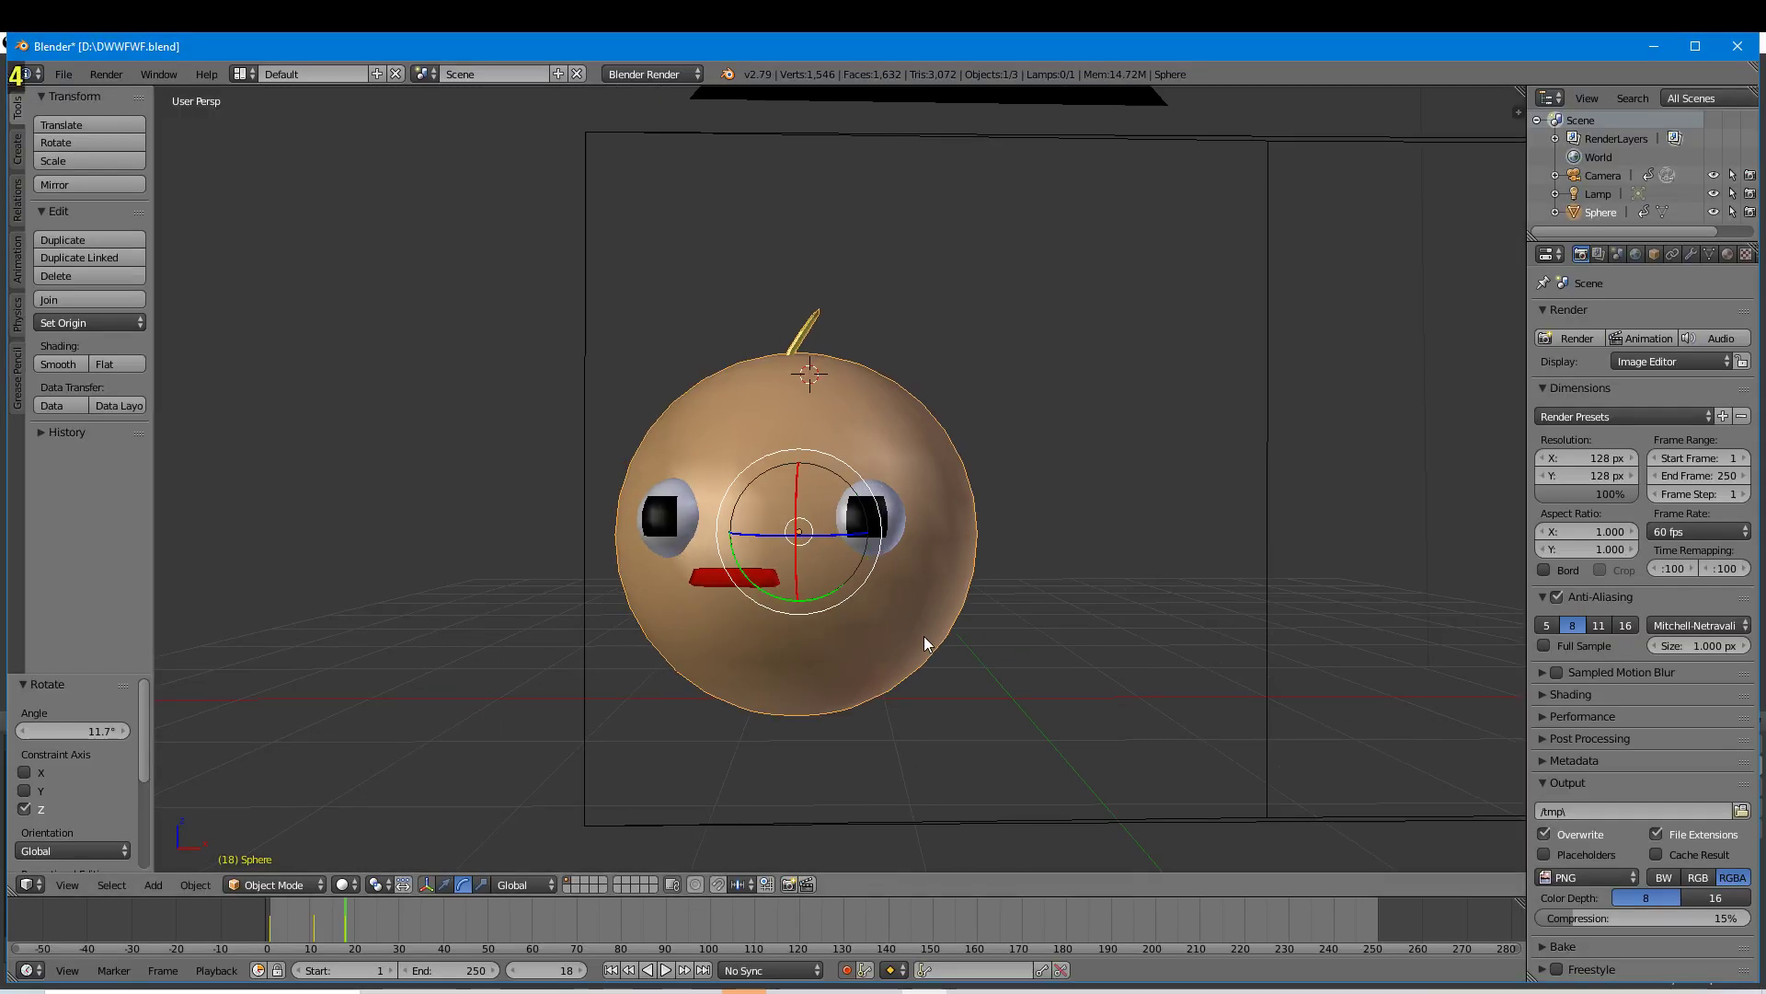
- Set the render background alpha to Transparent and turn off anti-aliasing
middle_click_drag(856, 591, 807, 609)
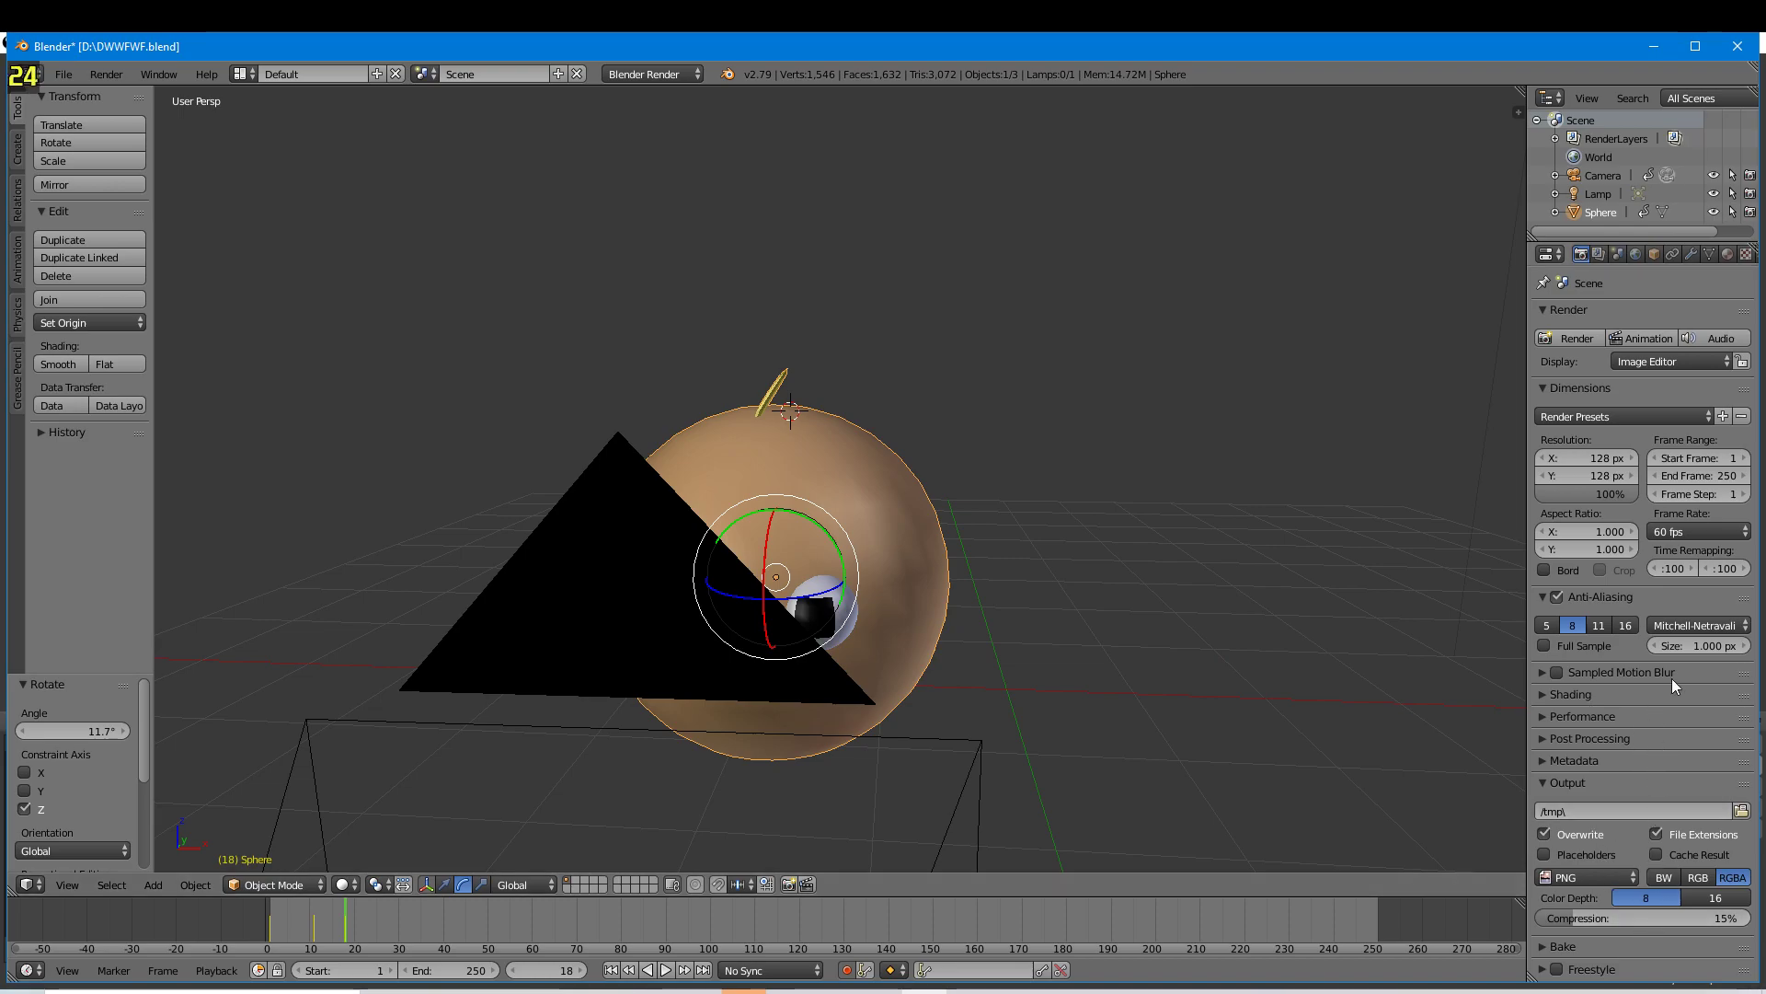
left_click_drag(1576, 710, 1574, 696)
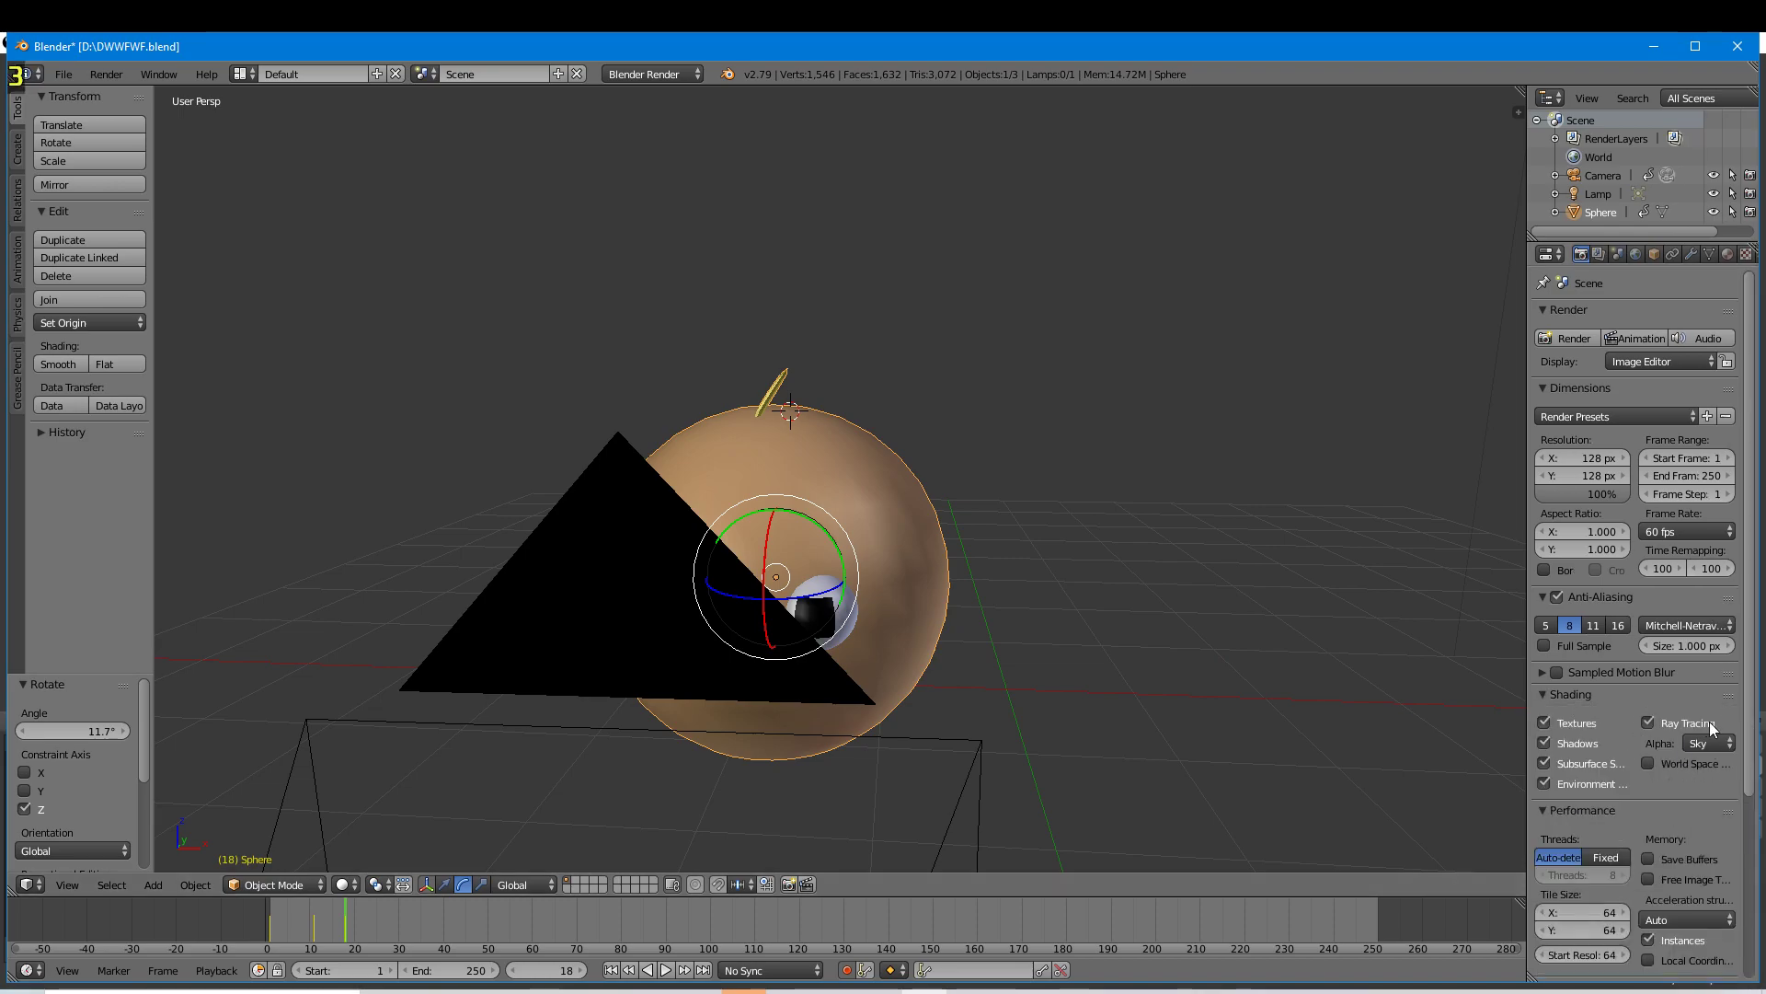
left_click(1695, 743)
left_click(1657, 704)
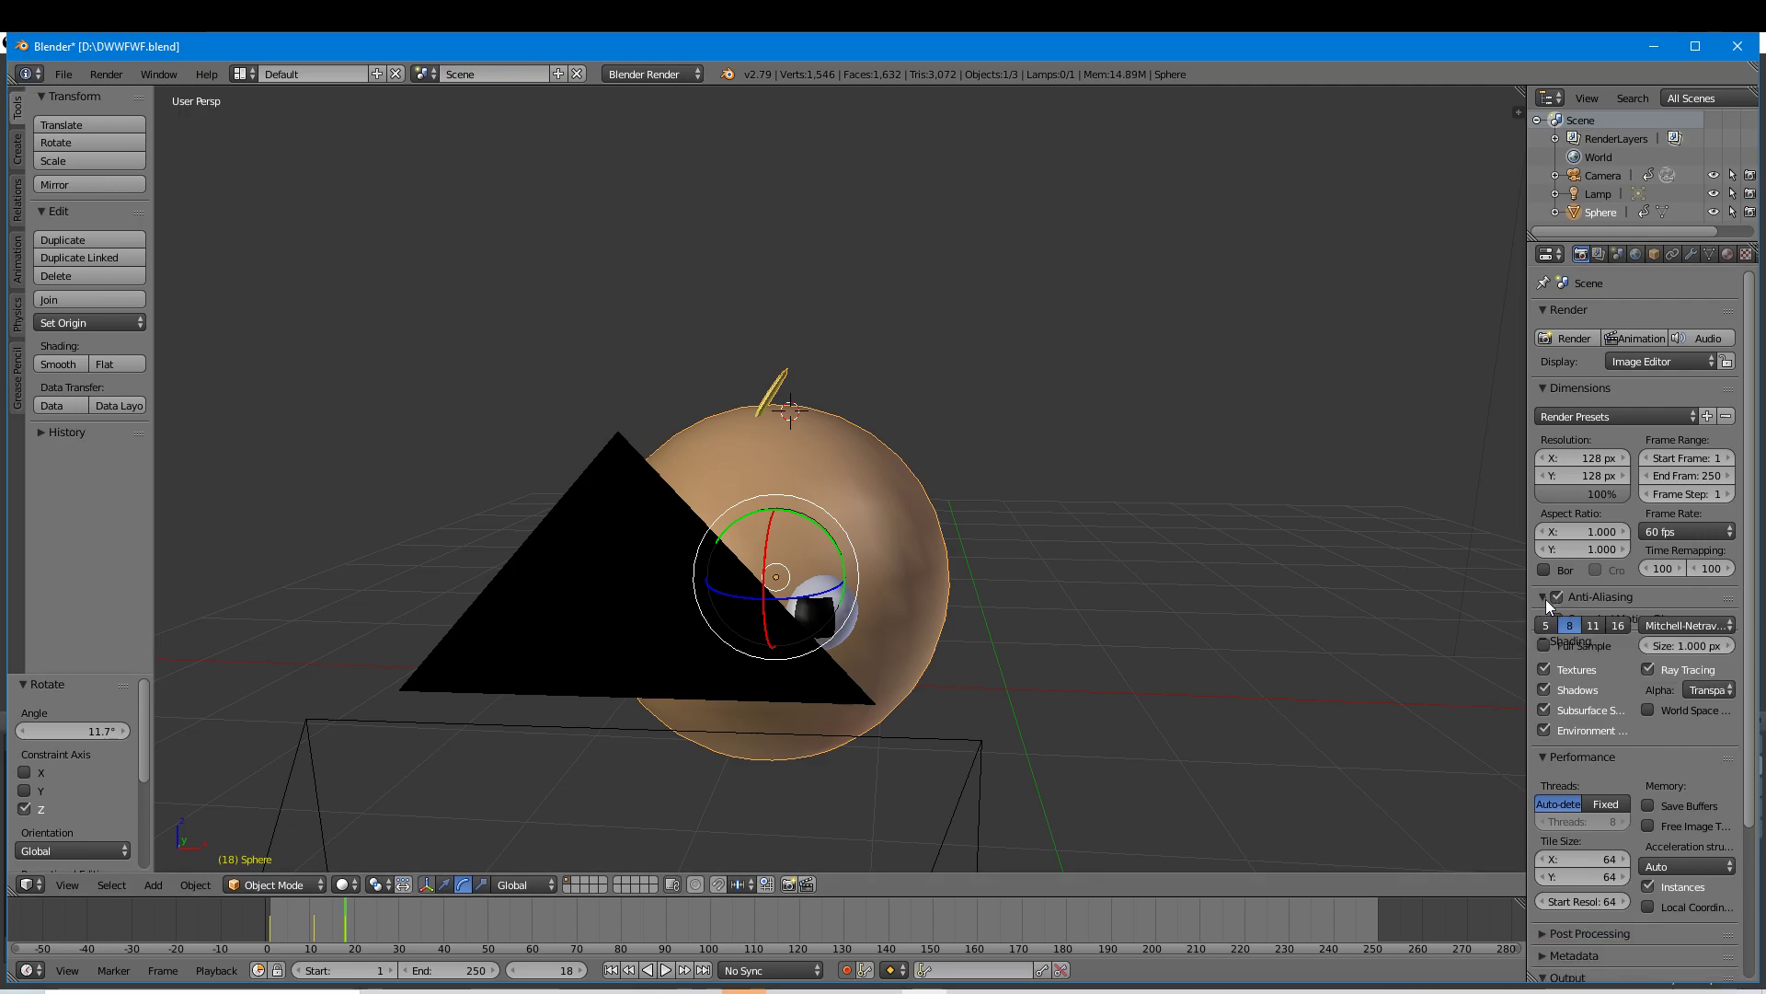
left_click(1559, 600)
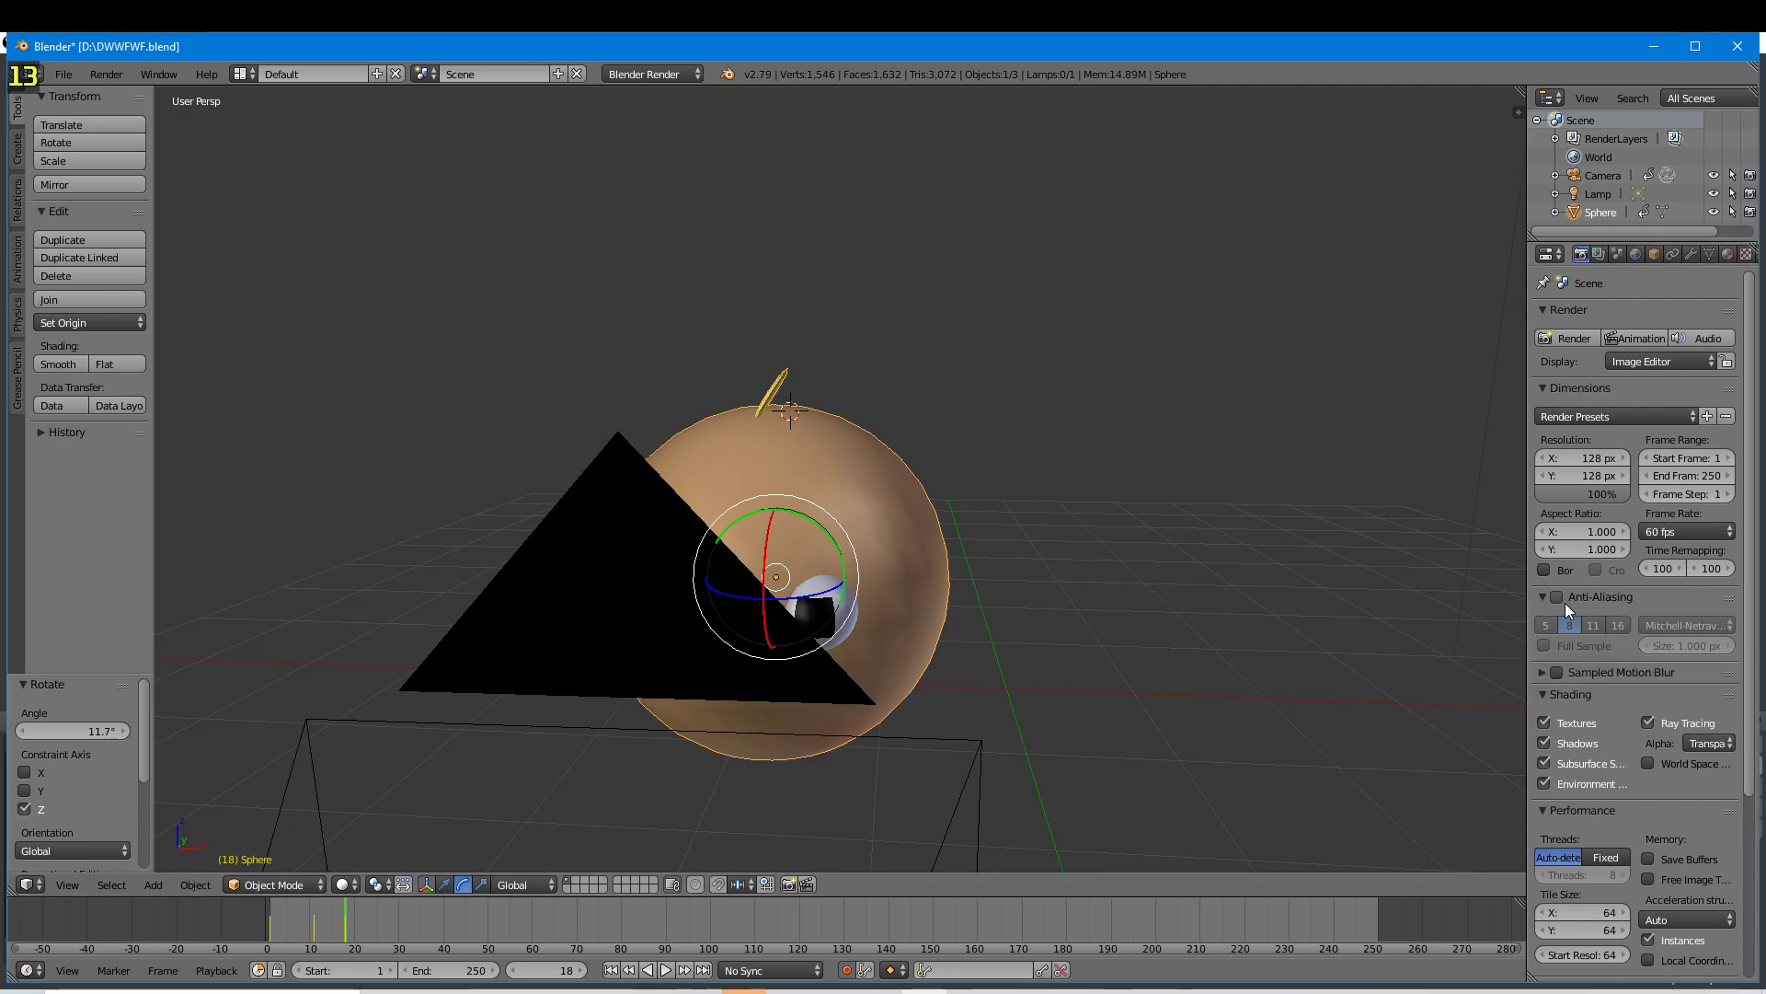
- Turn off ray tracing and environment lighting, leaving shadows enabled
left_click(1643, 722)
left_click(1546, 744)
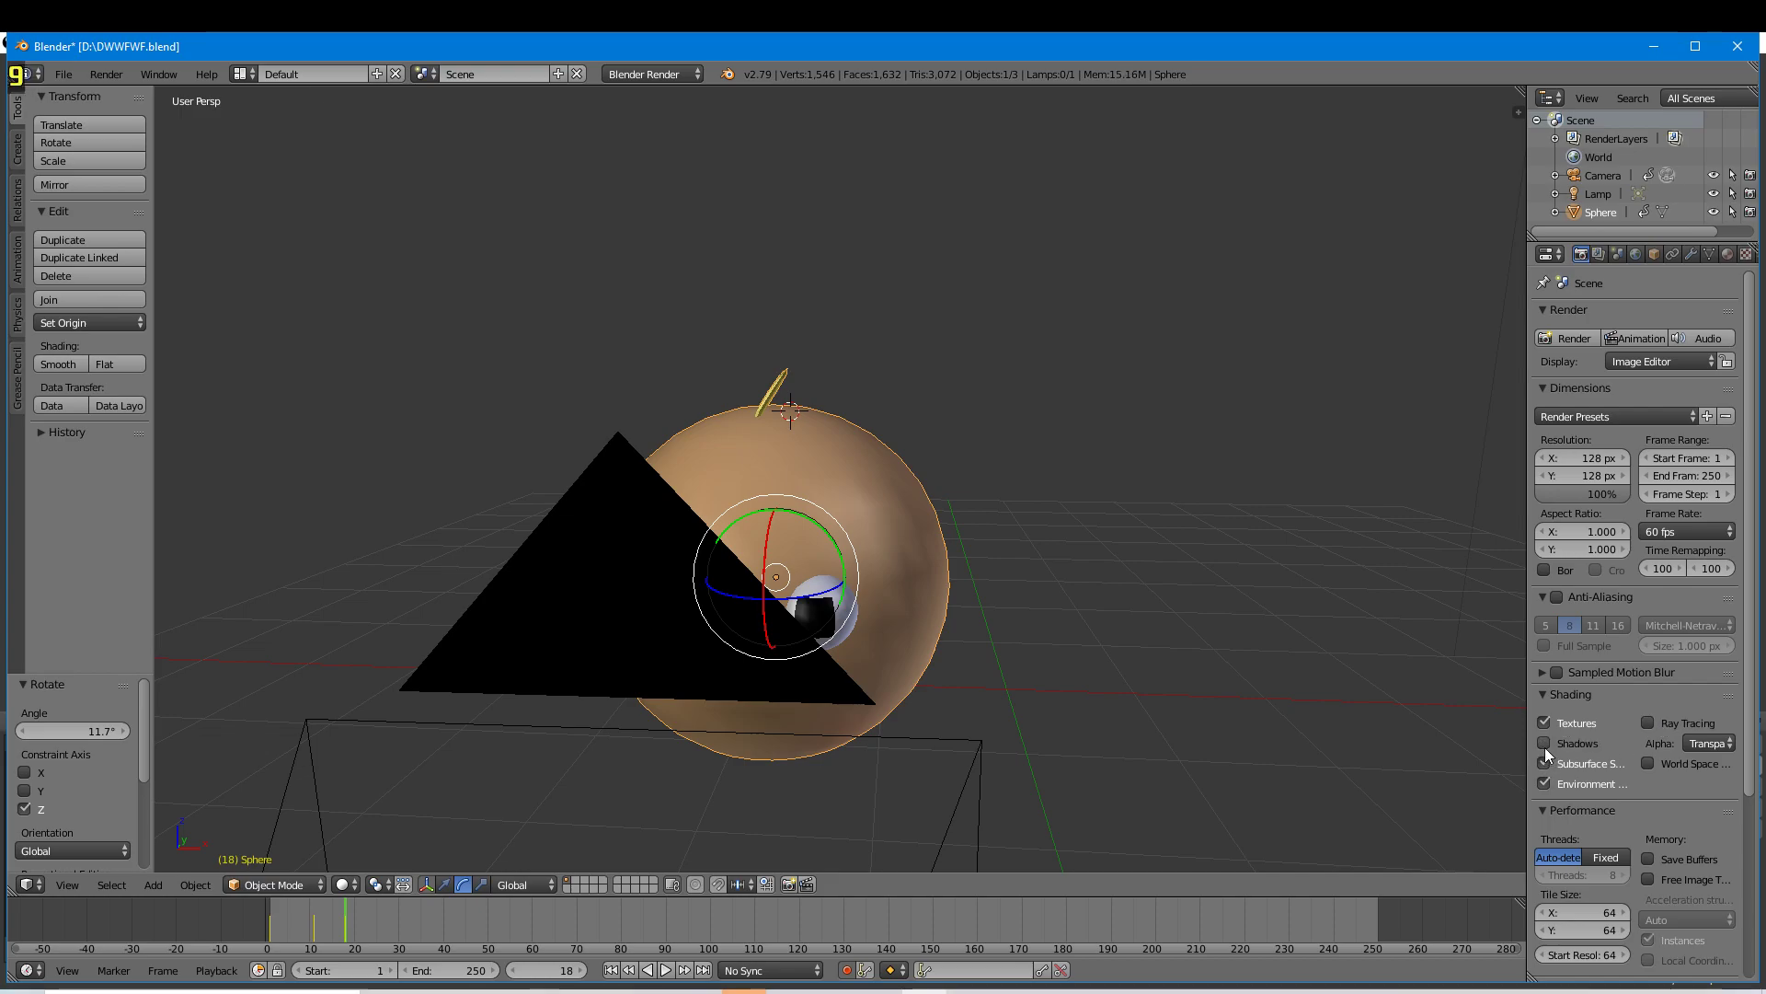
left_click(1545, 742)
left_click(1545, 773)
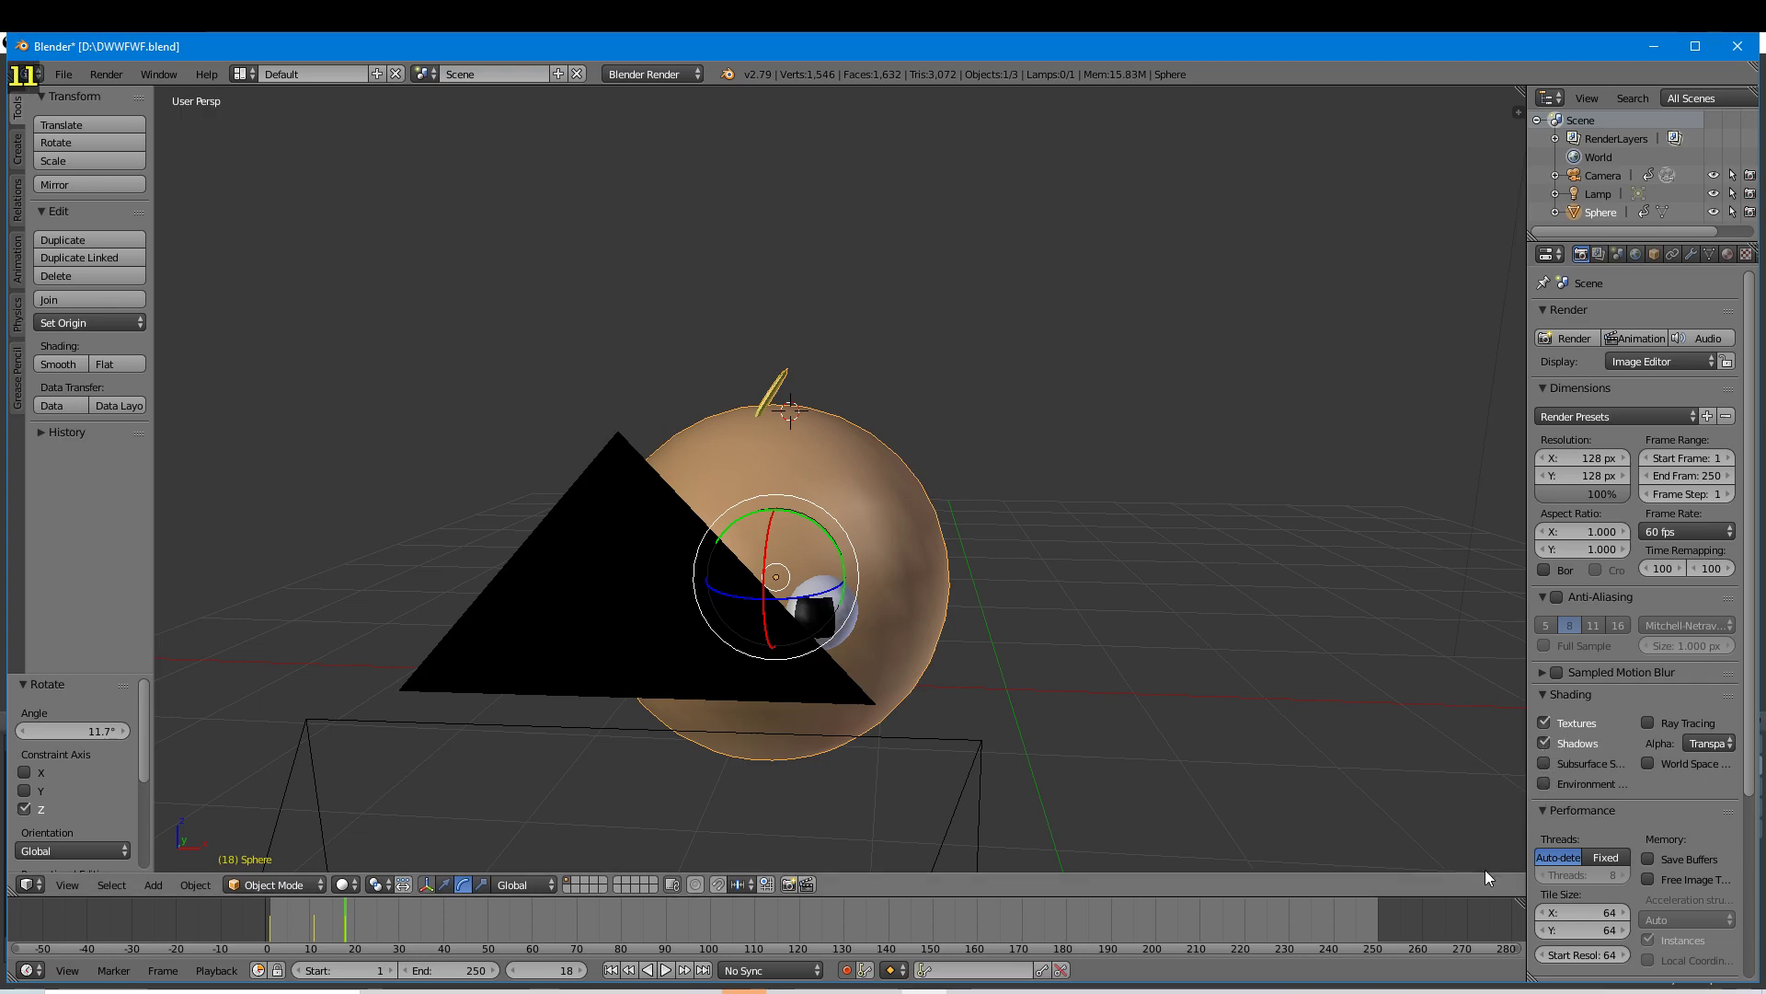
middle_click_drag(1154, 606, 1152, 606)
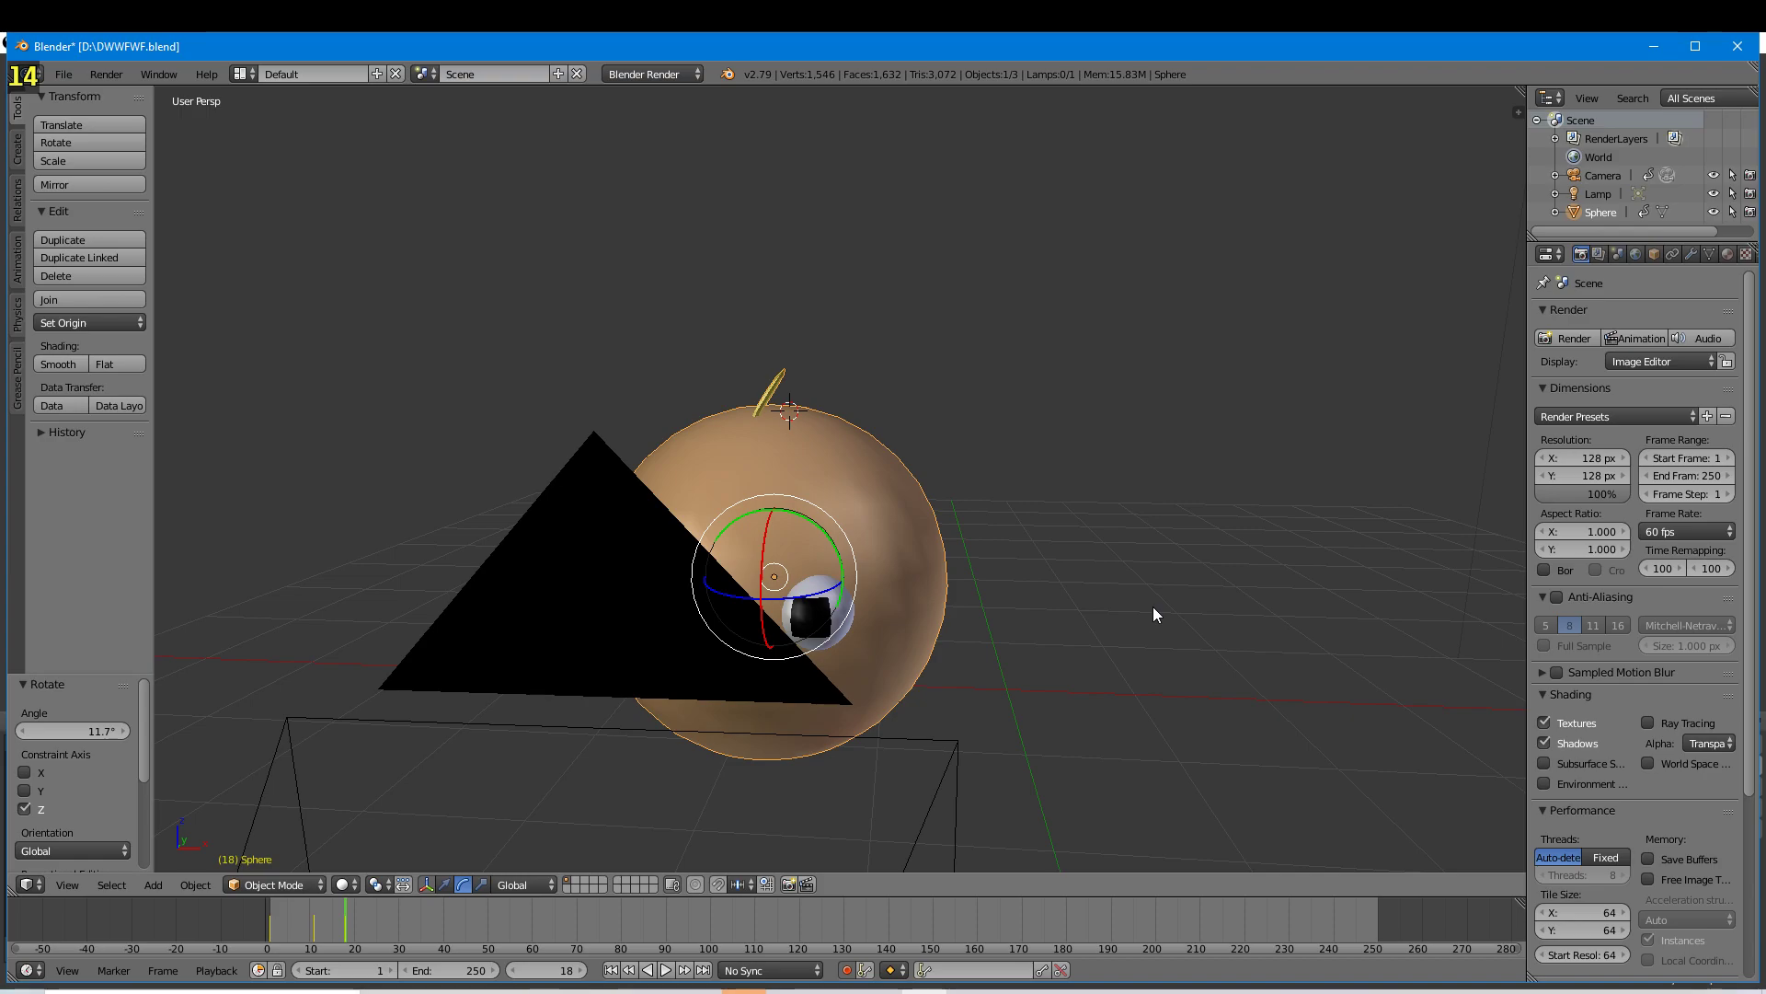
- Raise the computer volume and briefly switch to the recording software and back
key("XF86AudioRaiseVolume")
left_click(844, 988)
left_click(842, 988)
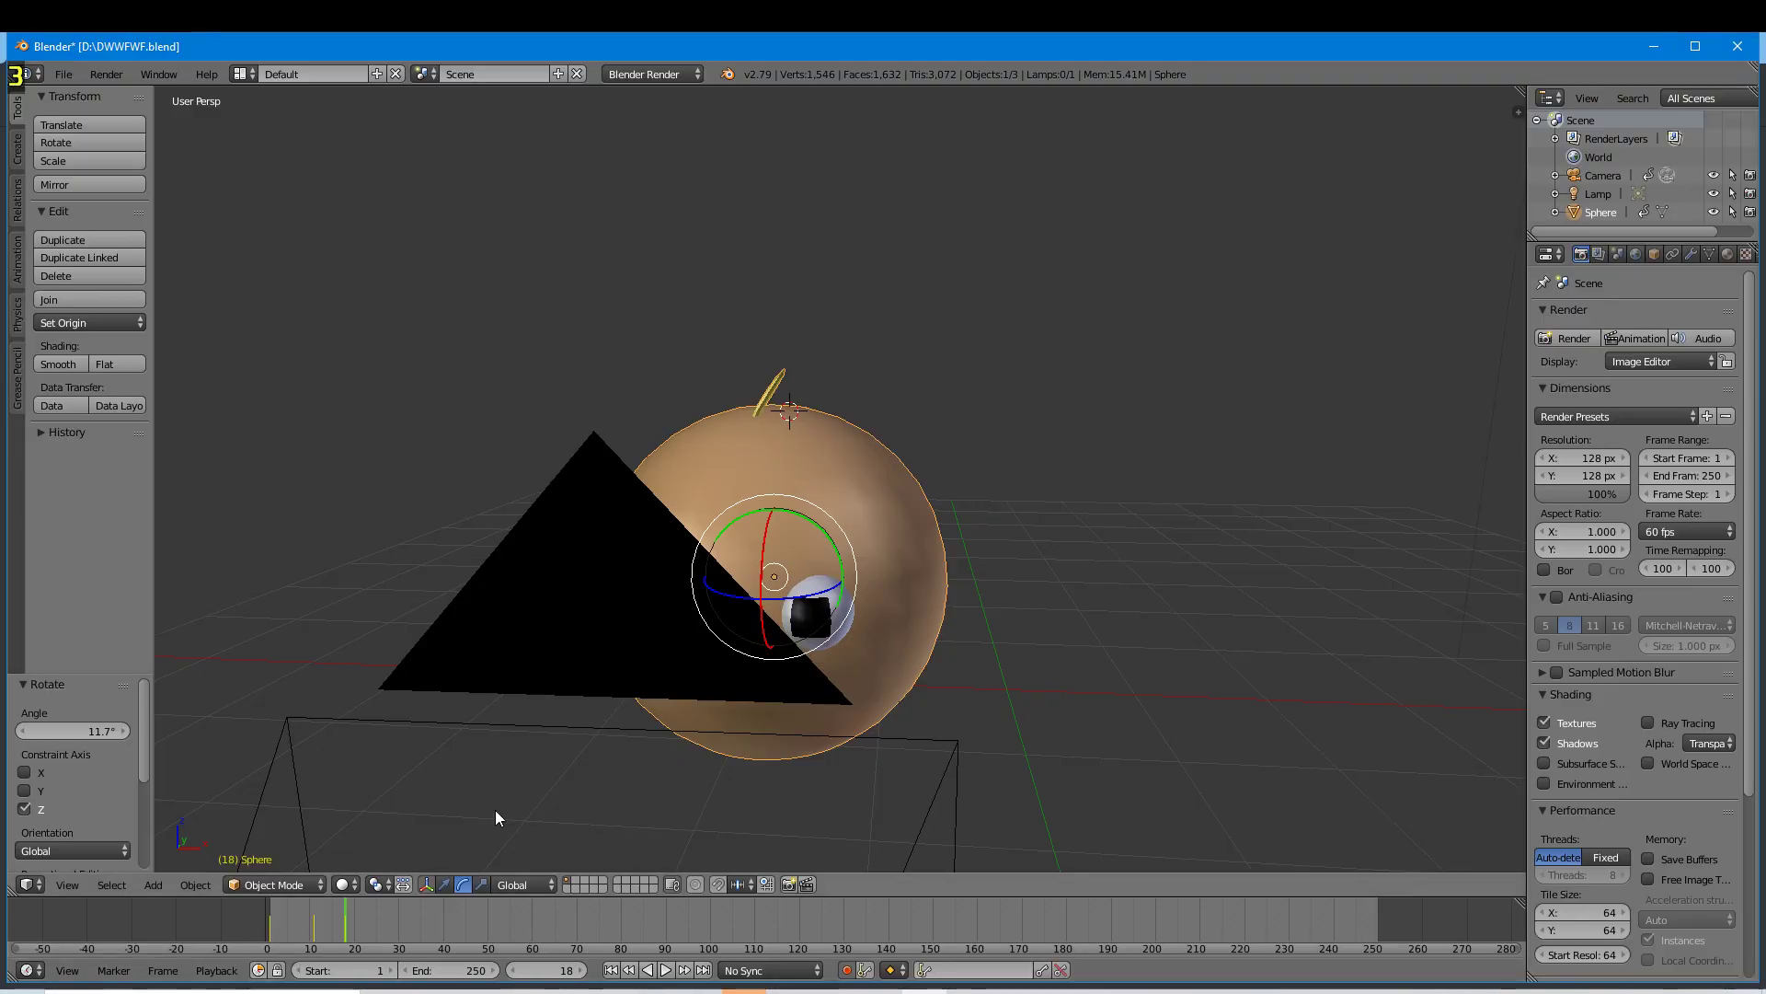
- Walk the viewport in close to the cartoon face and back out
key("shift+f")
key("w")
key("s")
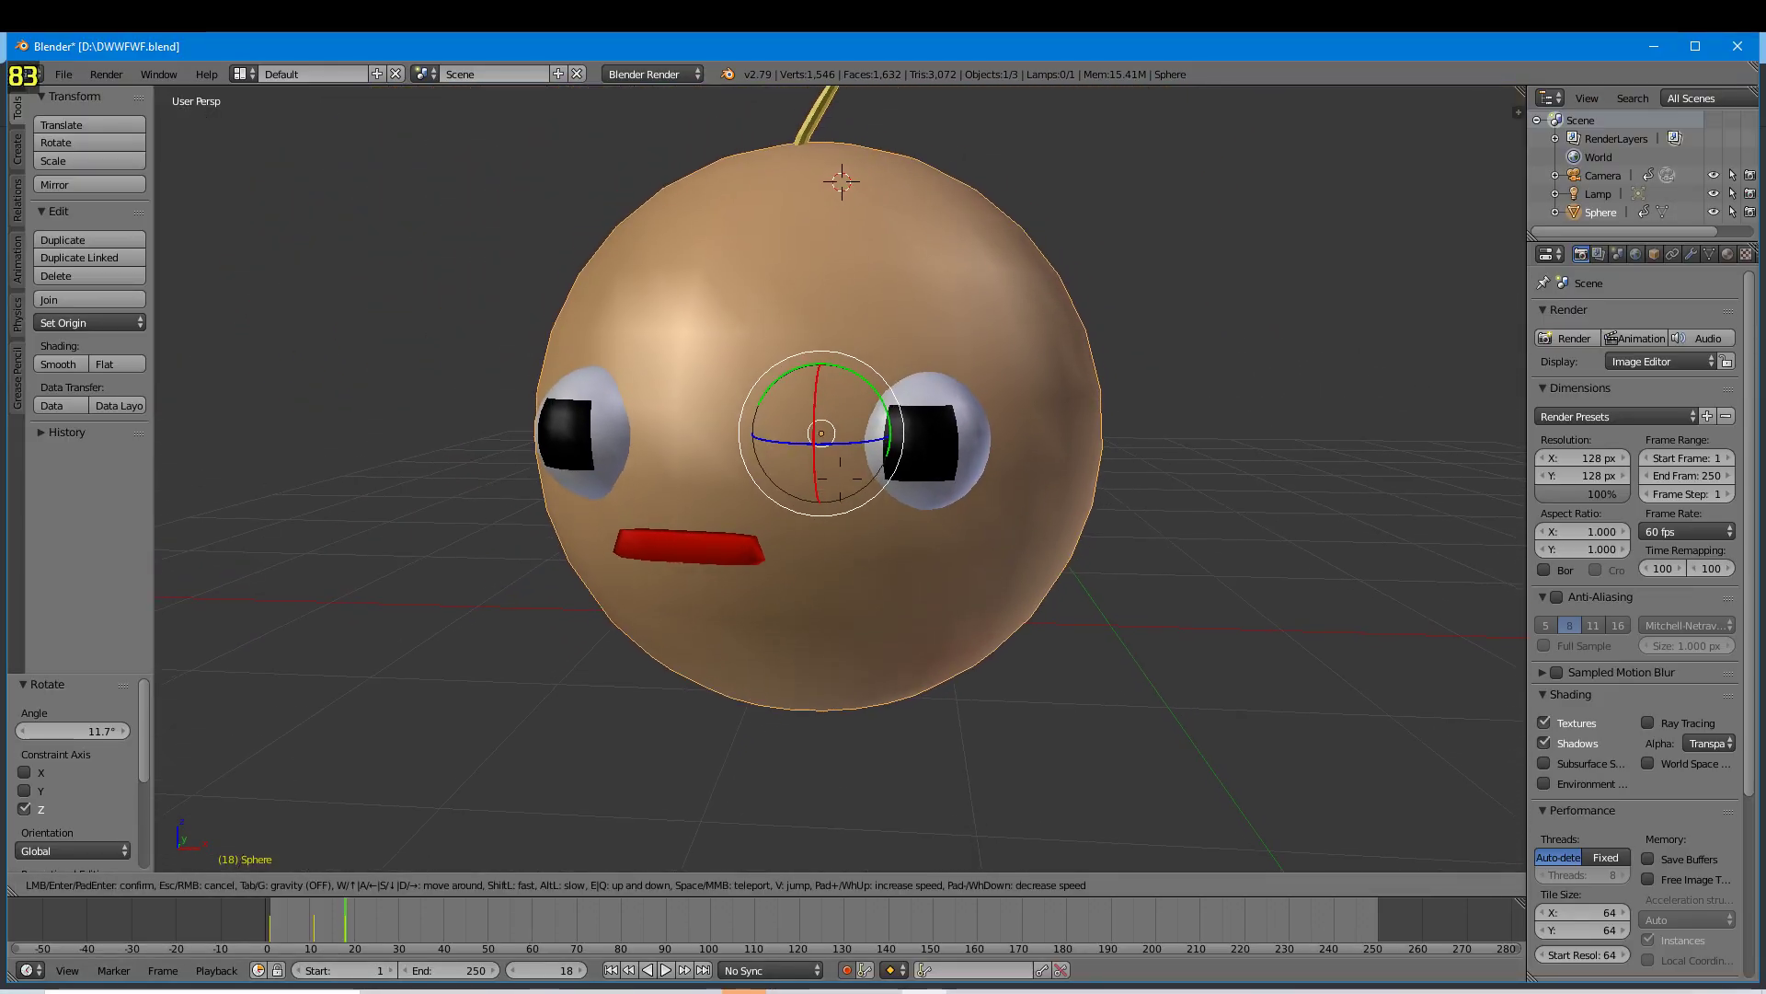
left_click(842, 487)
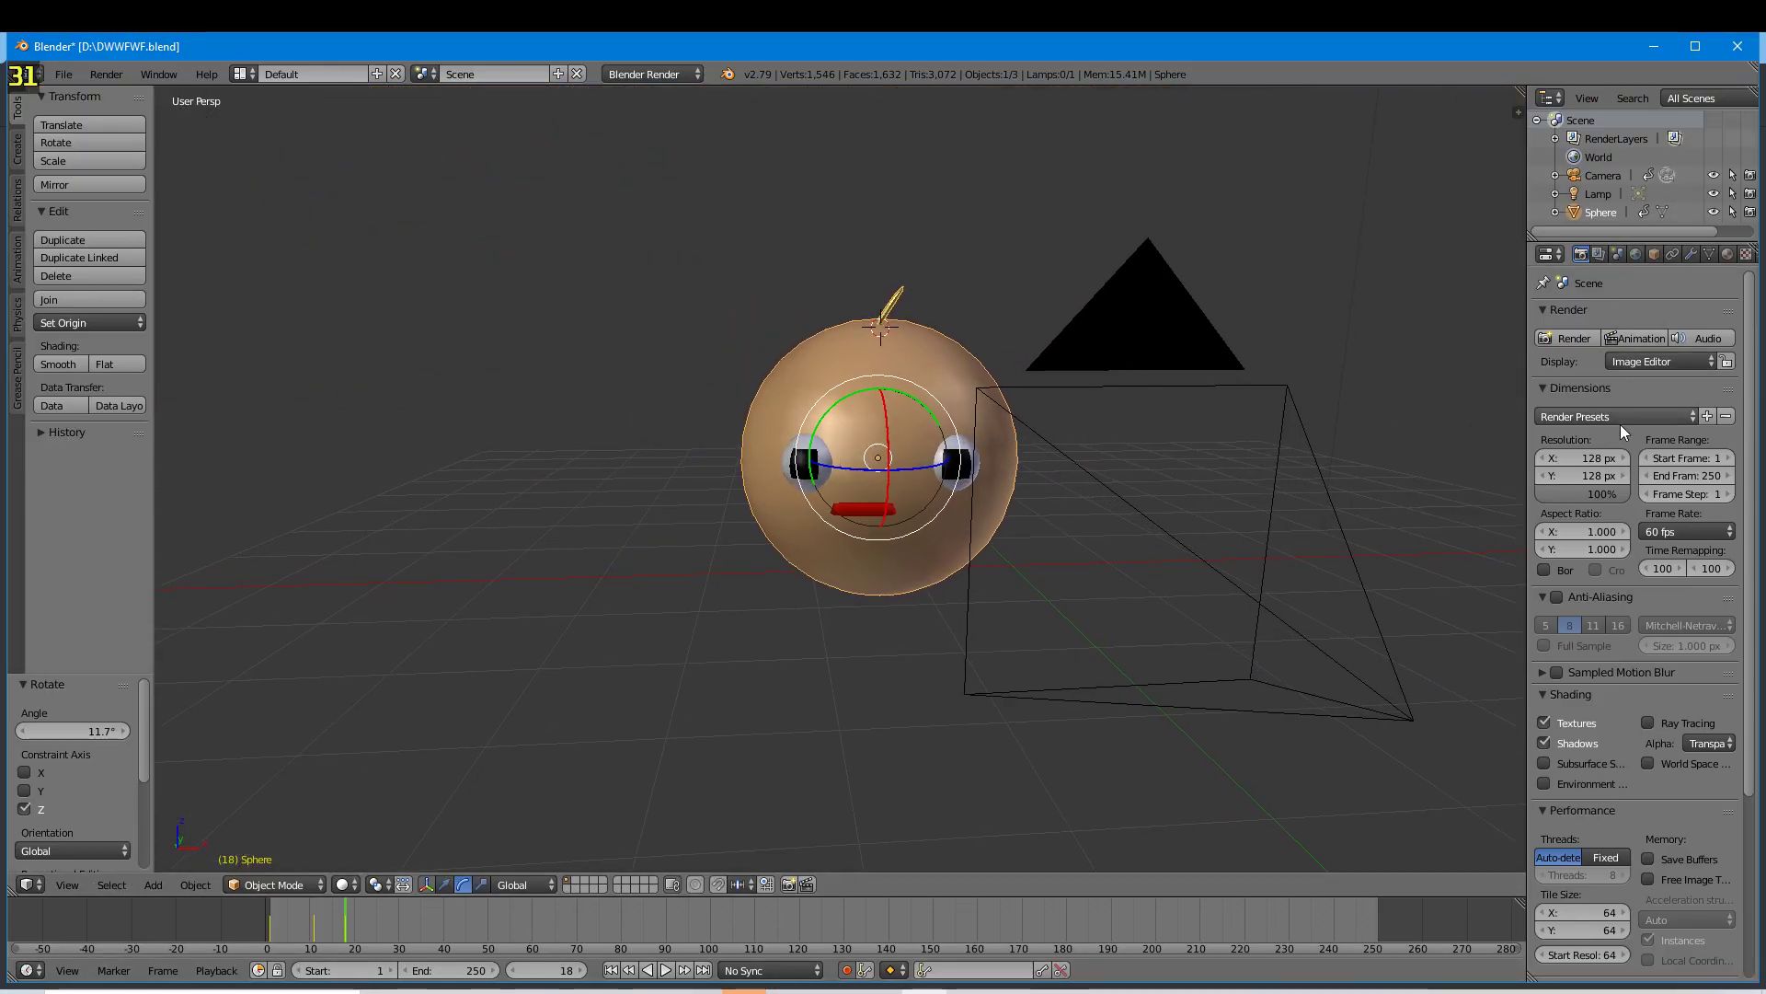
scroll(1615, 429, "down", 3)
- Set the animation end frame to 18, scrubbing frames to check the eye motion
key("Left")
key("Left")
key("Left")
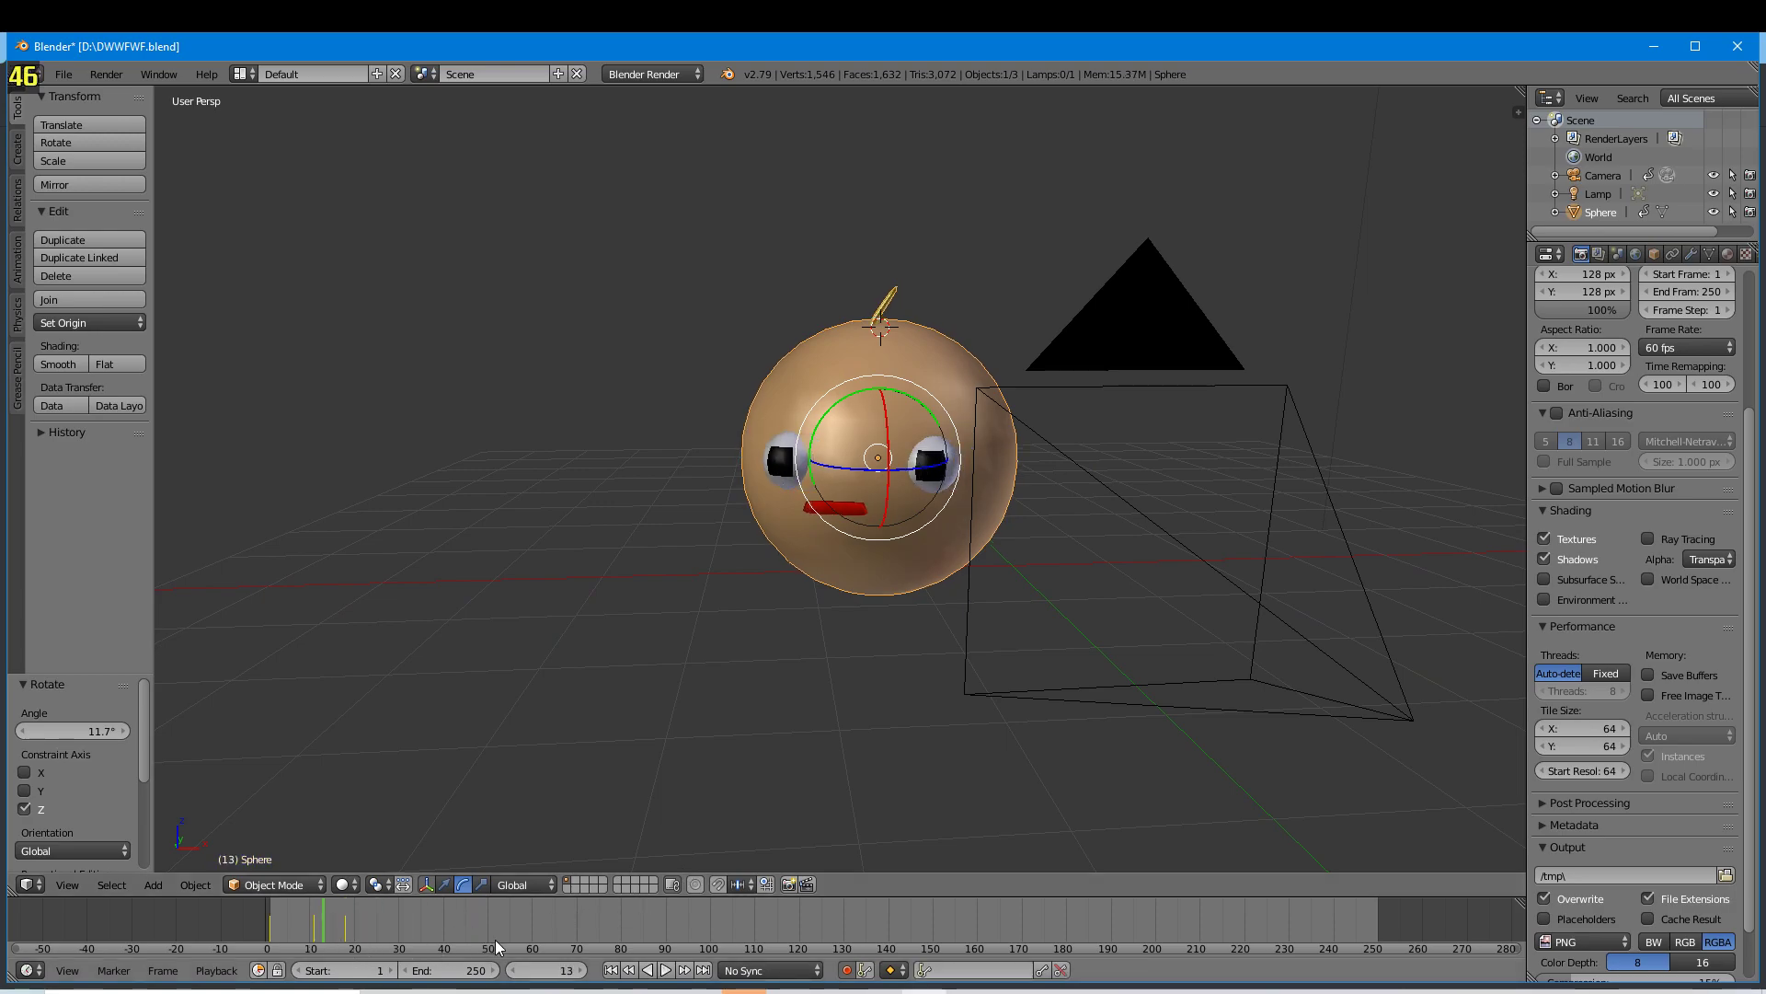
left_click(463, 970)
type("24")
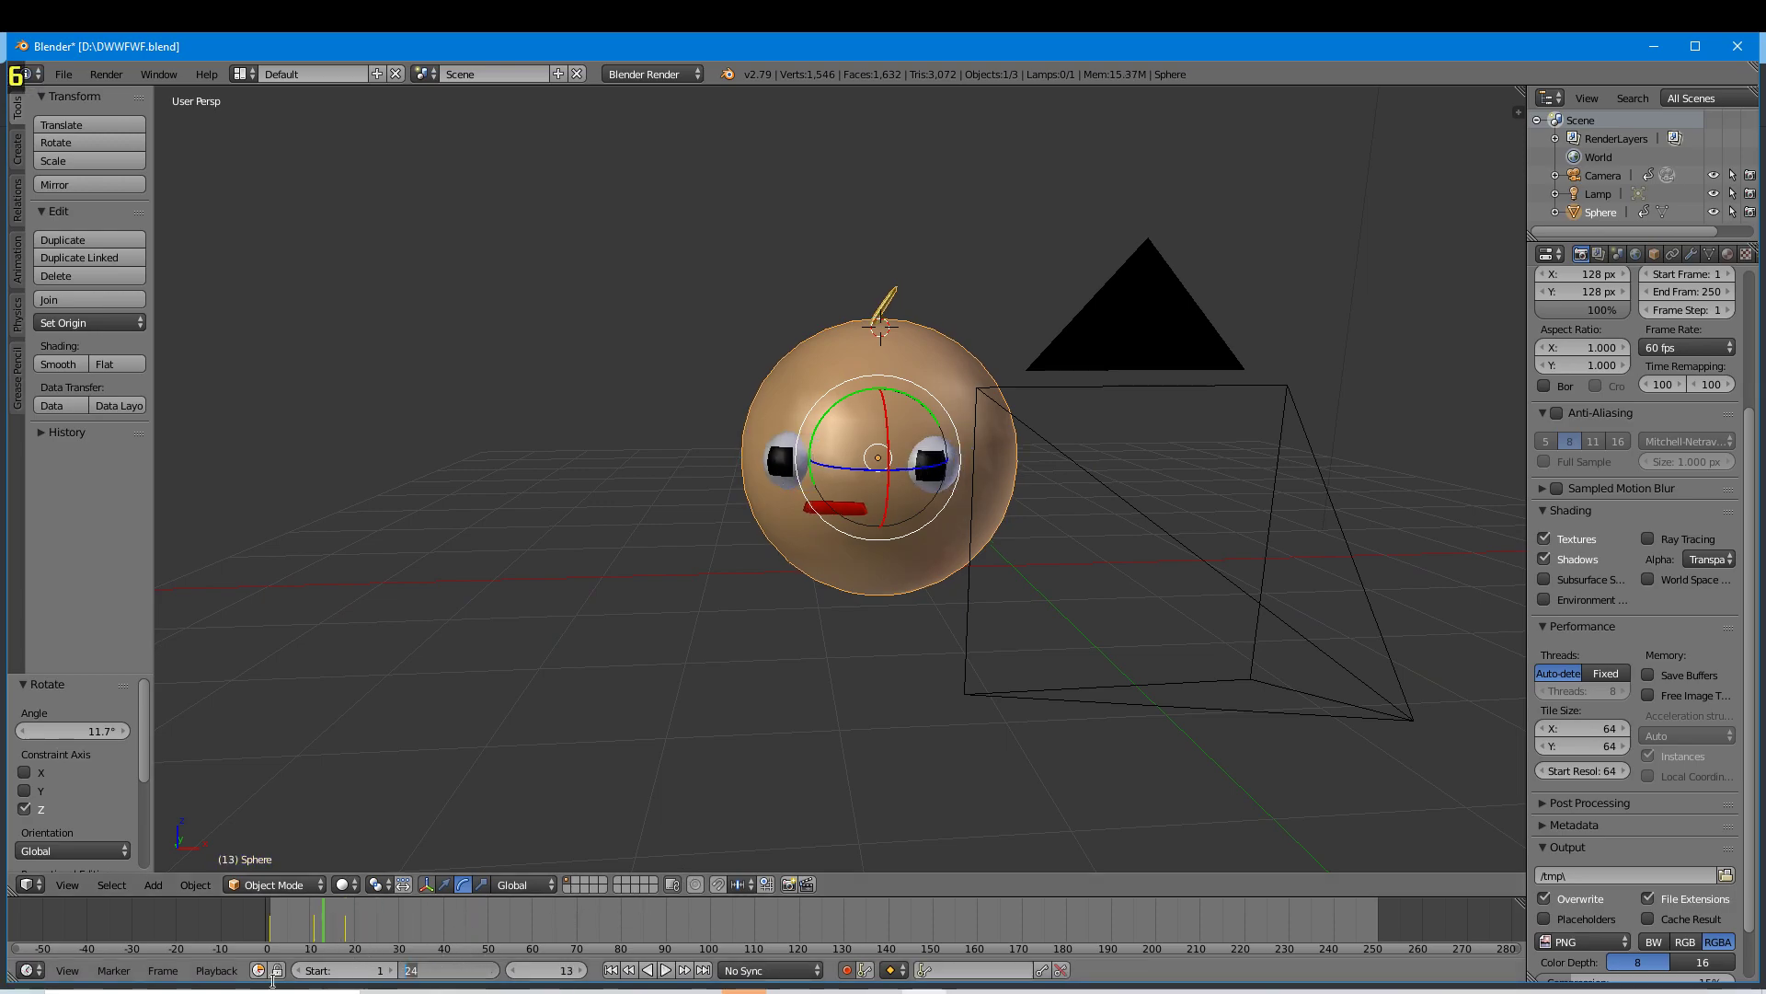
key("BackSpace")
key("BackSpace")
type("3")
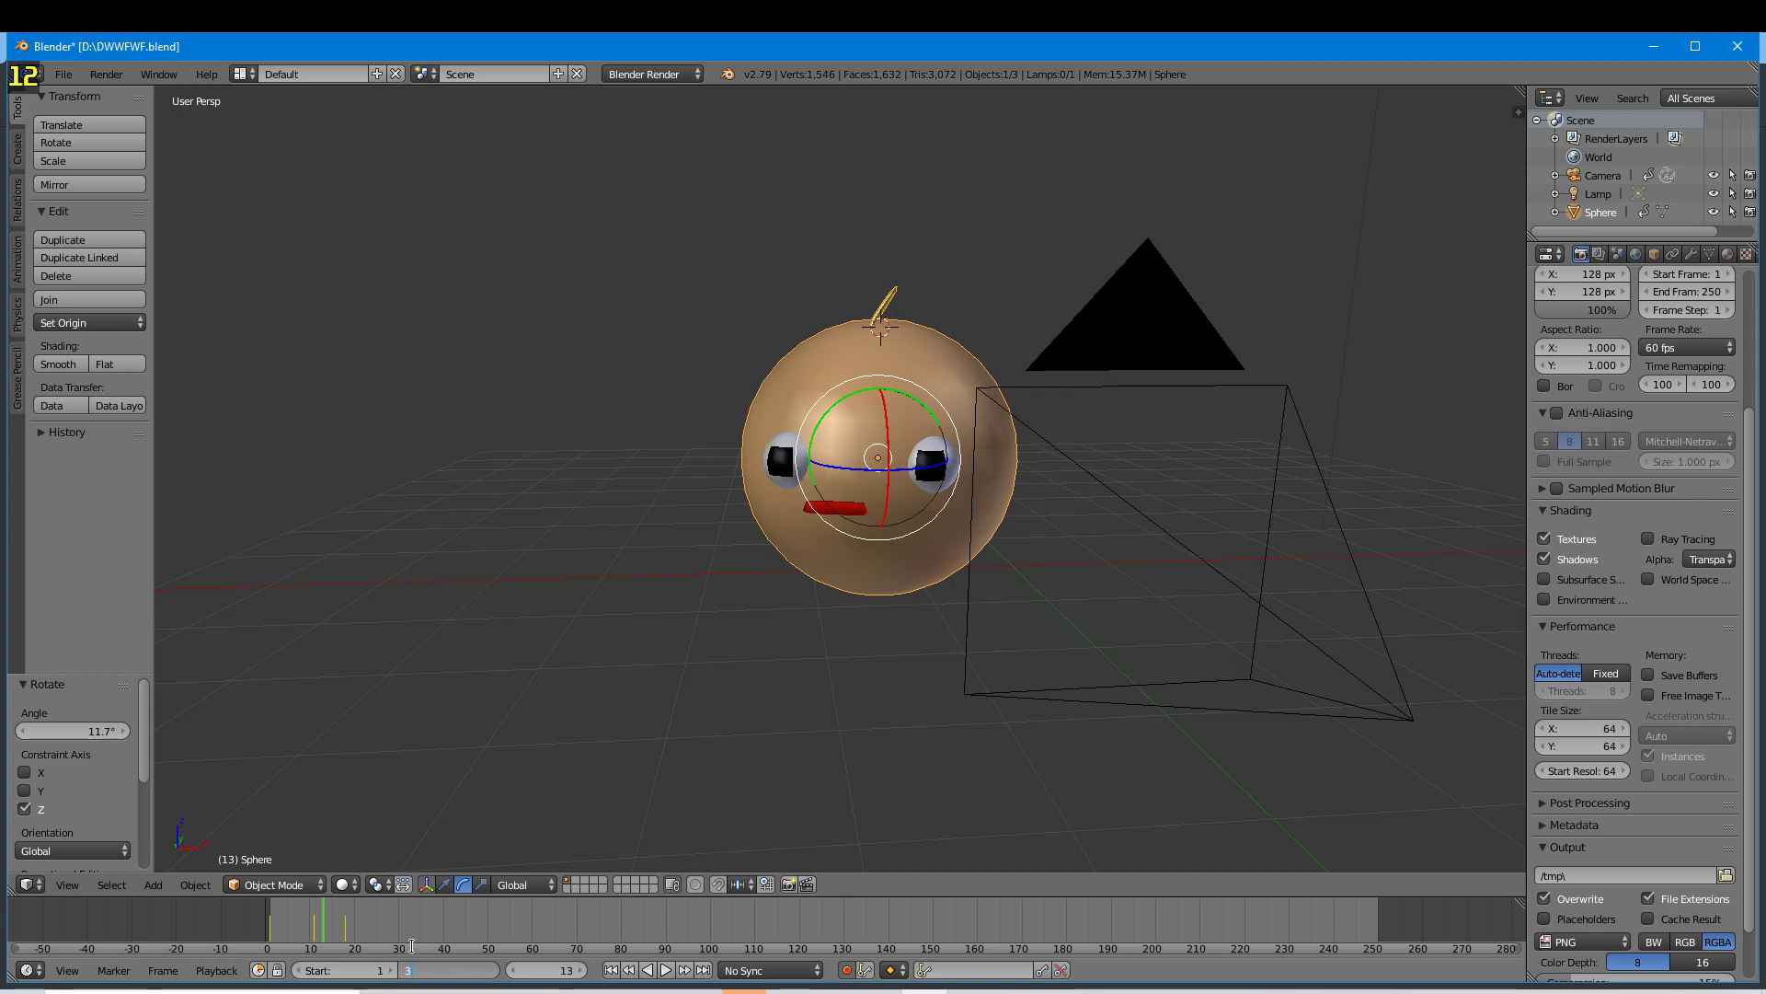
key("Return")
left_click_drag(326, 924, 347, 928)
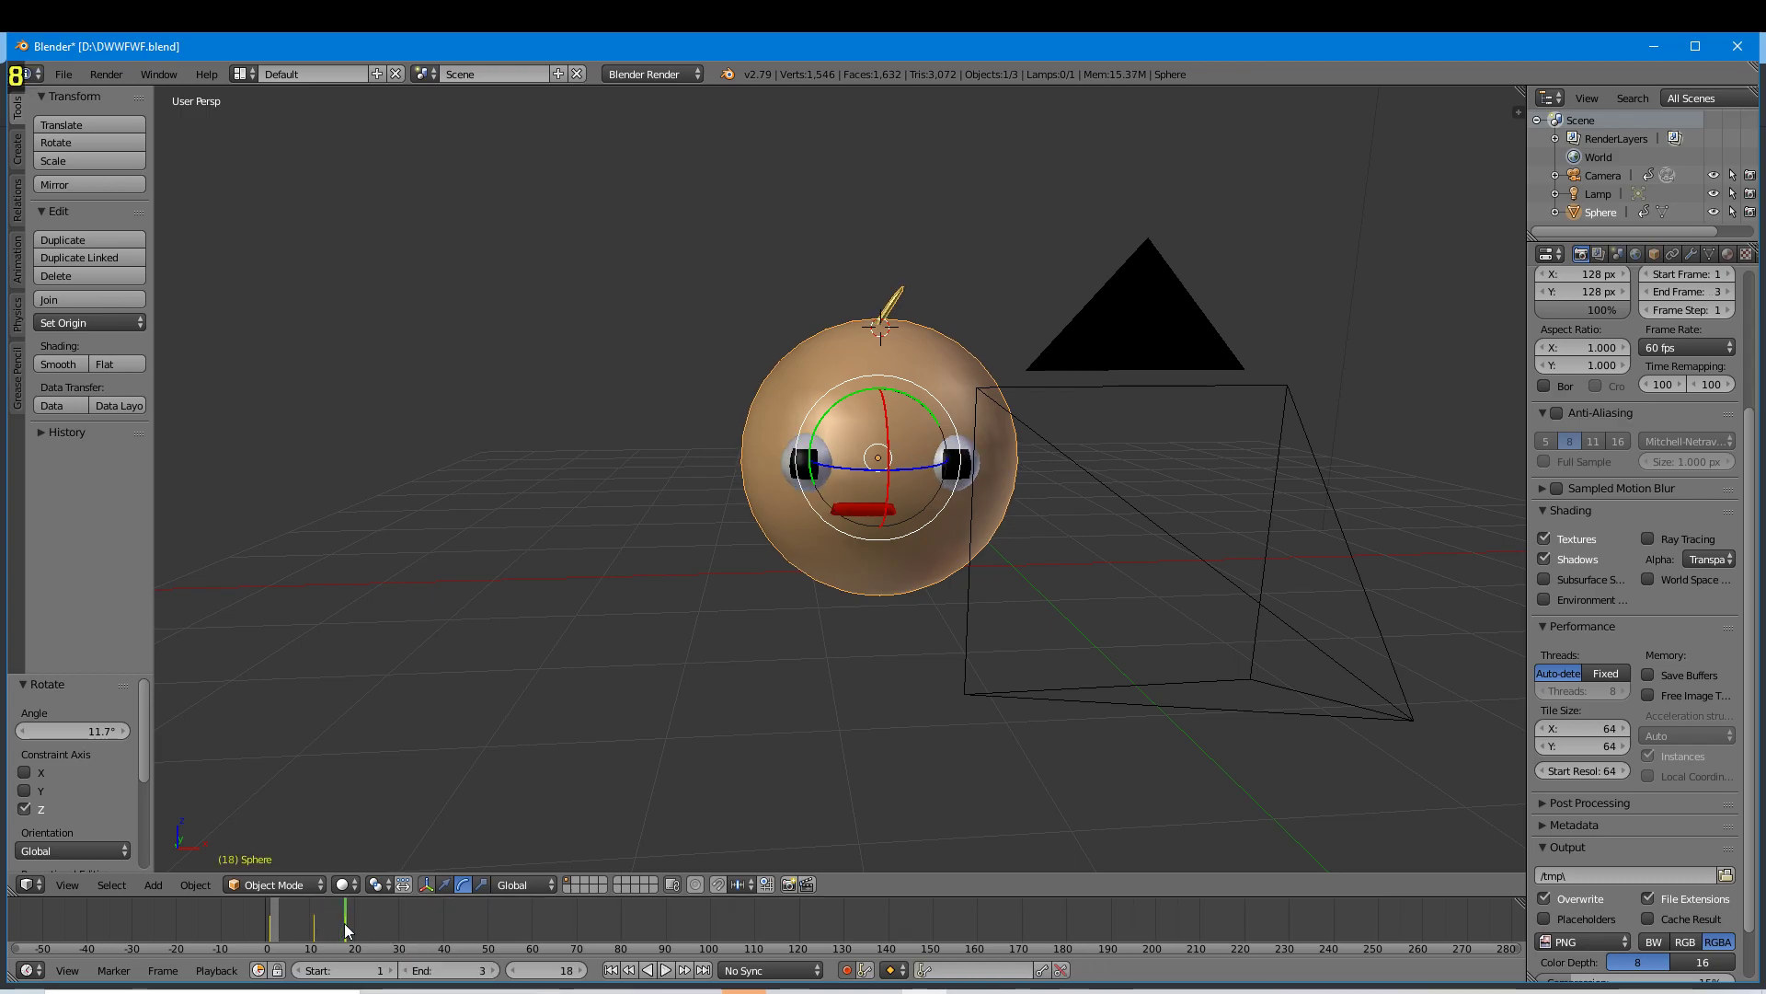
left_click(462, 969)
type("18")
key("Return")
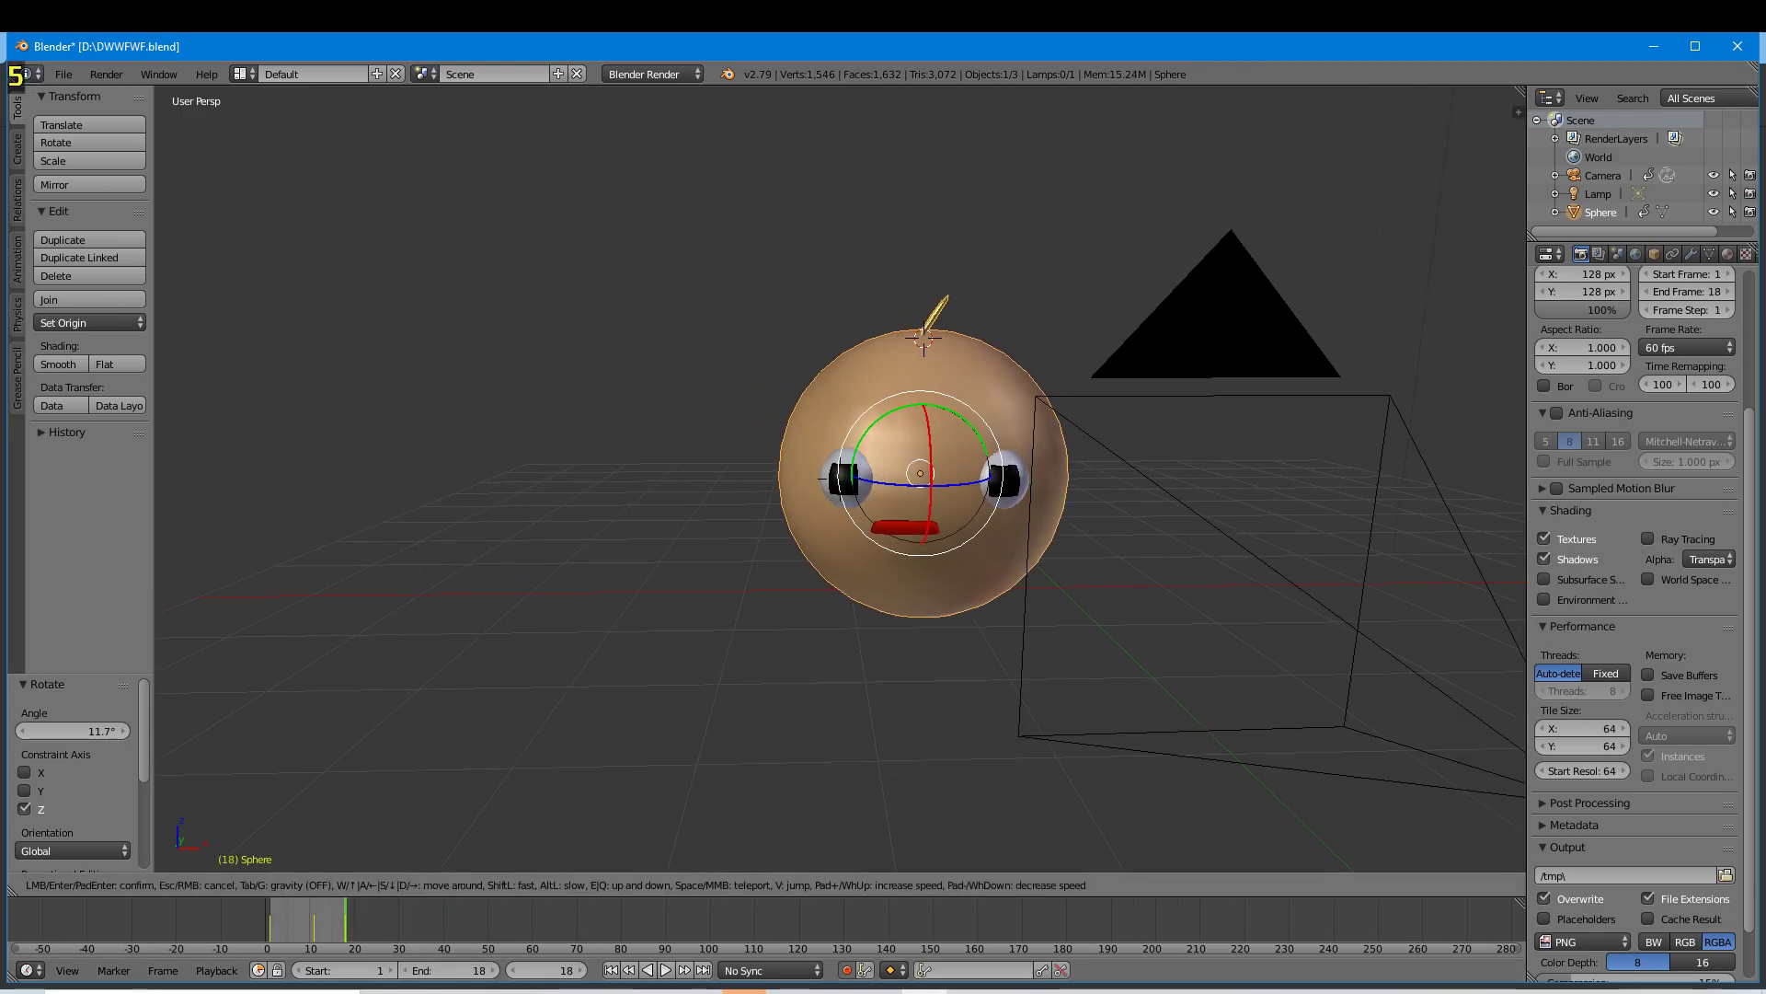
scroll(793, 678, "up", 3)
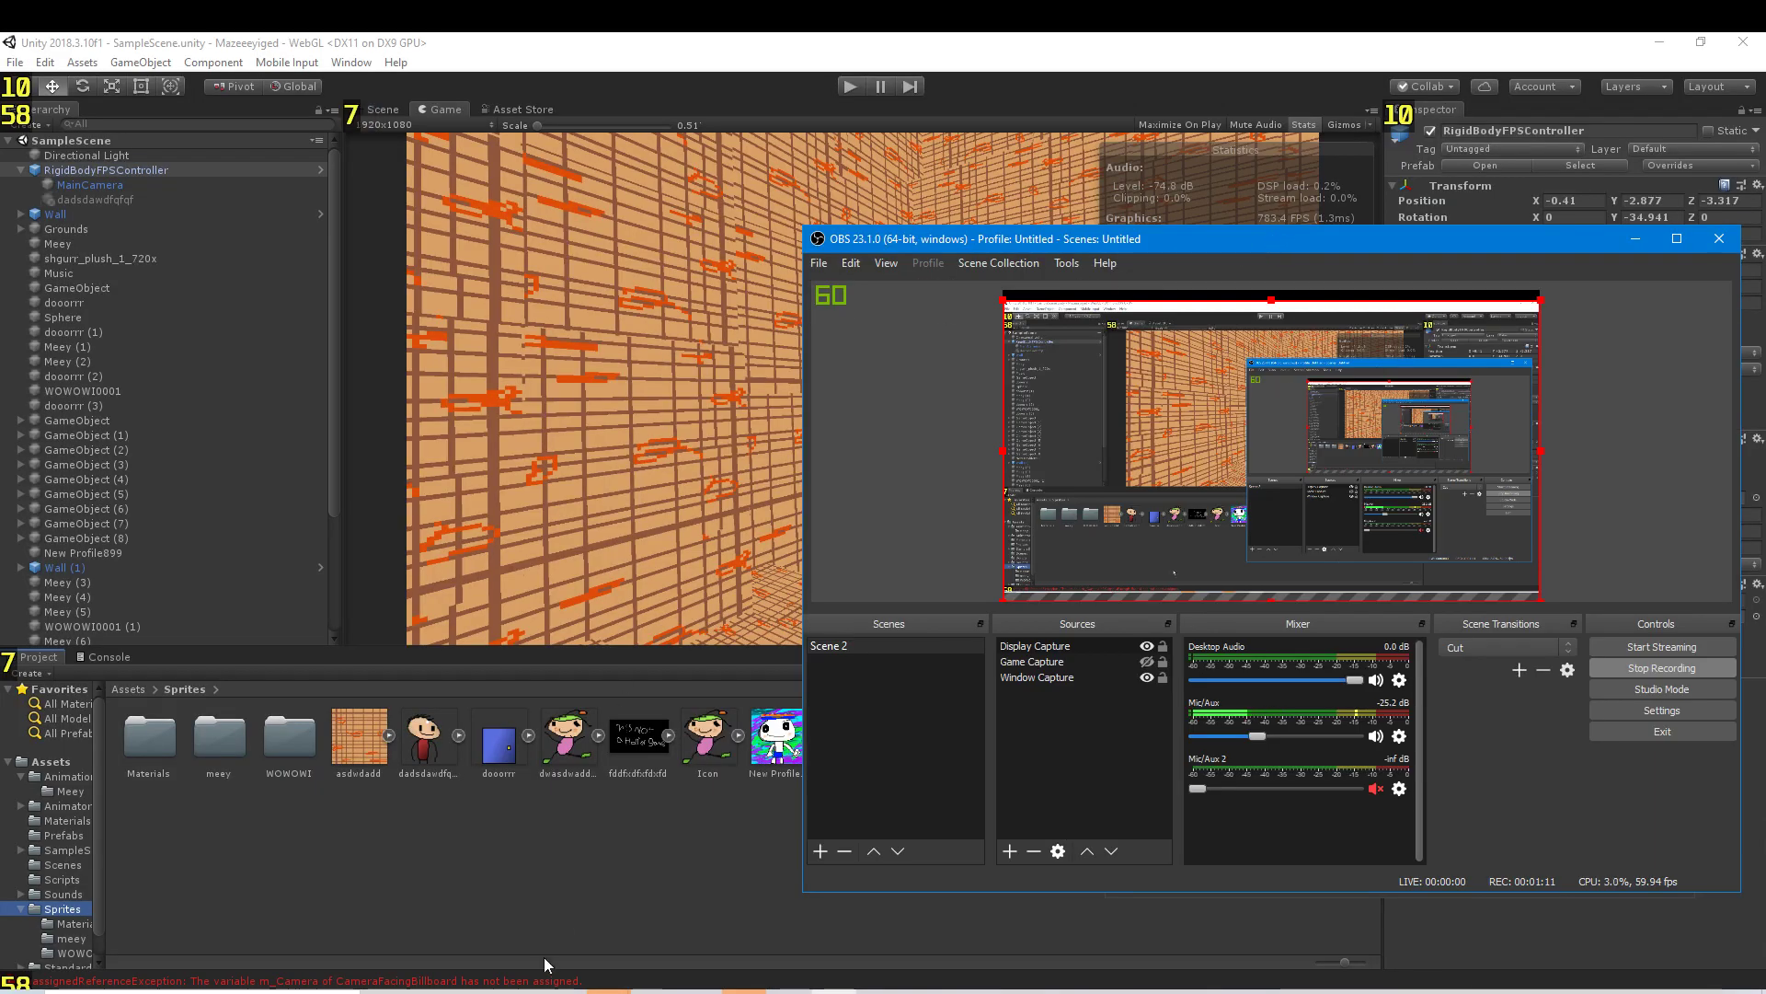
left_click(621, 988)
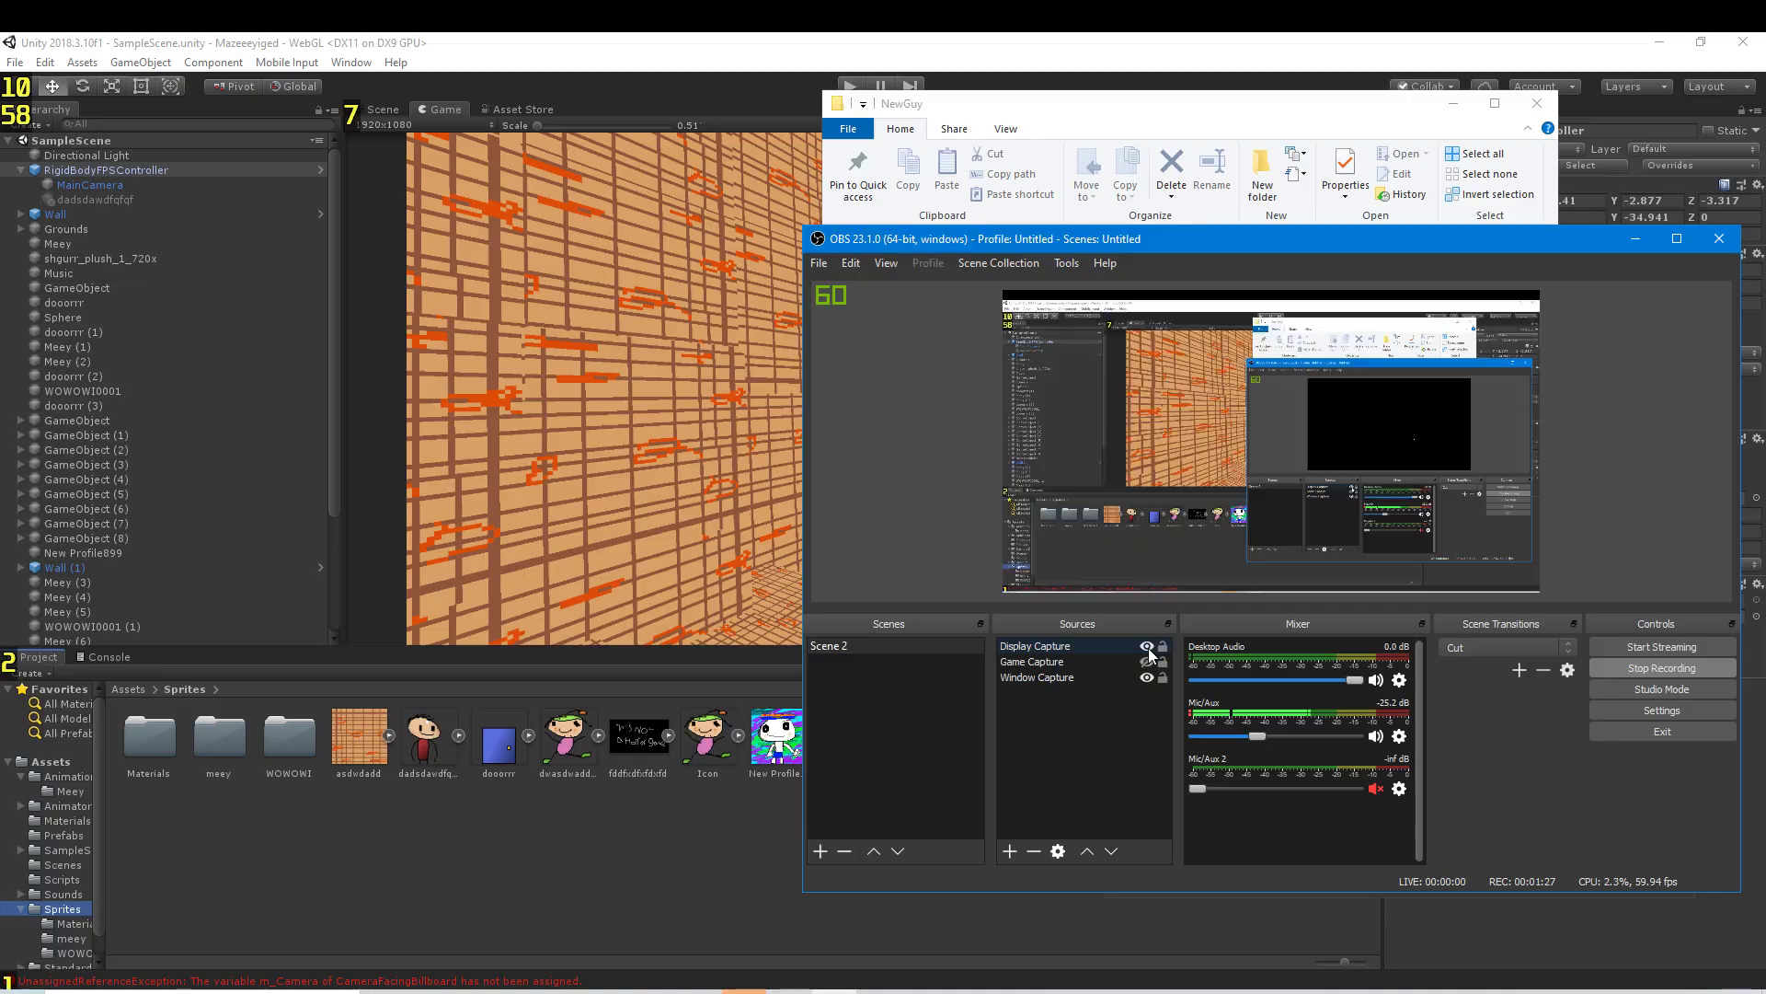
left_click(197, 858)
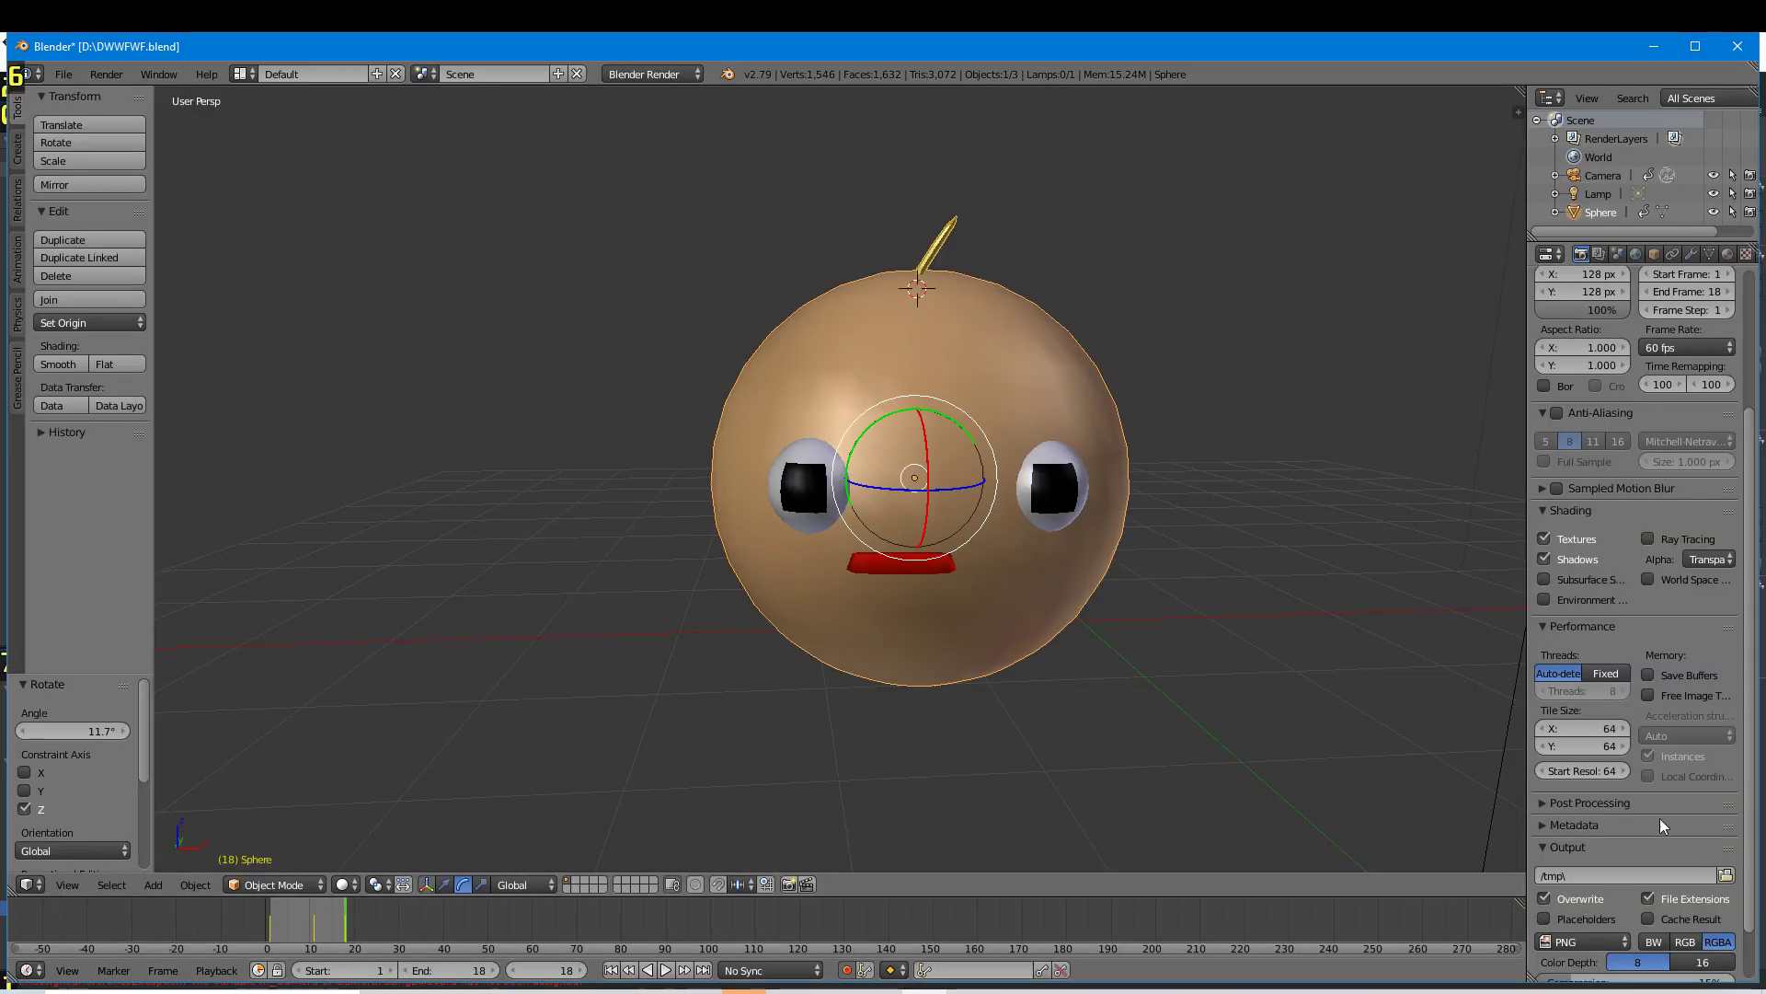
- Point the render output location to the pasted NewGuy sprites folder path
left_click(1724, 875)
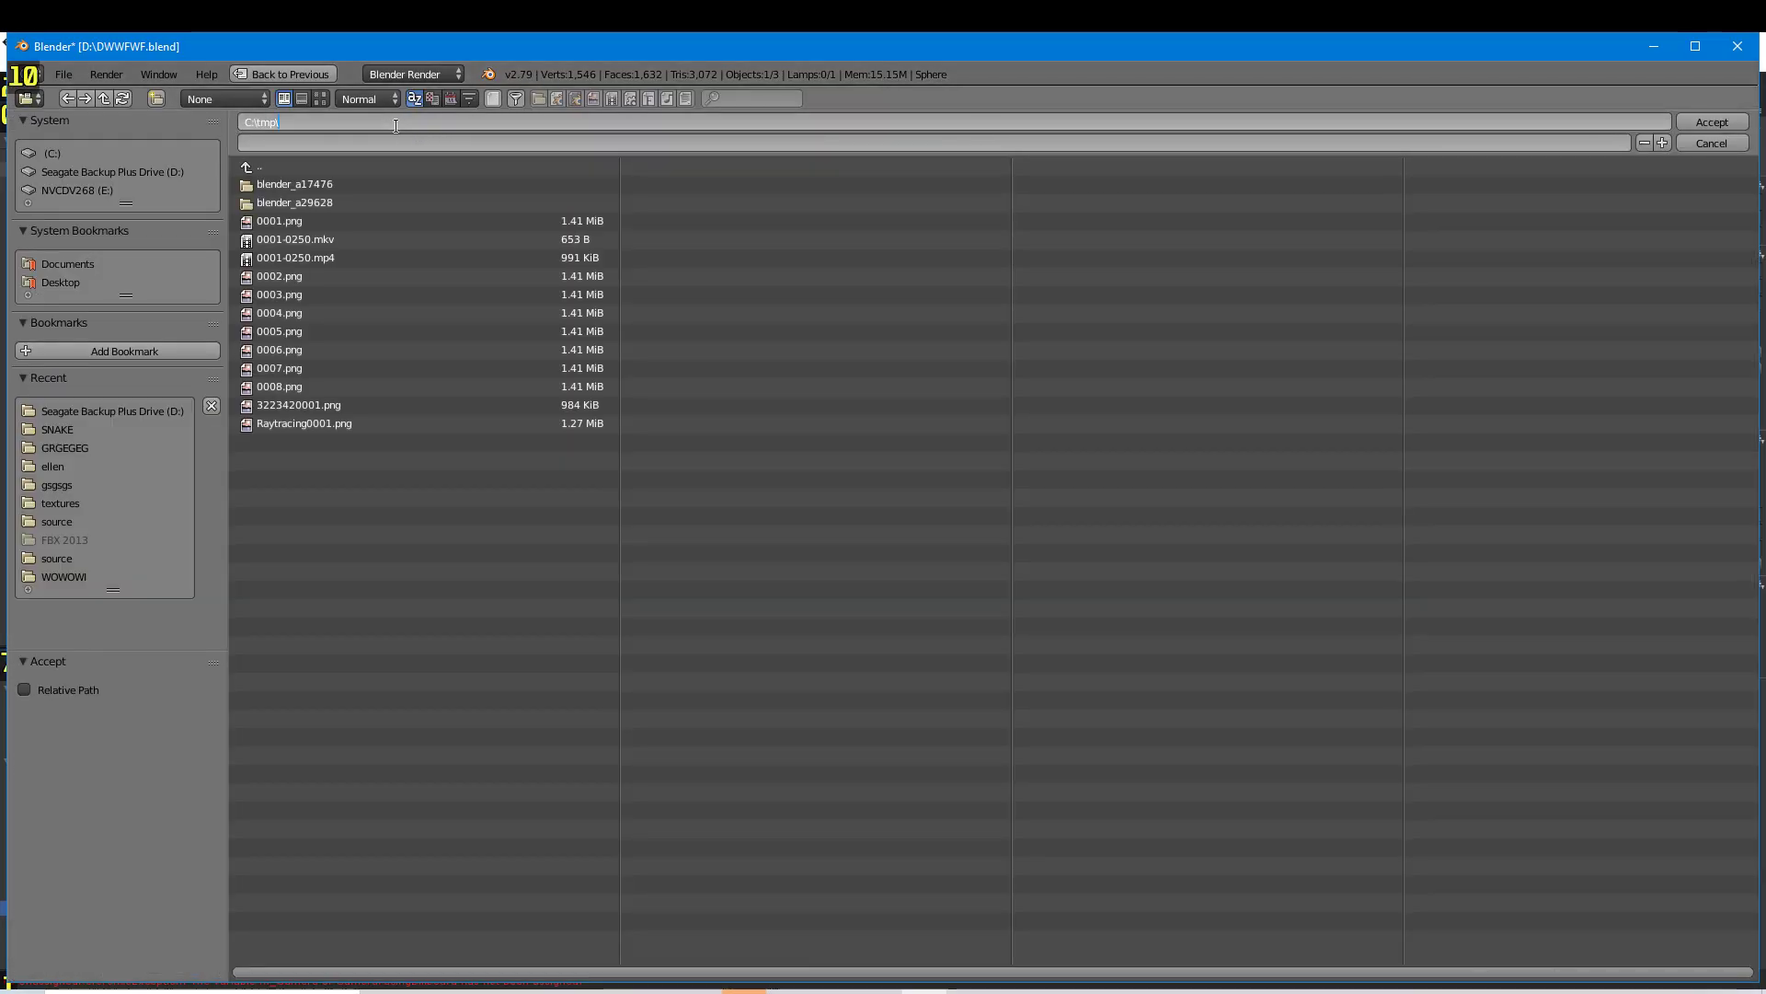
type("D:\\Work\\Mazeeeyiged\\Assets\\Sprites\\NewGuy")
key("Return")
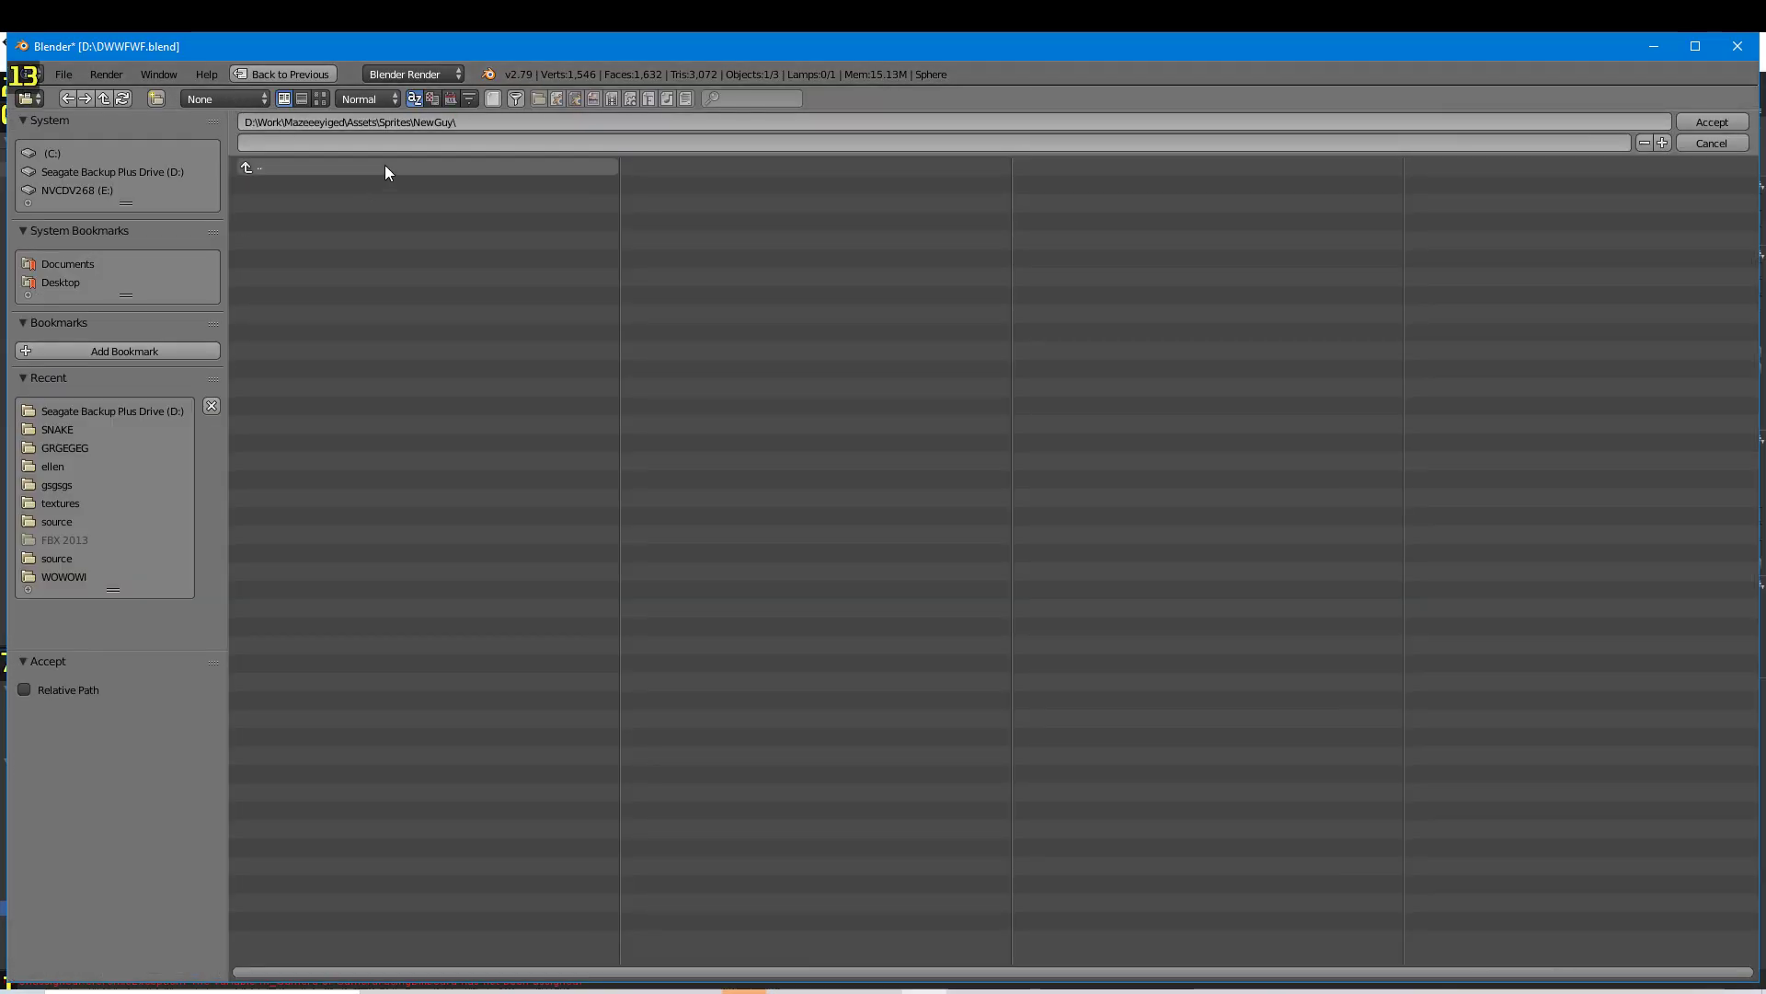
left_click(1429, 142)
type("dead")
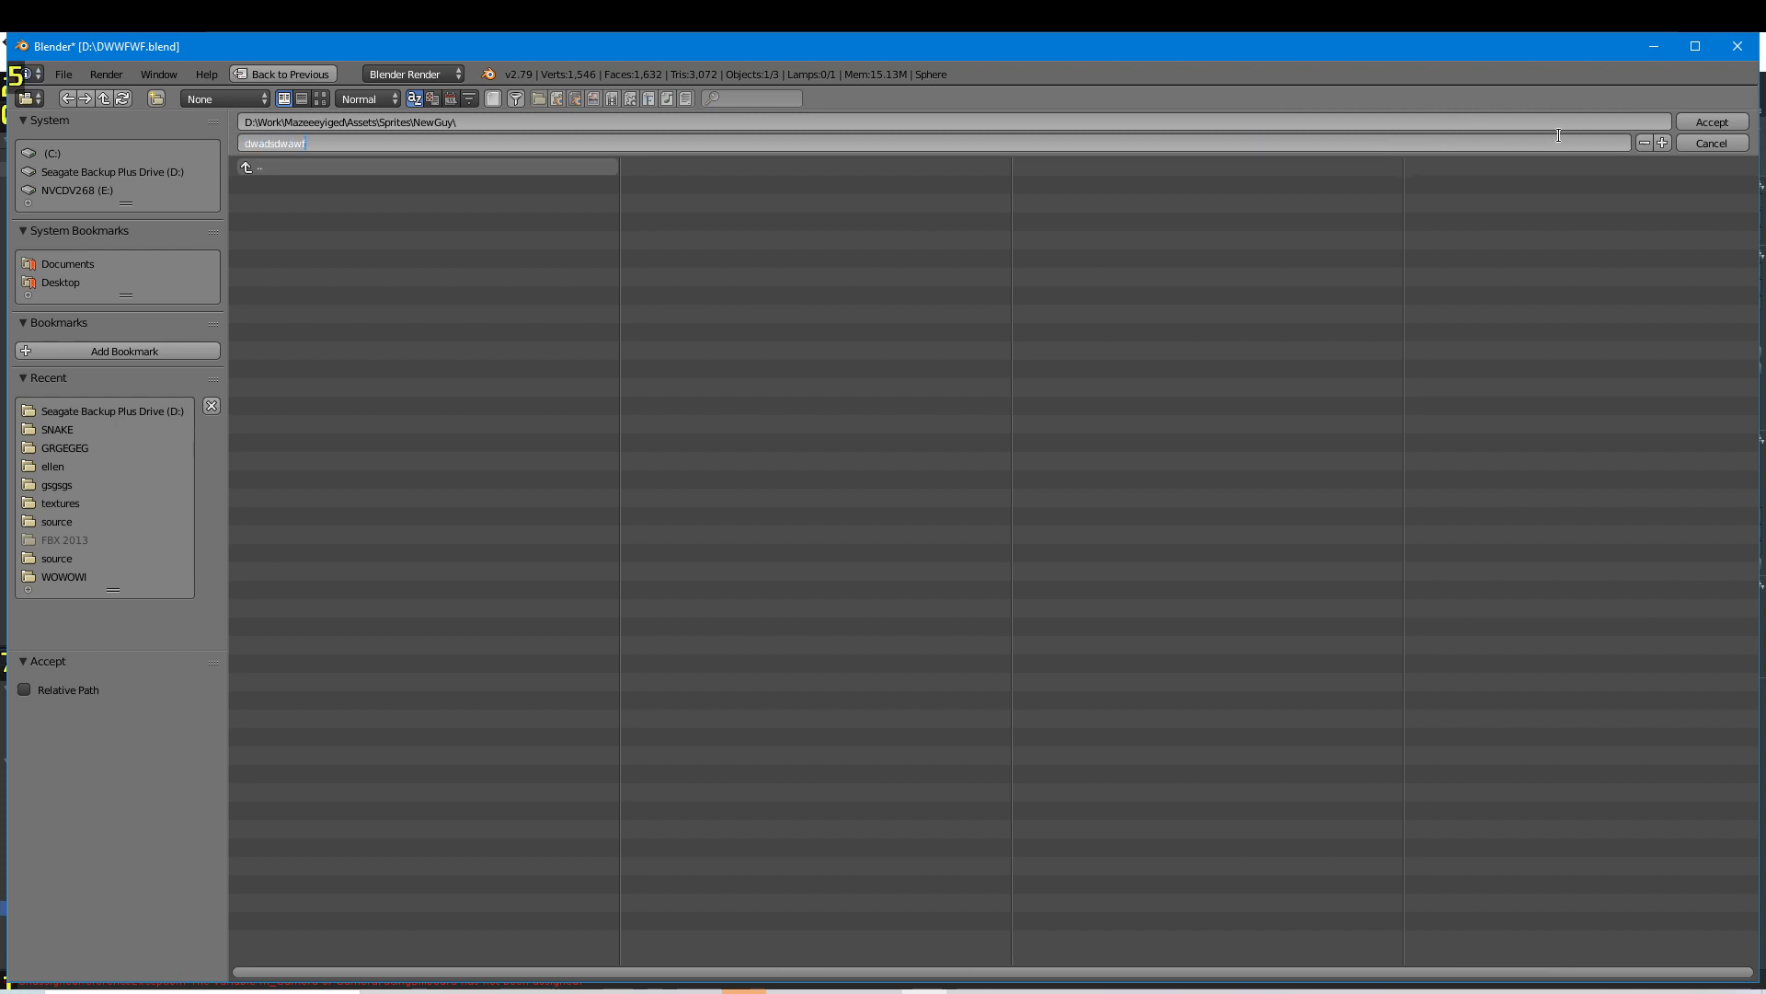
type("w")
left_click(1712, 121)
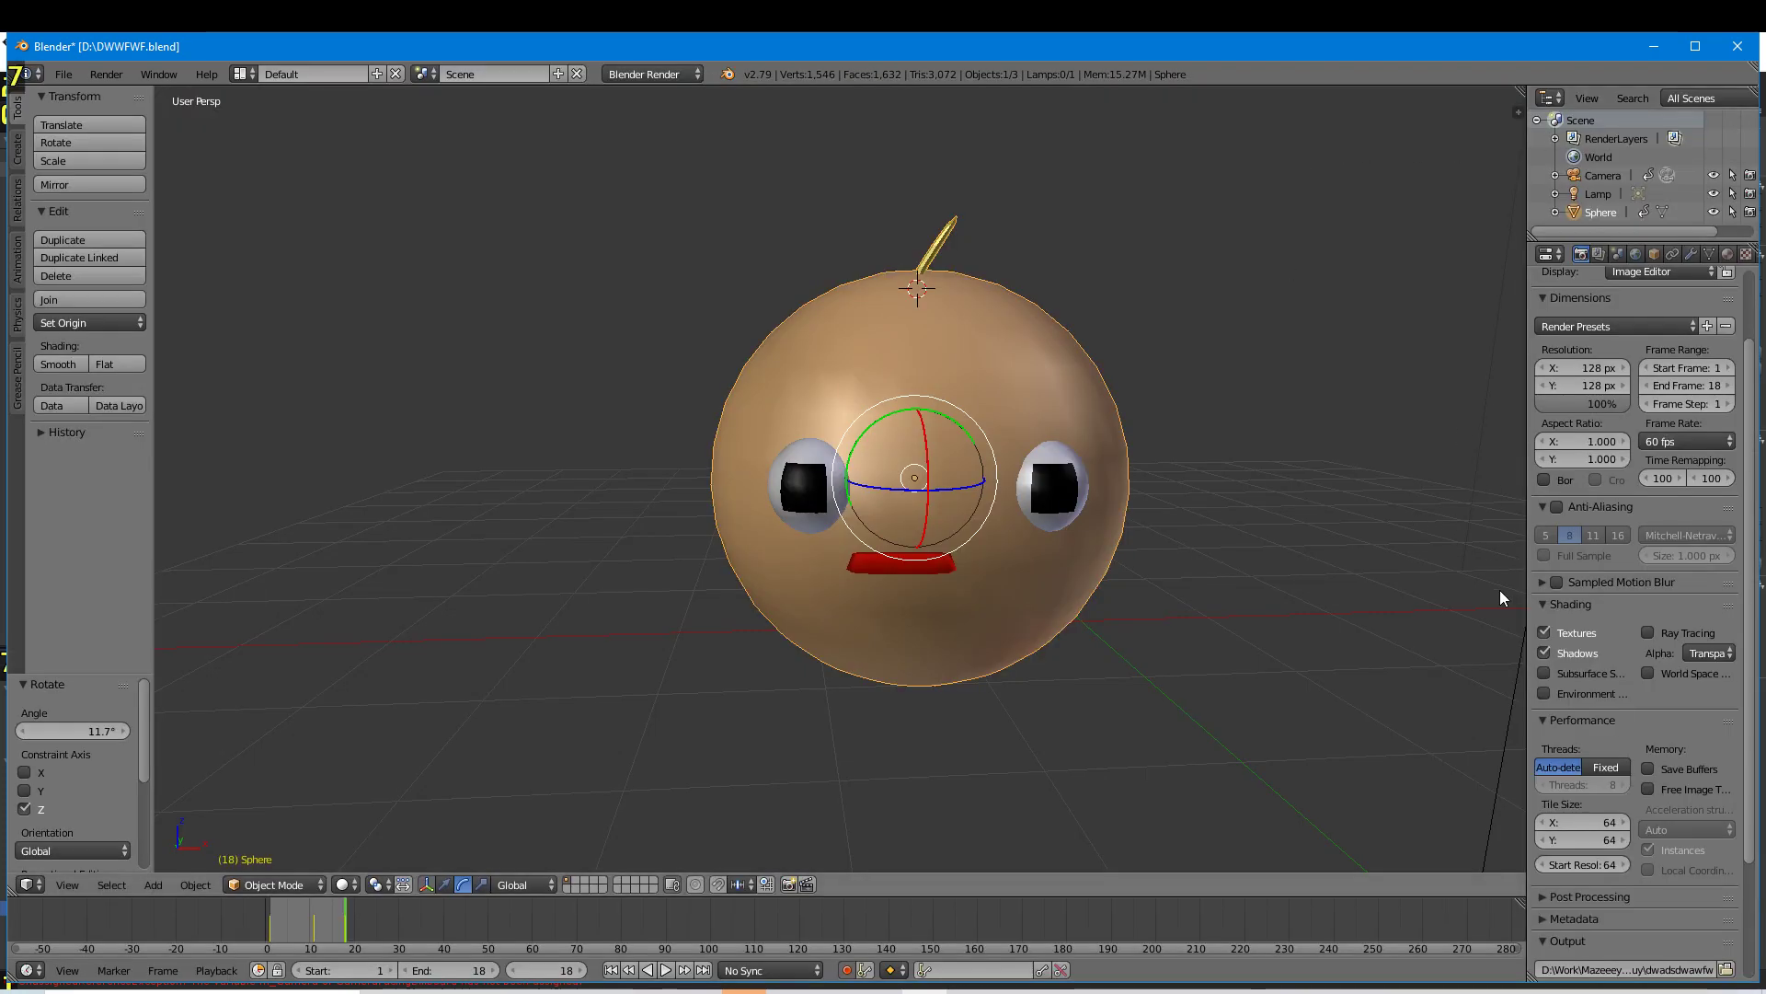
scroll(1501, 597, "down", 3)
scroll(1643, 598, "down", 2)
- Change the output file name prefix to 'Newguy' and accept the location
left_click(1726, 896)
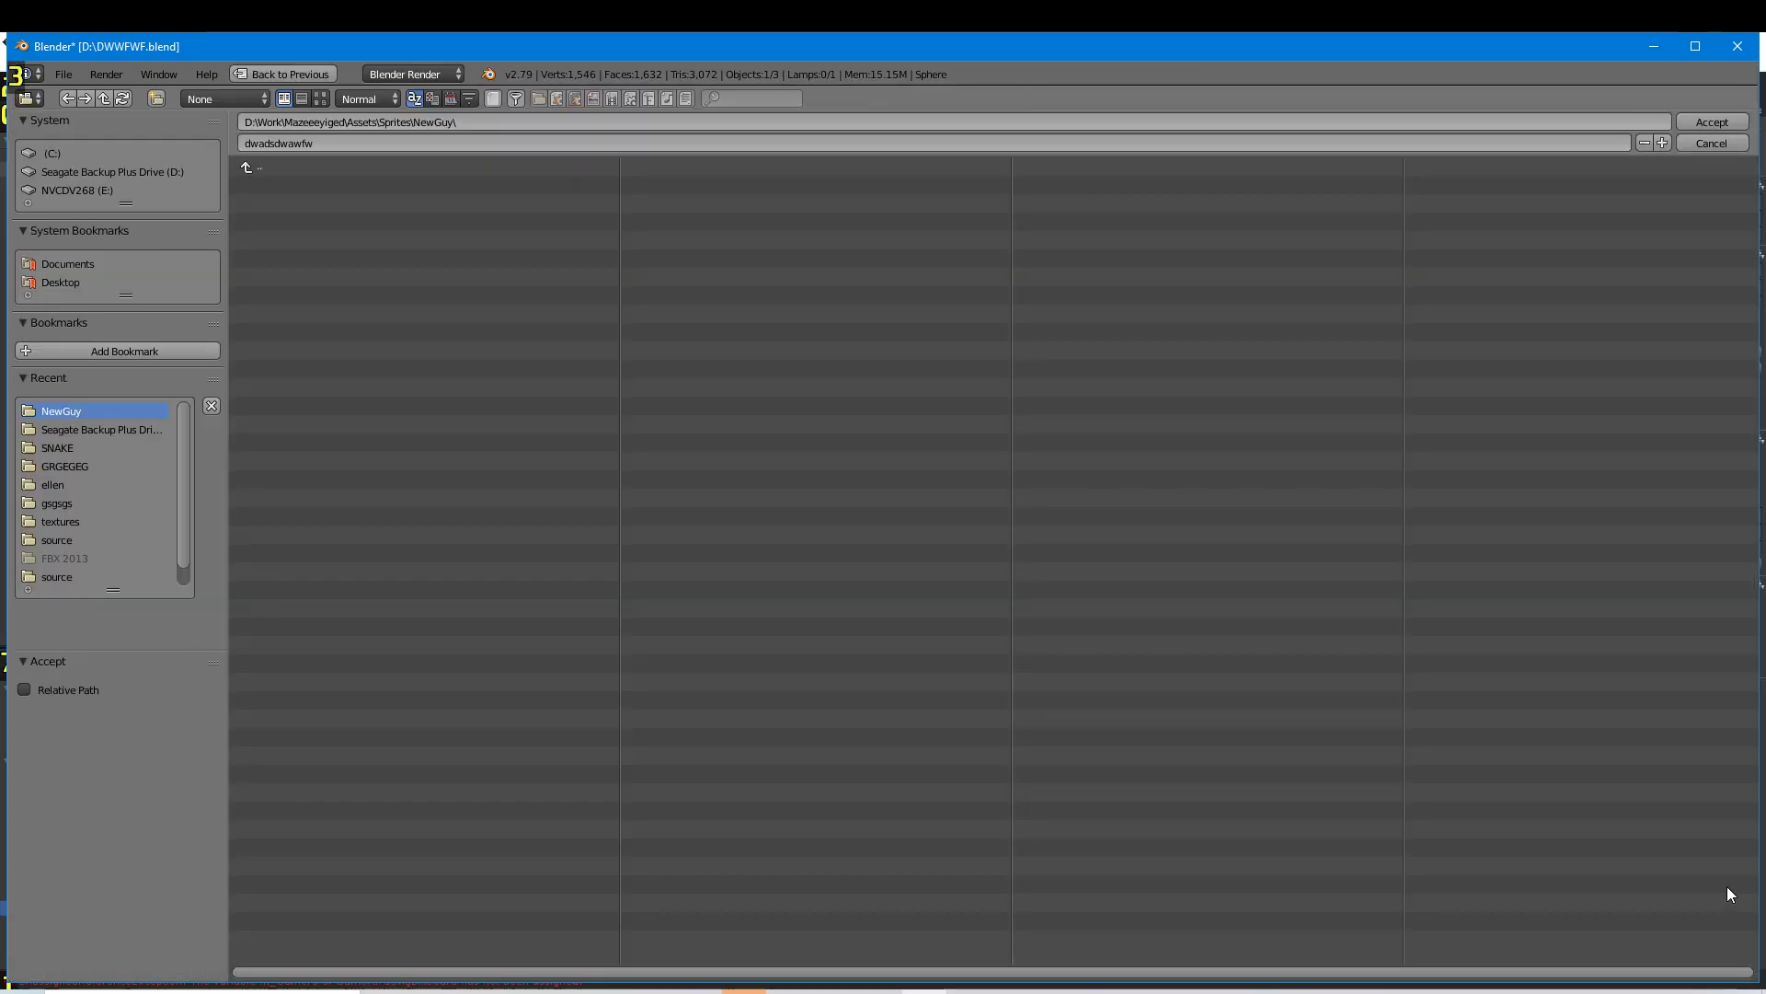
left_click(343, 144)
key("BackSpace")
type("Newguy")
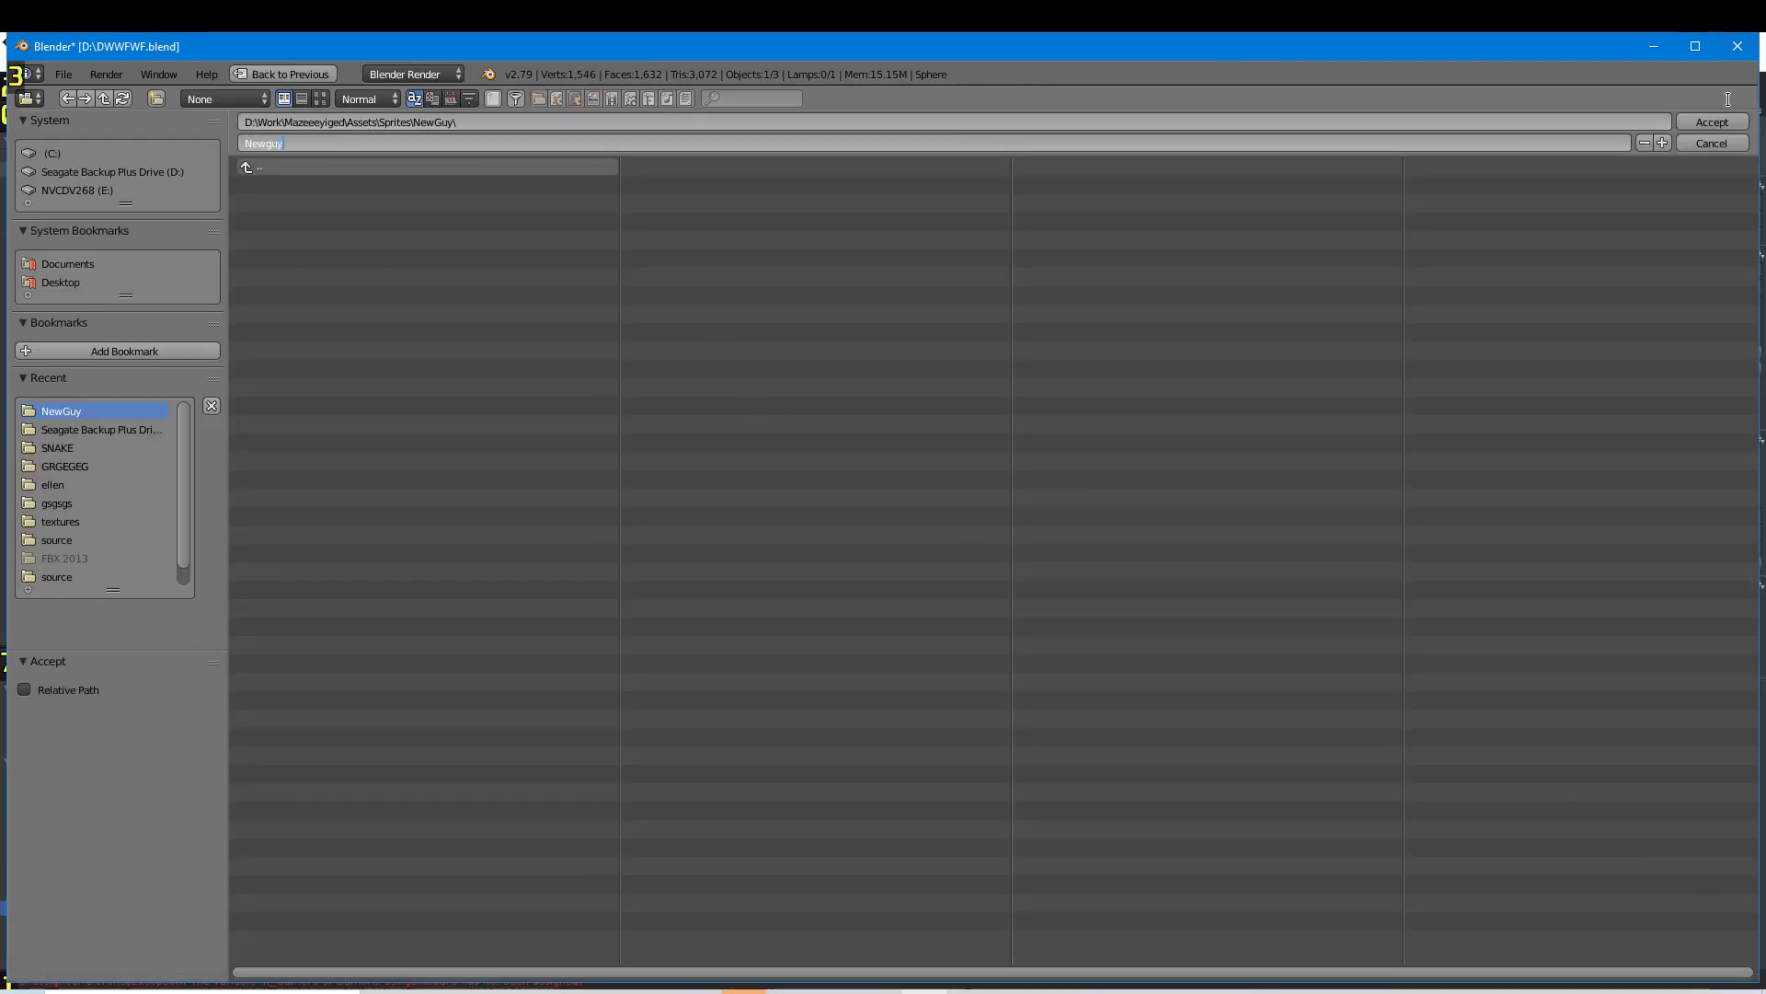
left_click(1709, 123)
scroll(1589, 704, "down", 2)
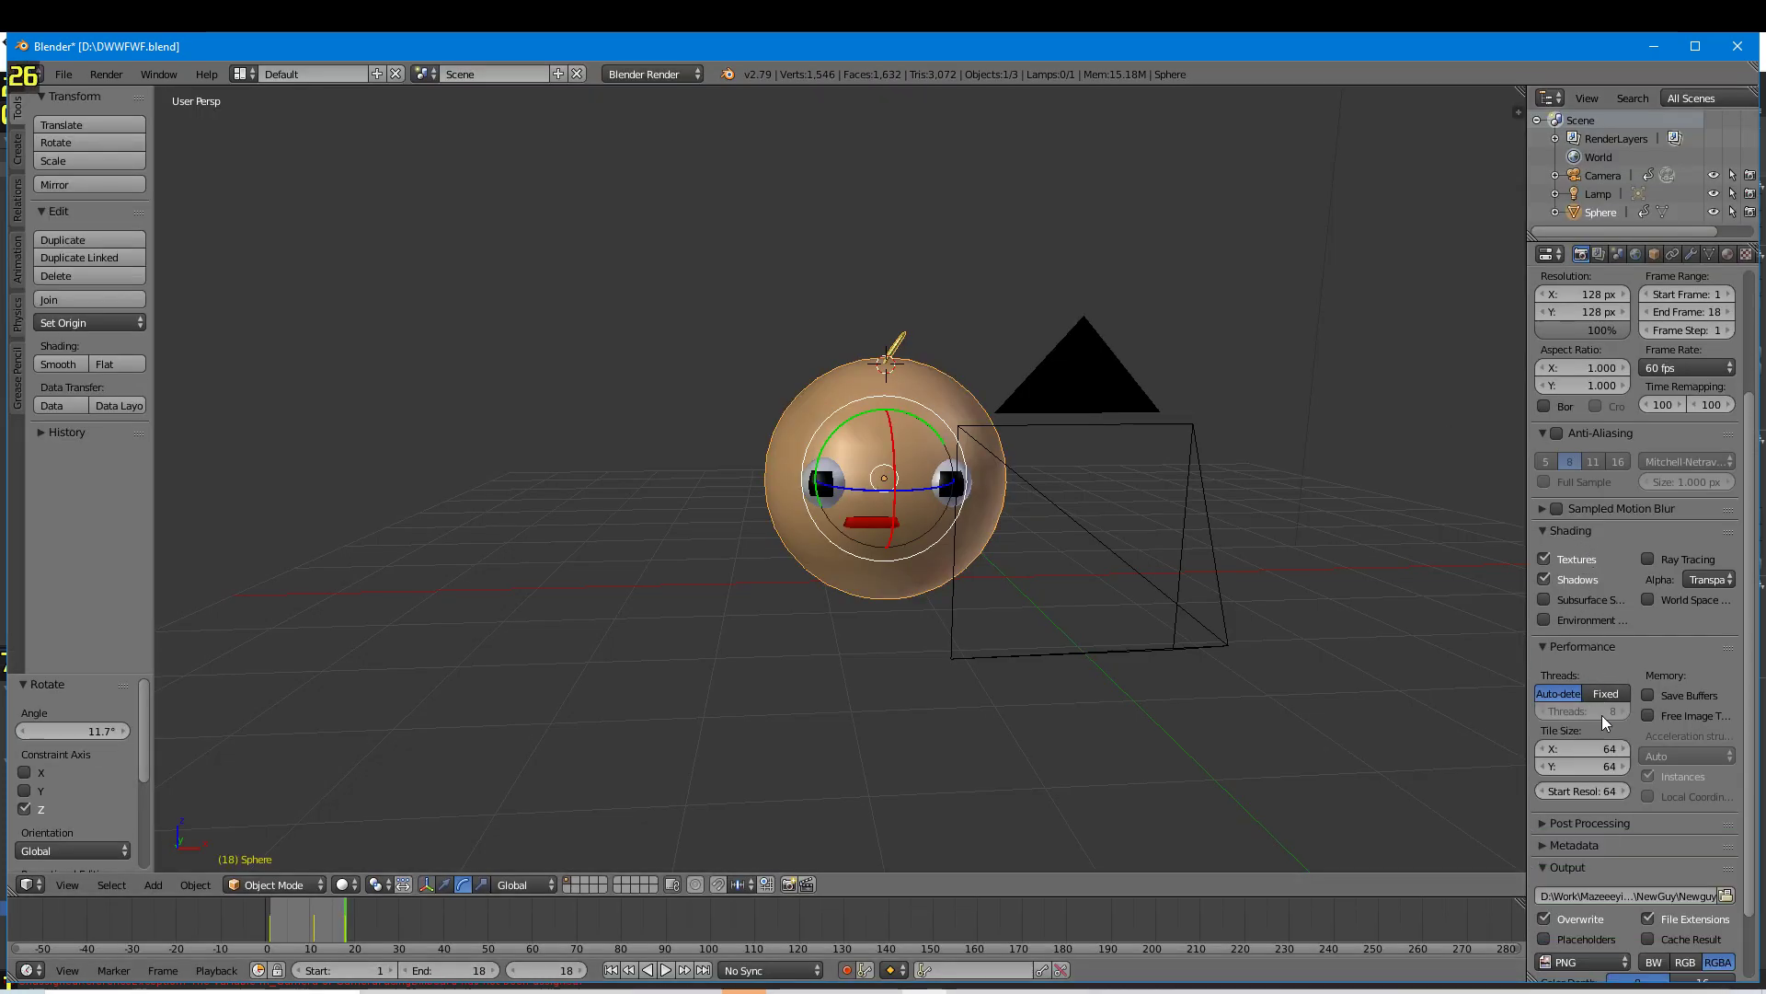
scroll(1677, 773, "up", 2)
scroll(1630, 573, "up", 1)
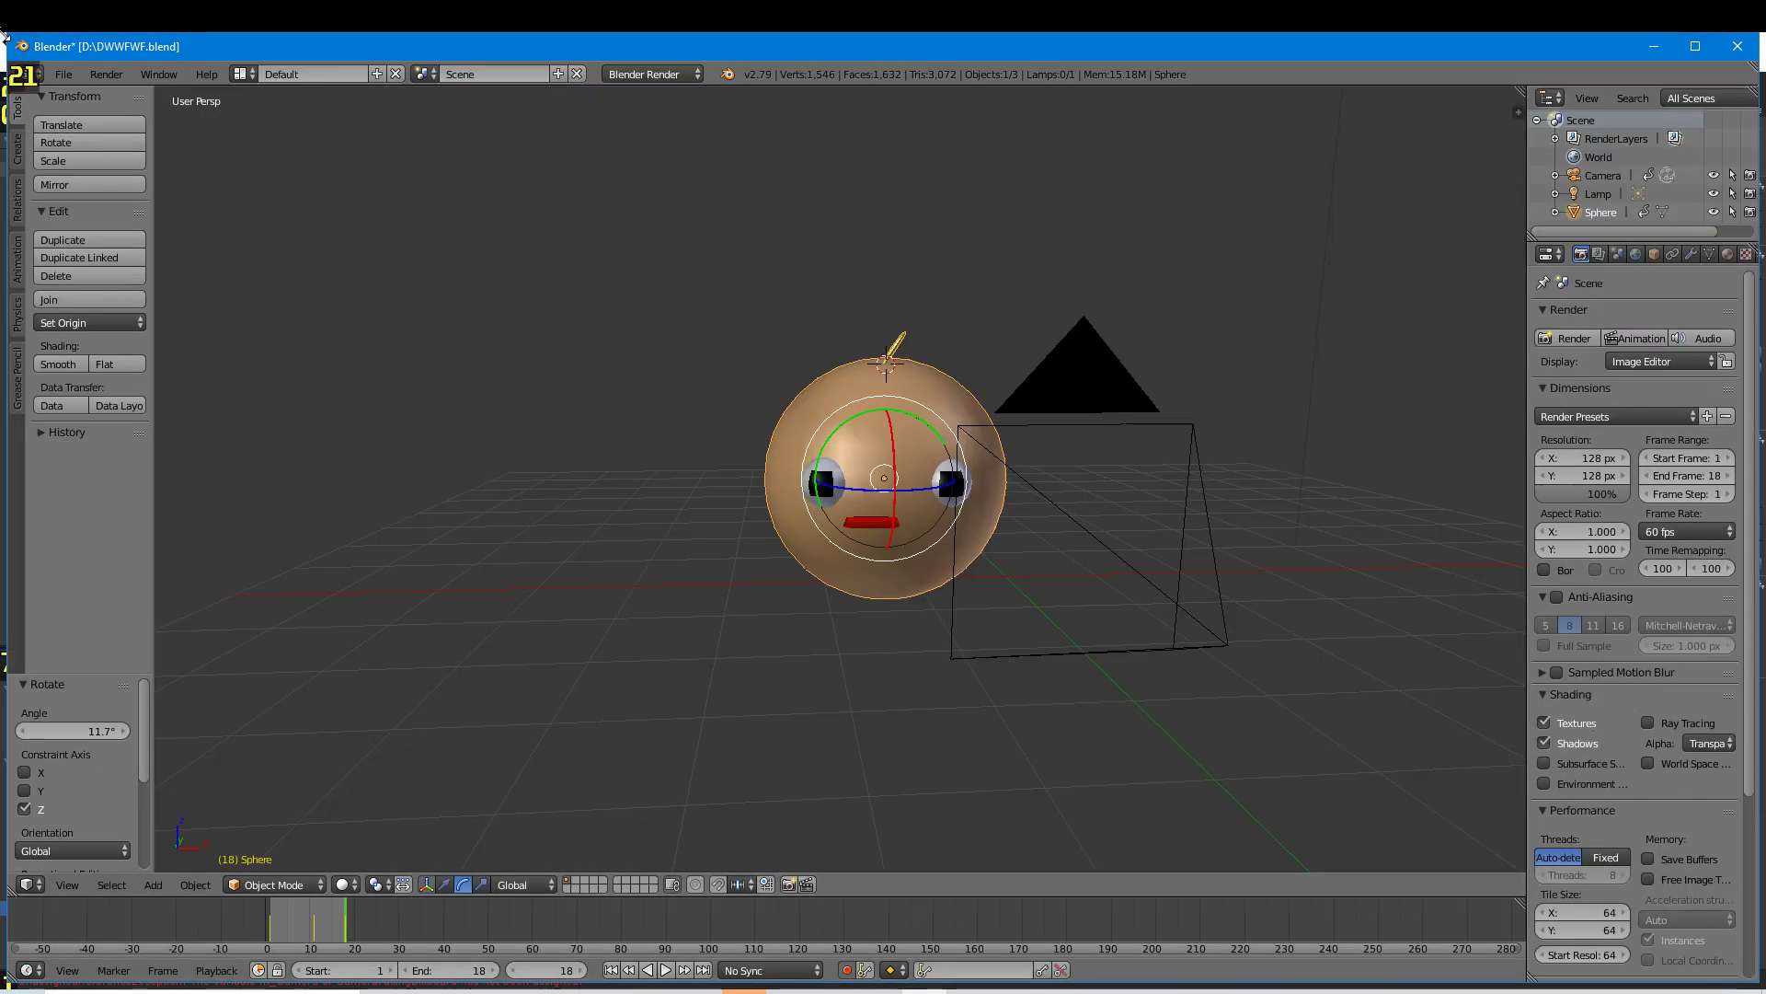
- Render a still image of the head and return to the 3D View
left_click(105, 73)
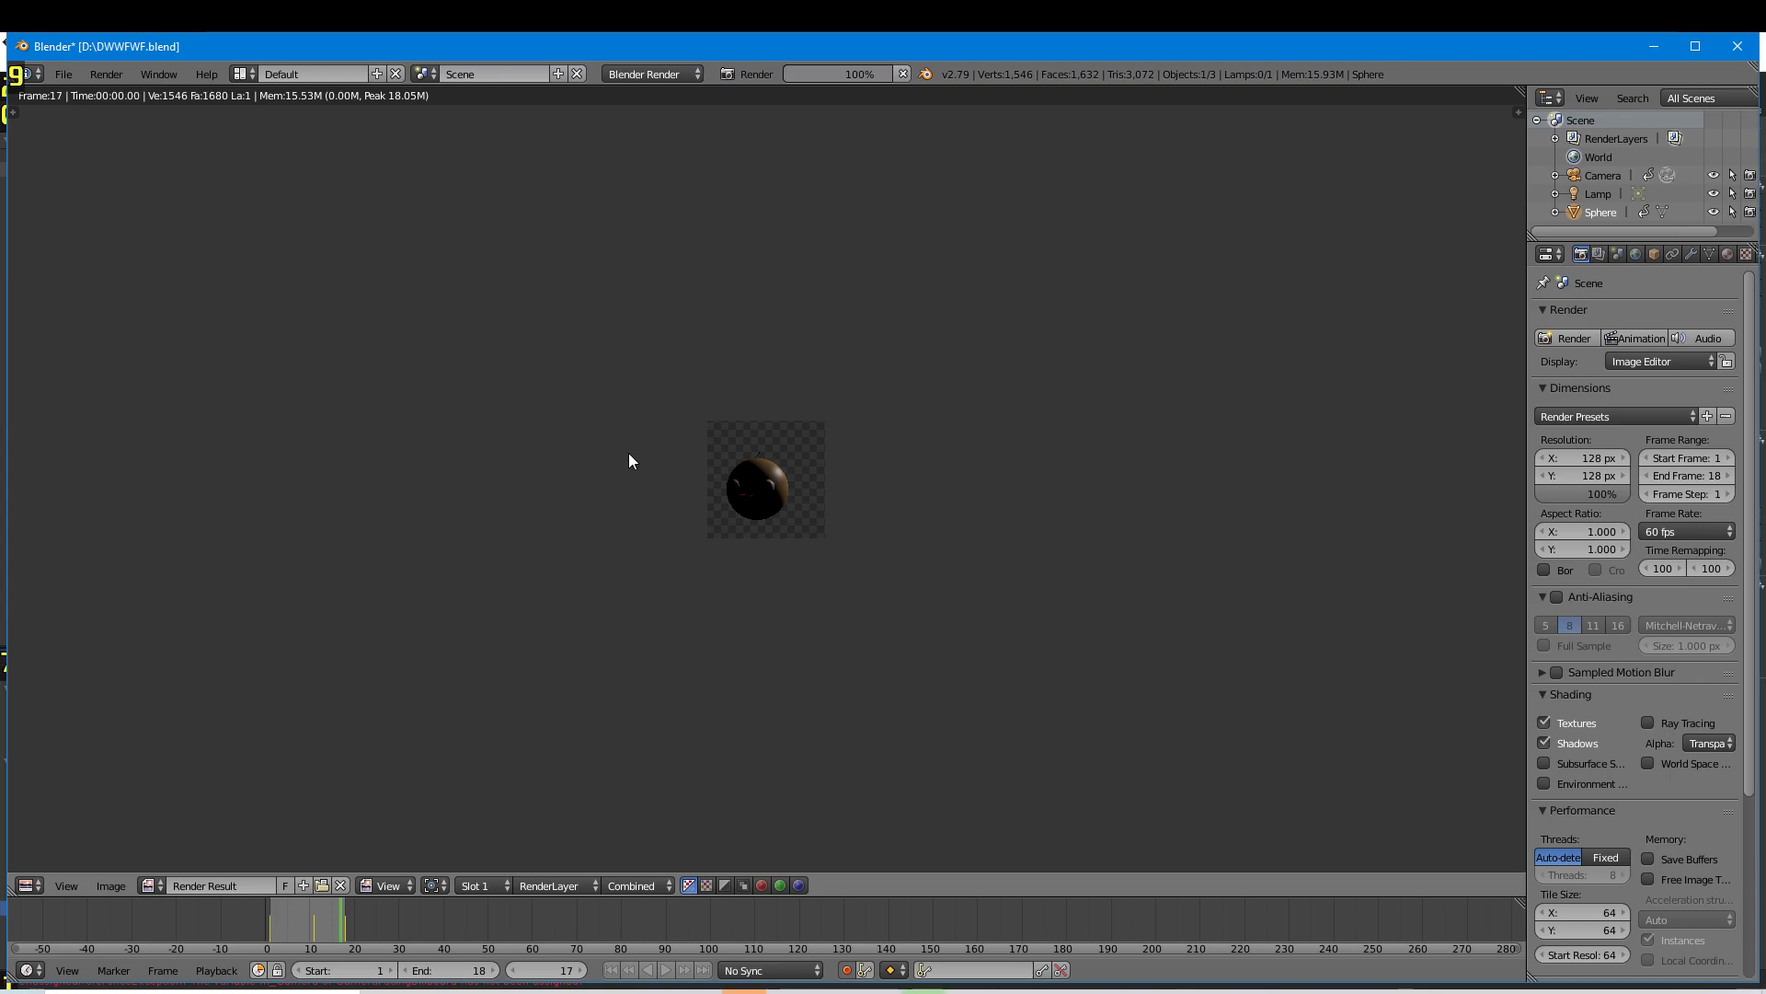
left_click(35, 887)
left_click(97, 863)
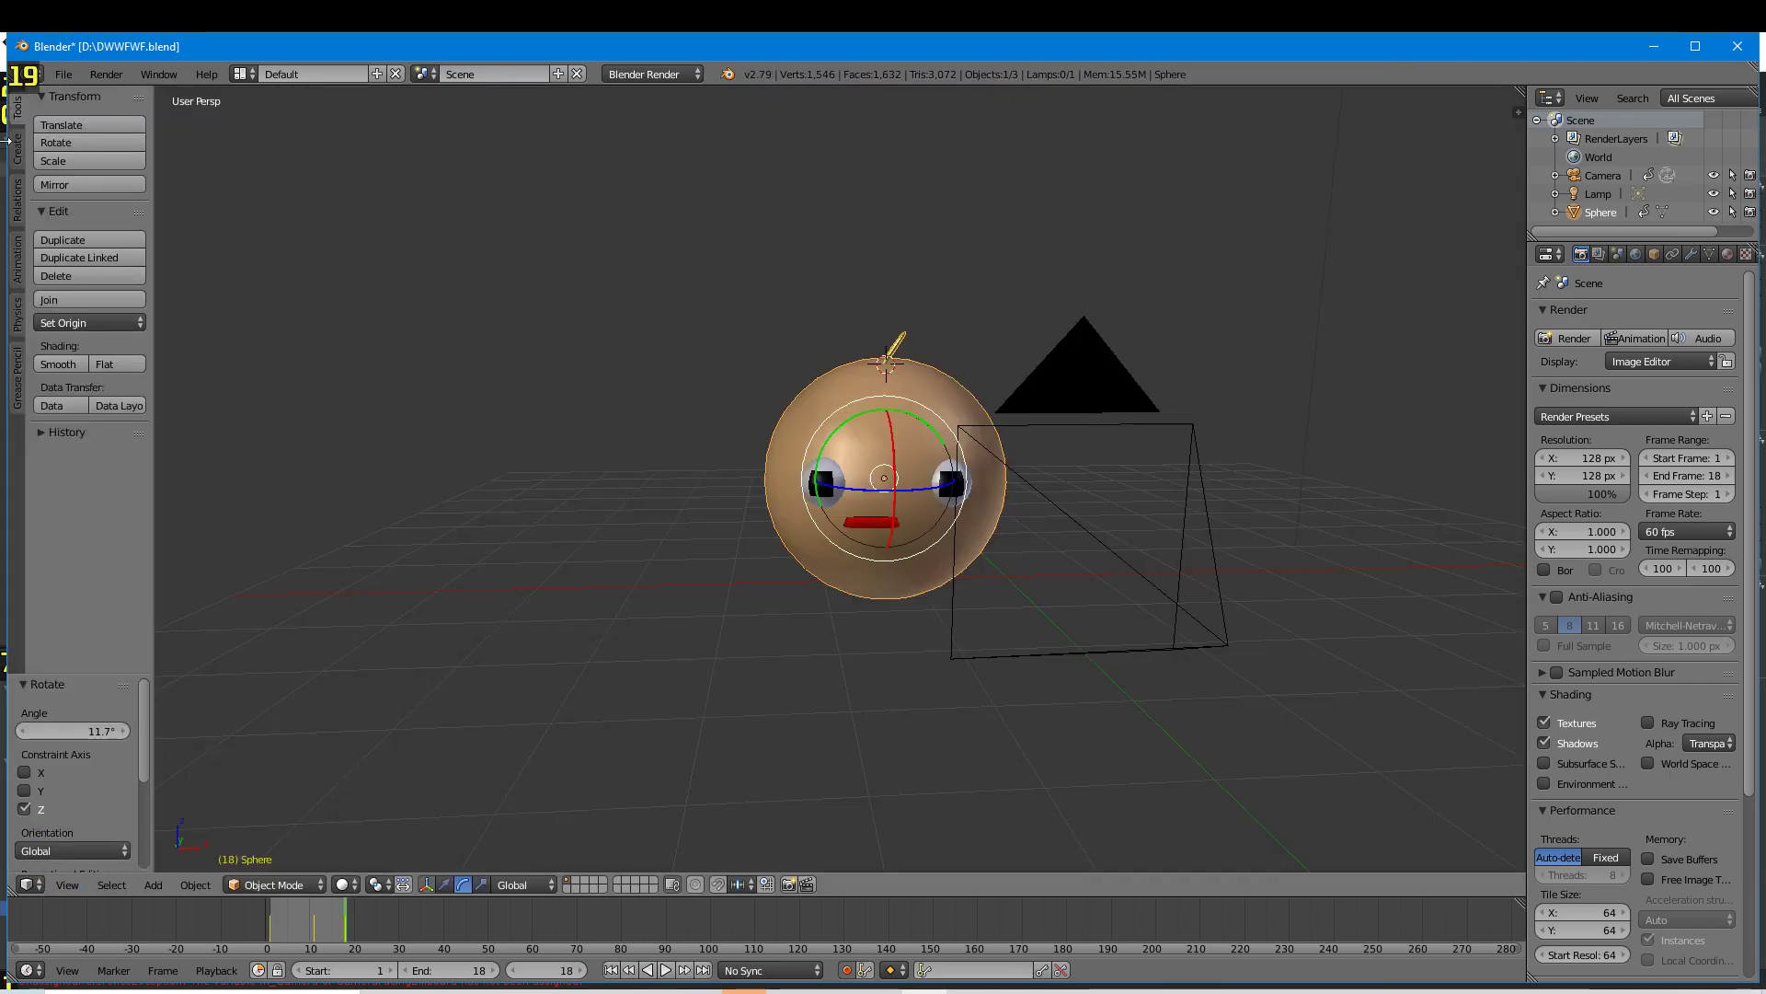
- Add several lamps, including an area lamp, and test-render the new lighting
left_click(16, 139)
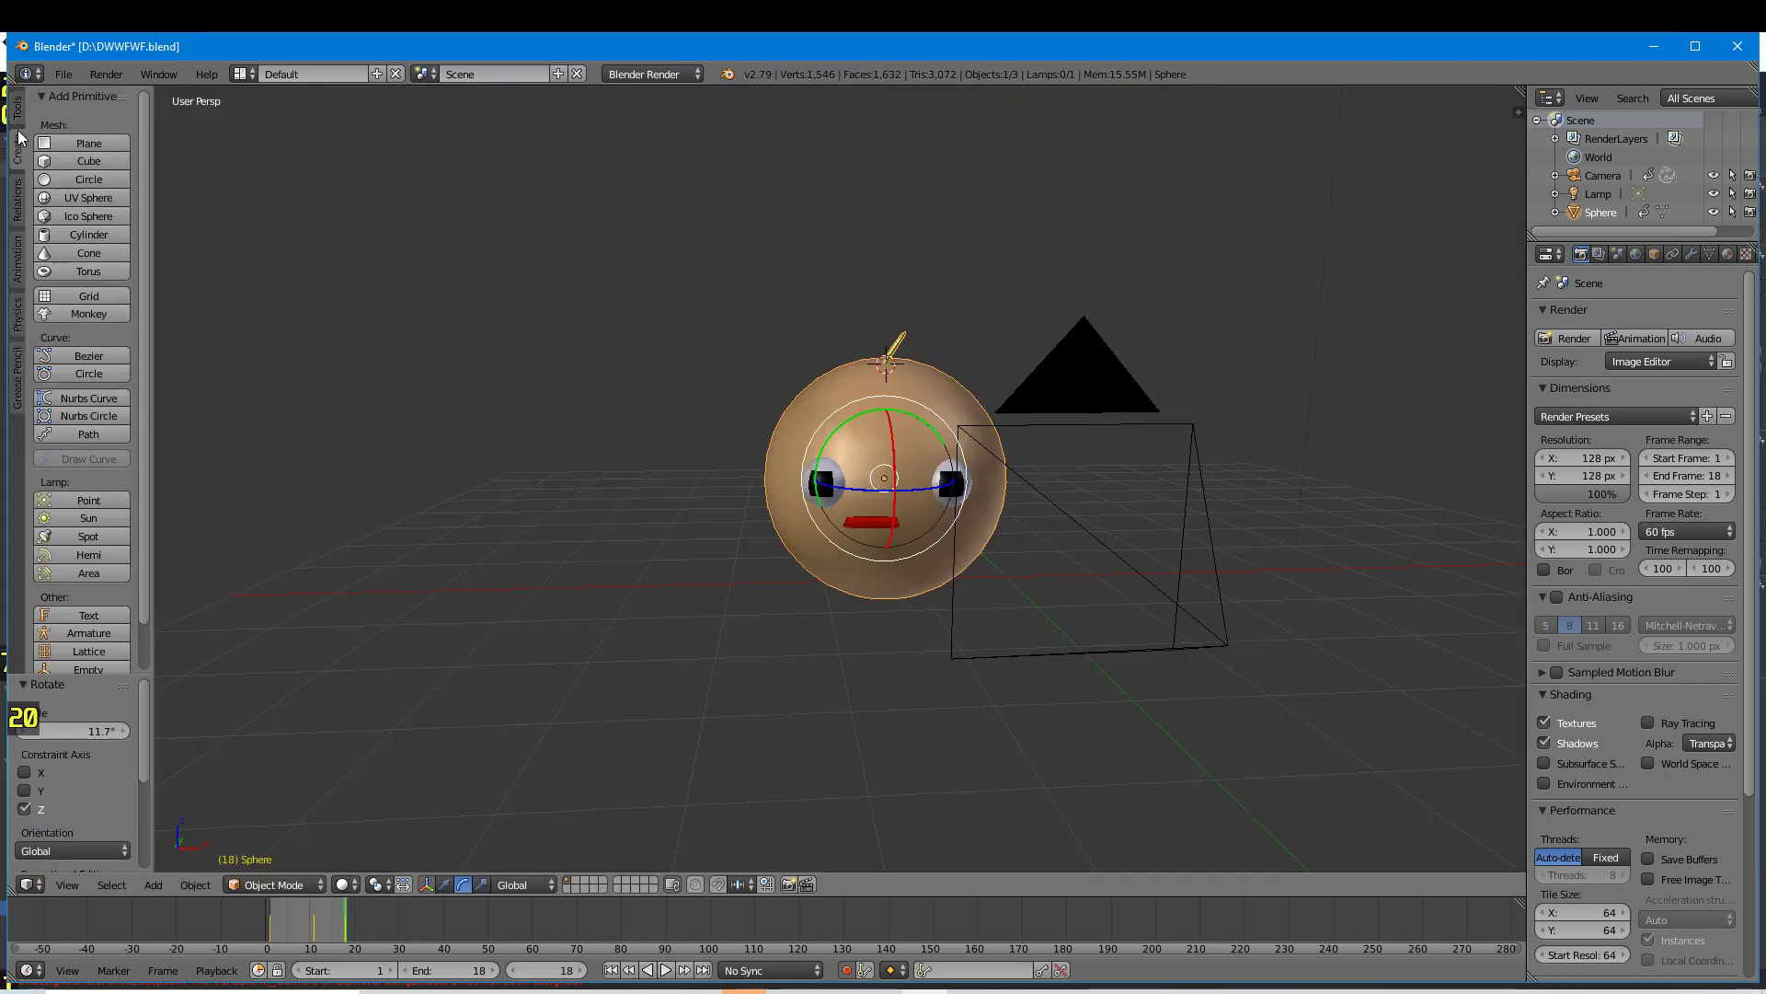
left_click(71, 523)
left_click(73, 535)
left_click(81, 569)
left_click(105, 74)
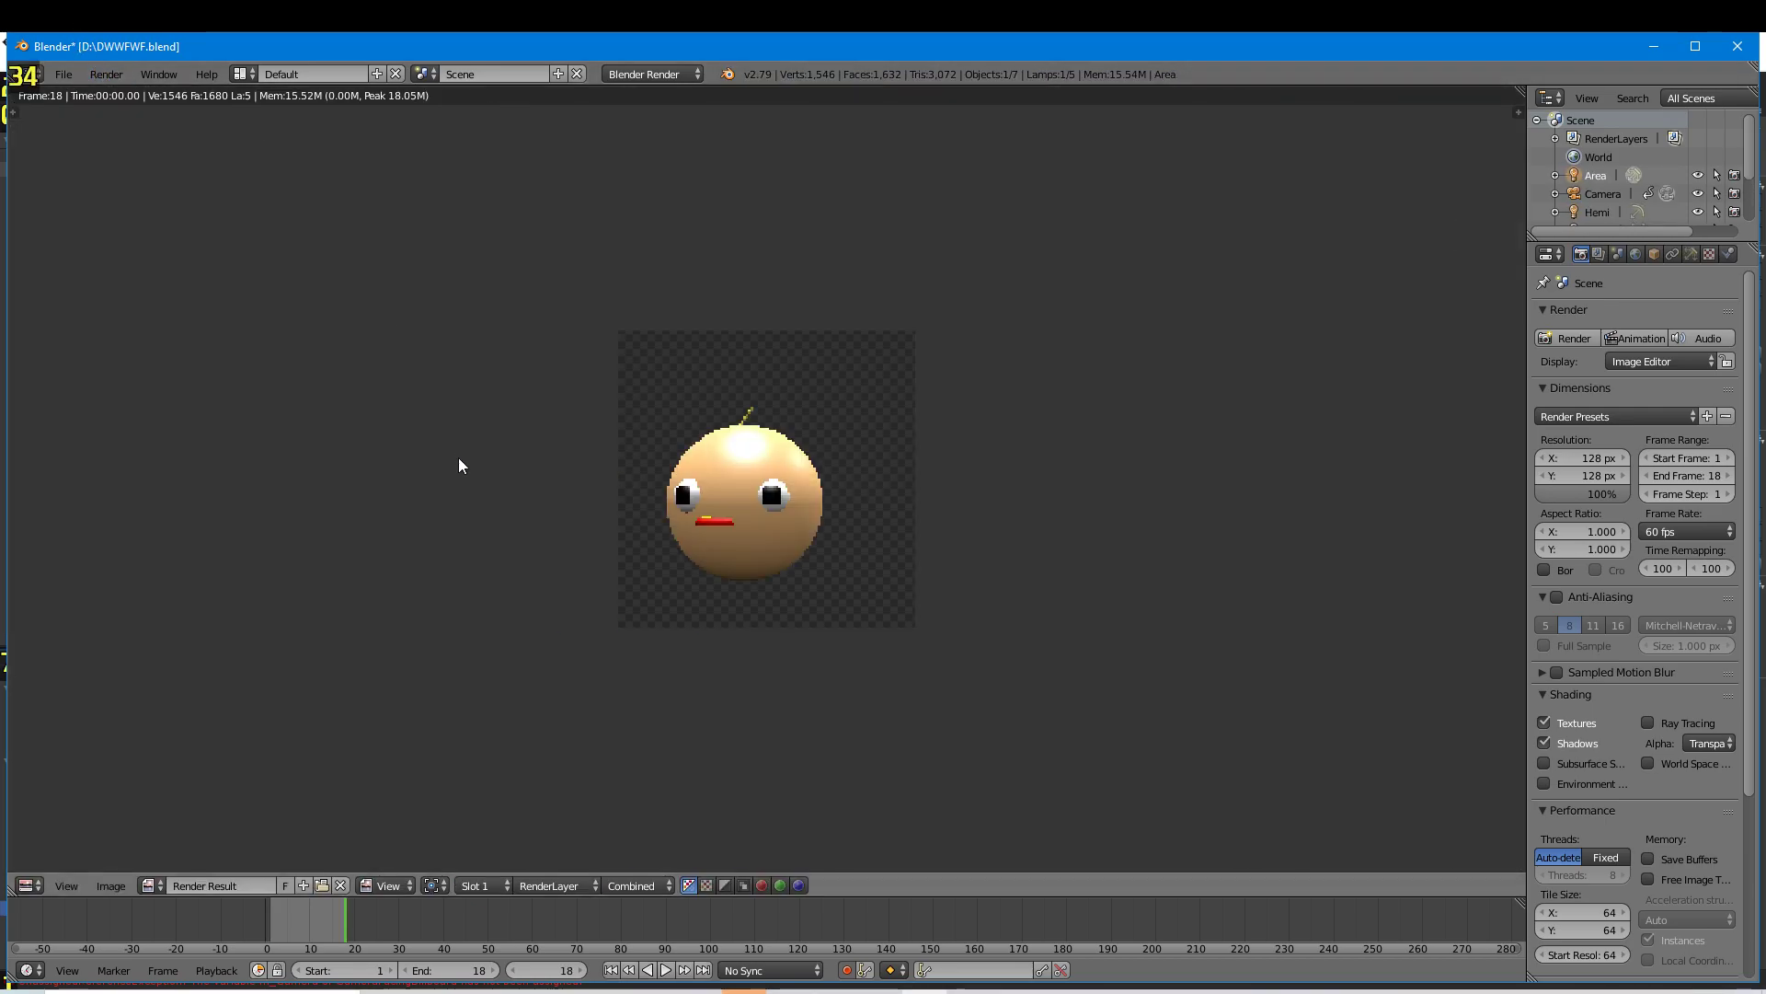
scroll(476, 497, "up", 2)
left_click(25, 884)
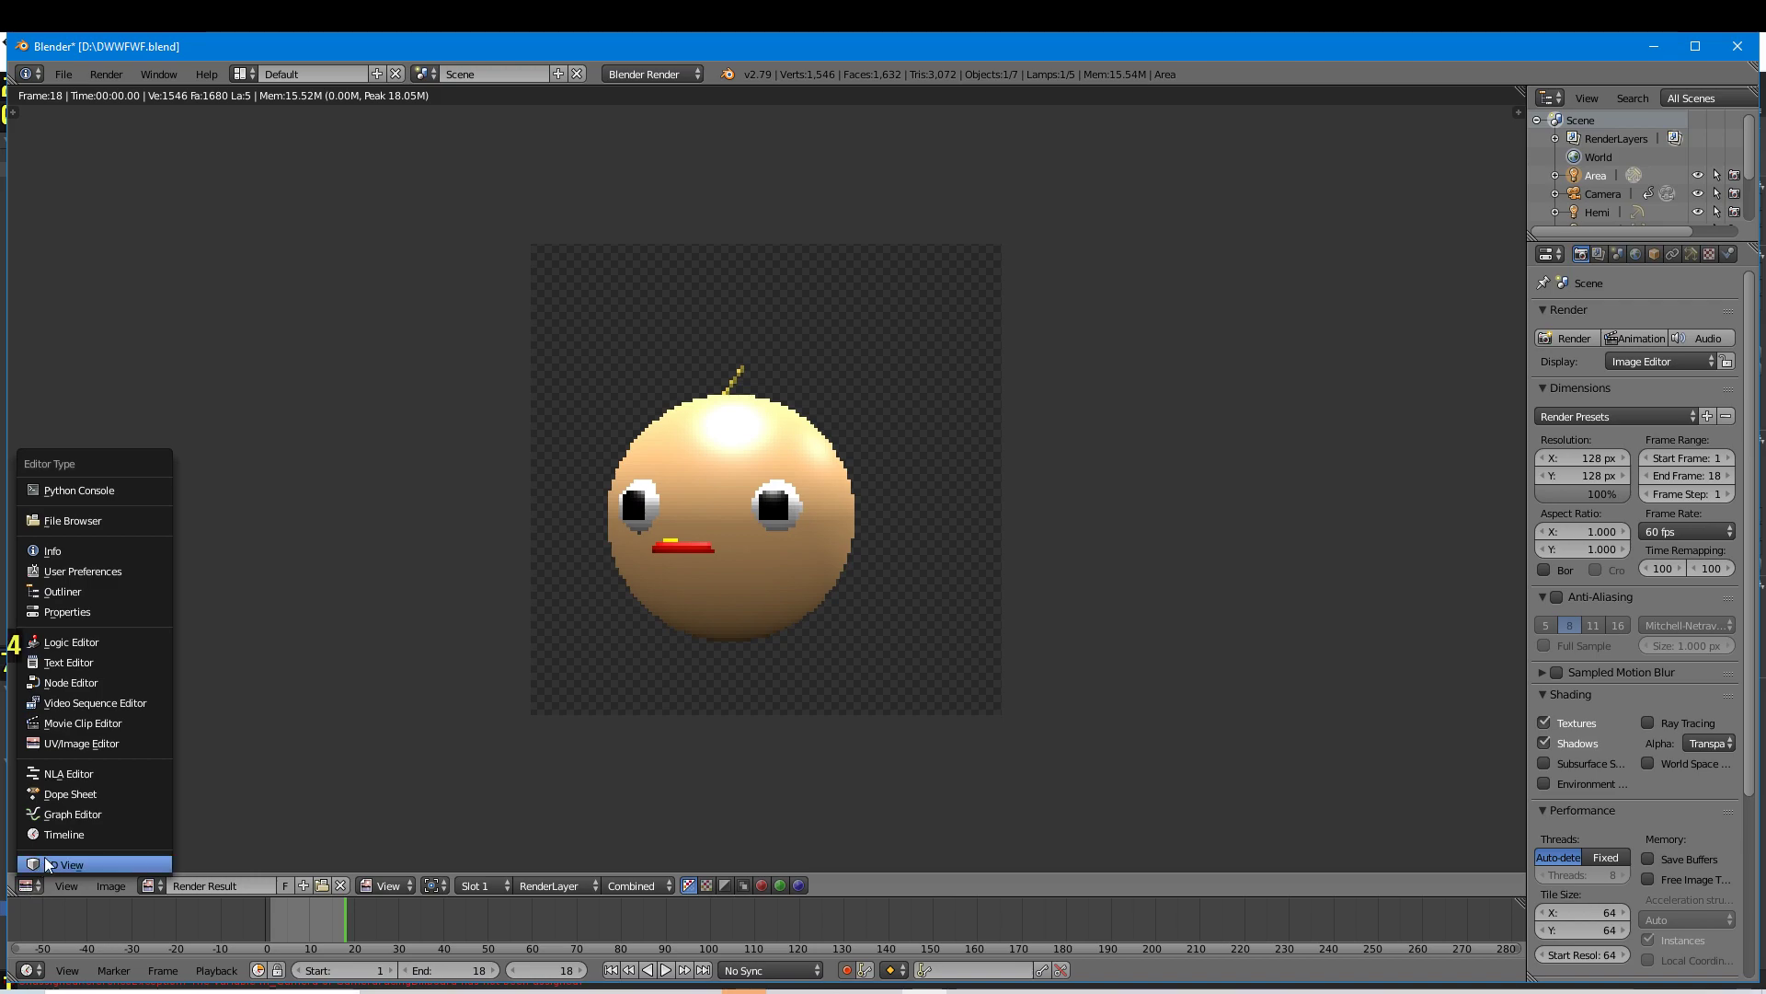
left_click(69, 858)
- Switch to camera view and walk the camera closer to the head
left_click(67, 885)
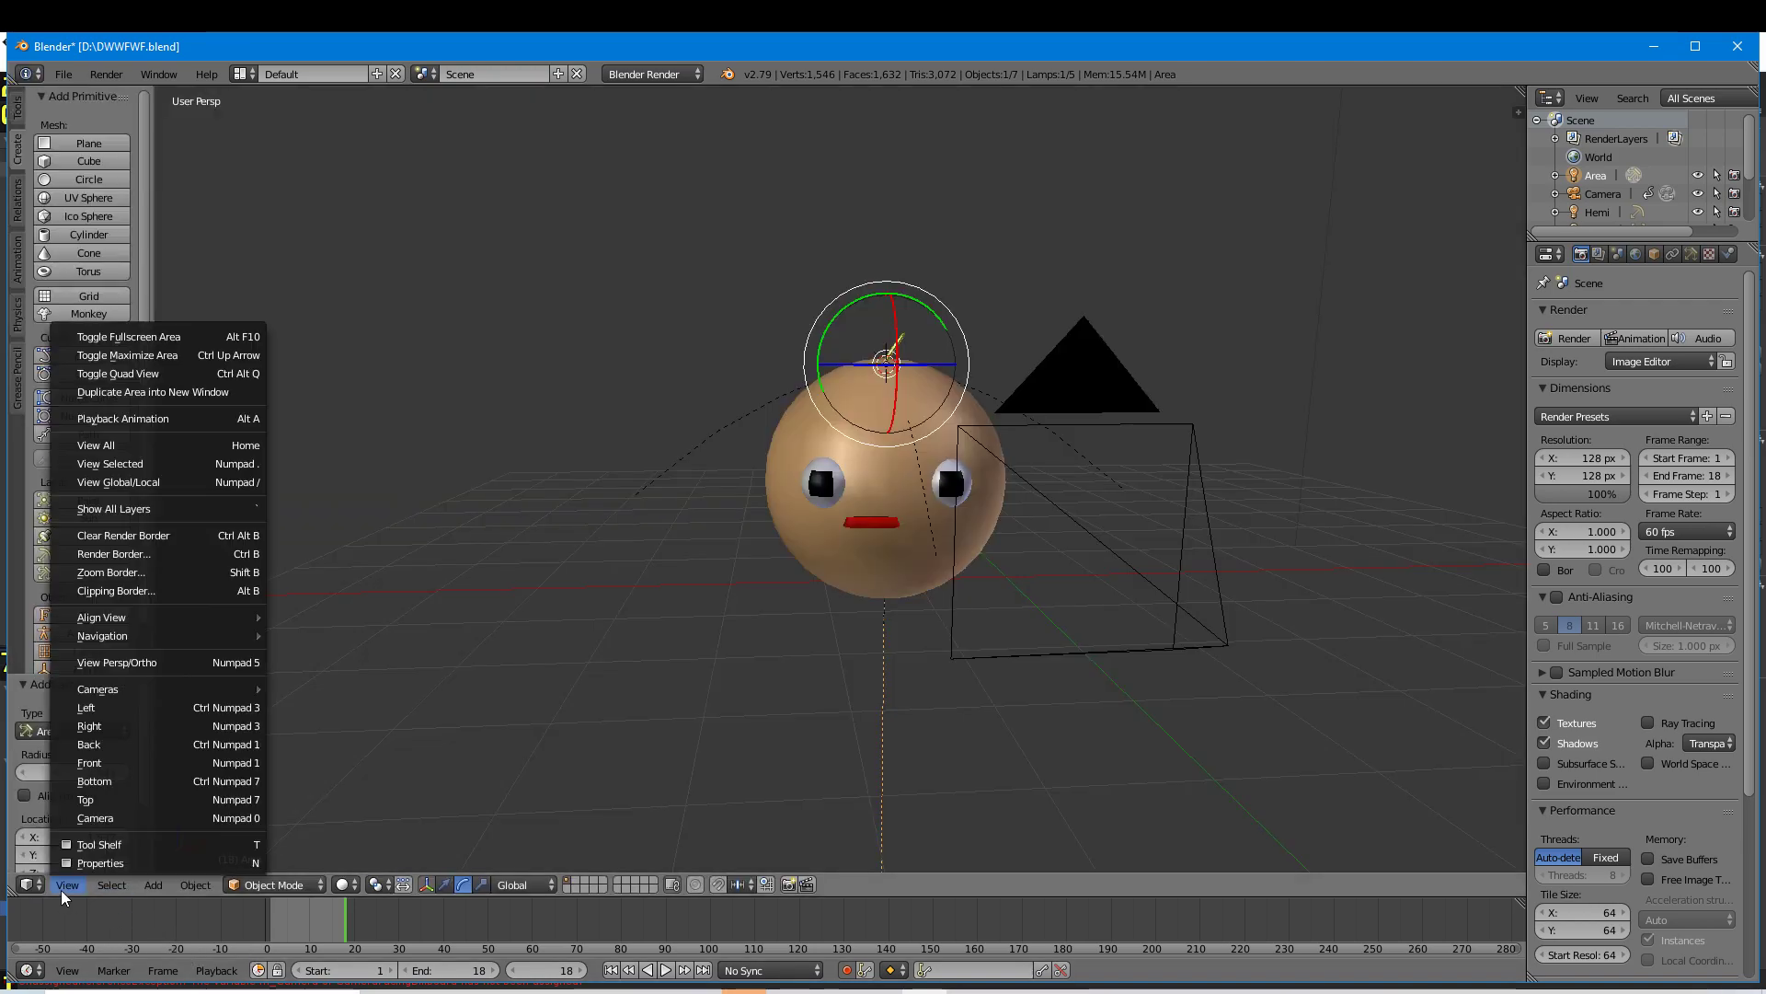
left_click(121, 801)
key("shift+f")
key("w")
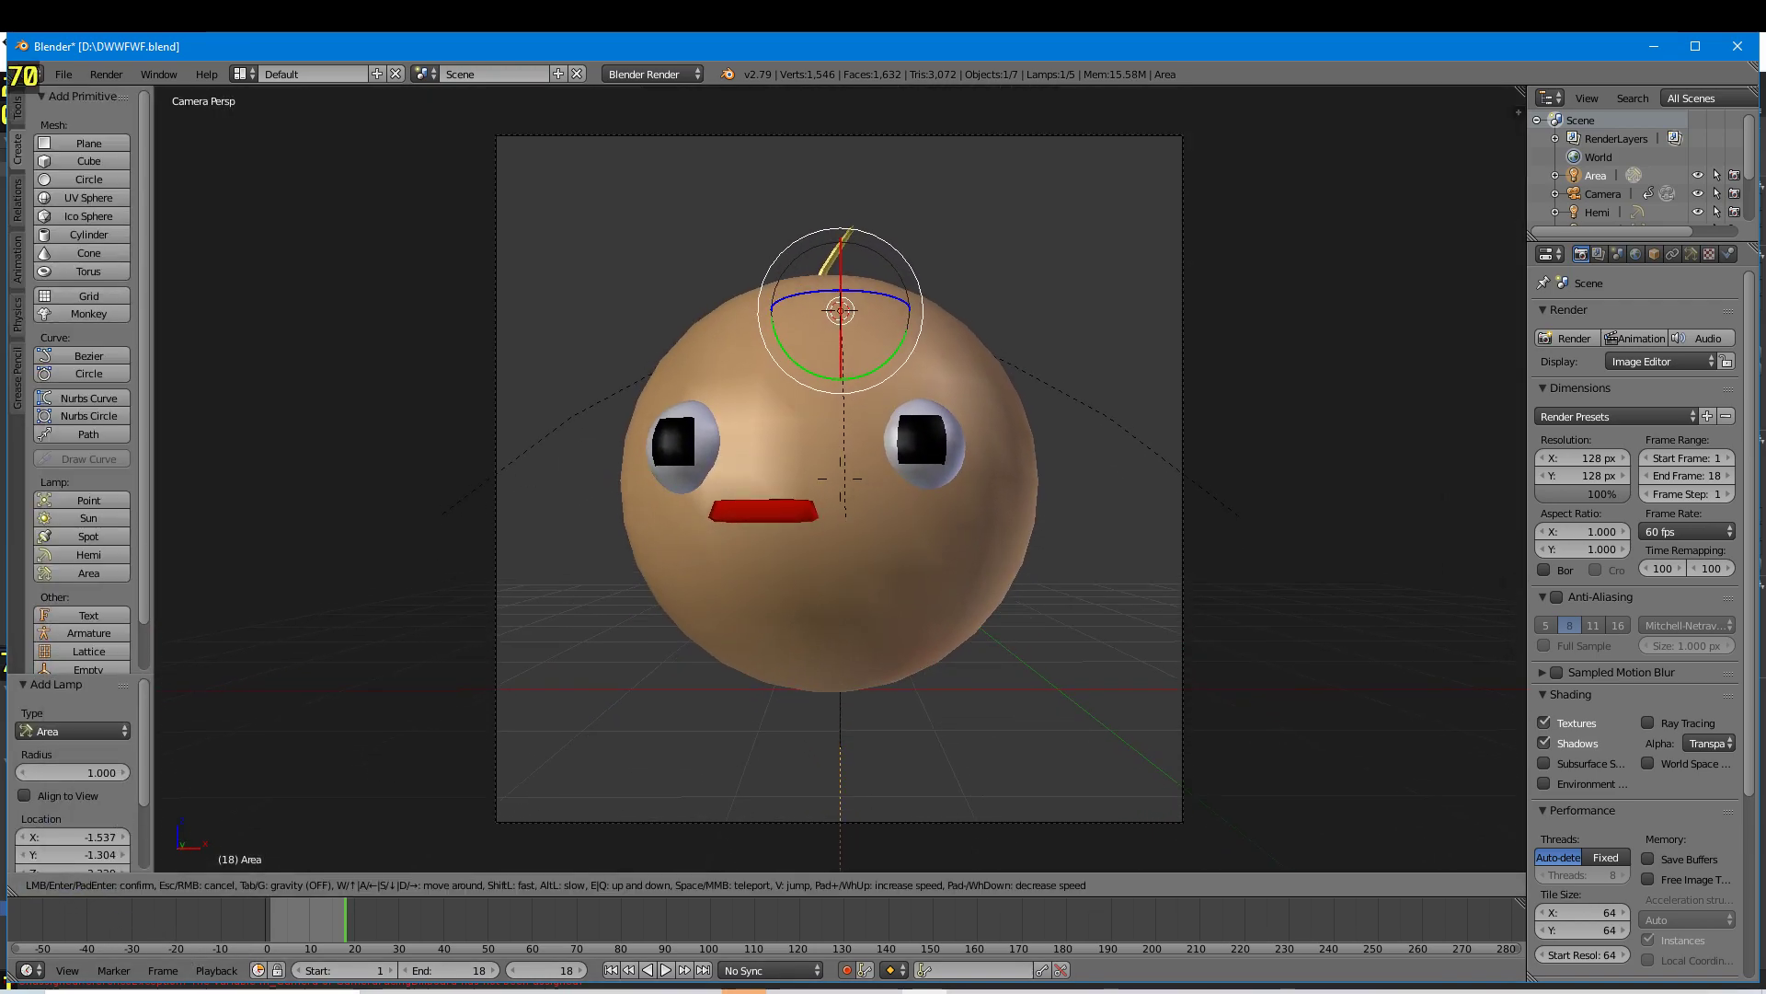
key("Return")
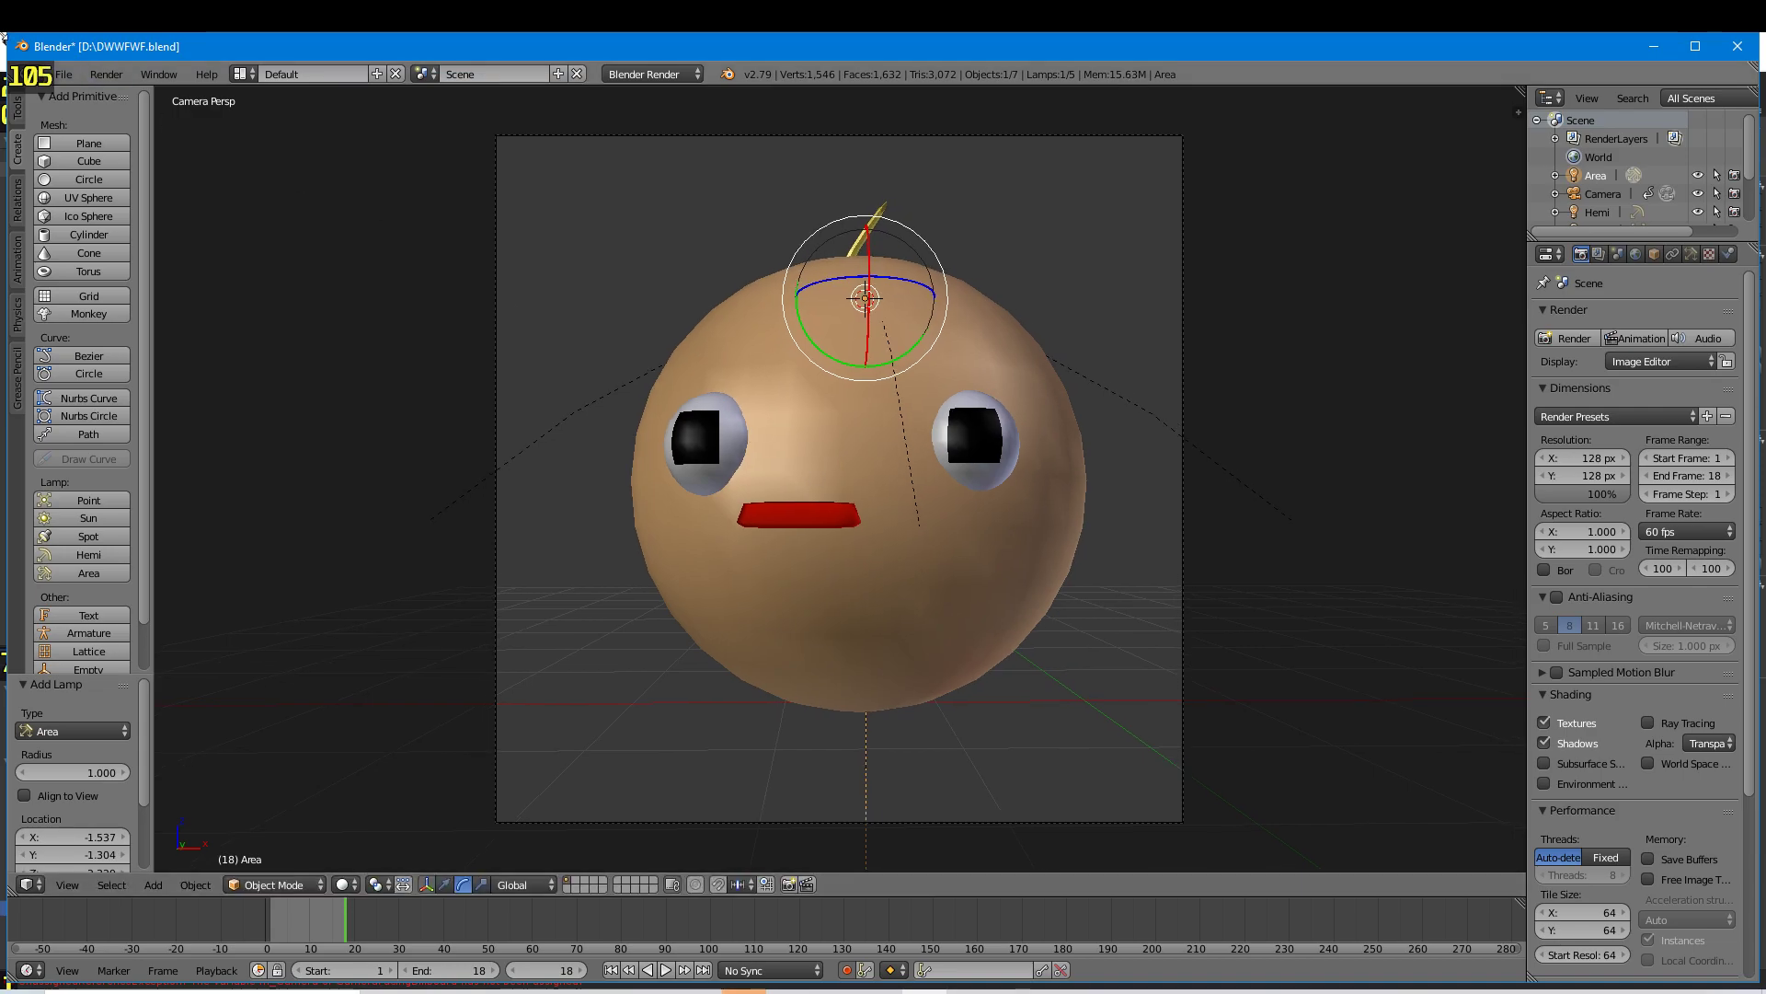
- Render the full head animation, running Render Animation twice
left_click(106, 74)
left_click(139, 116)
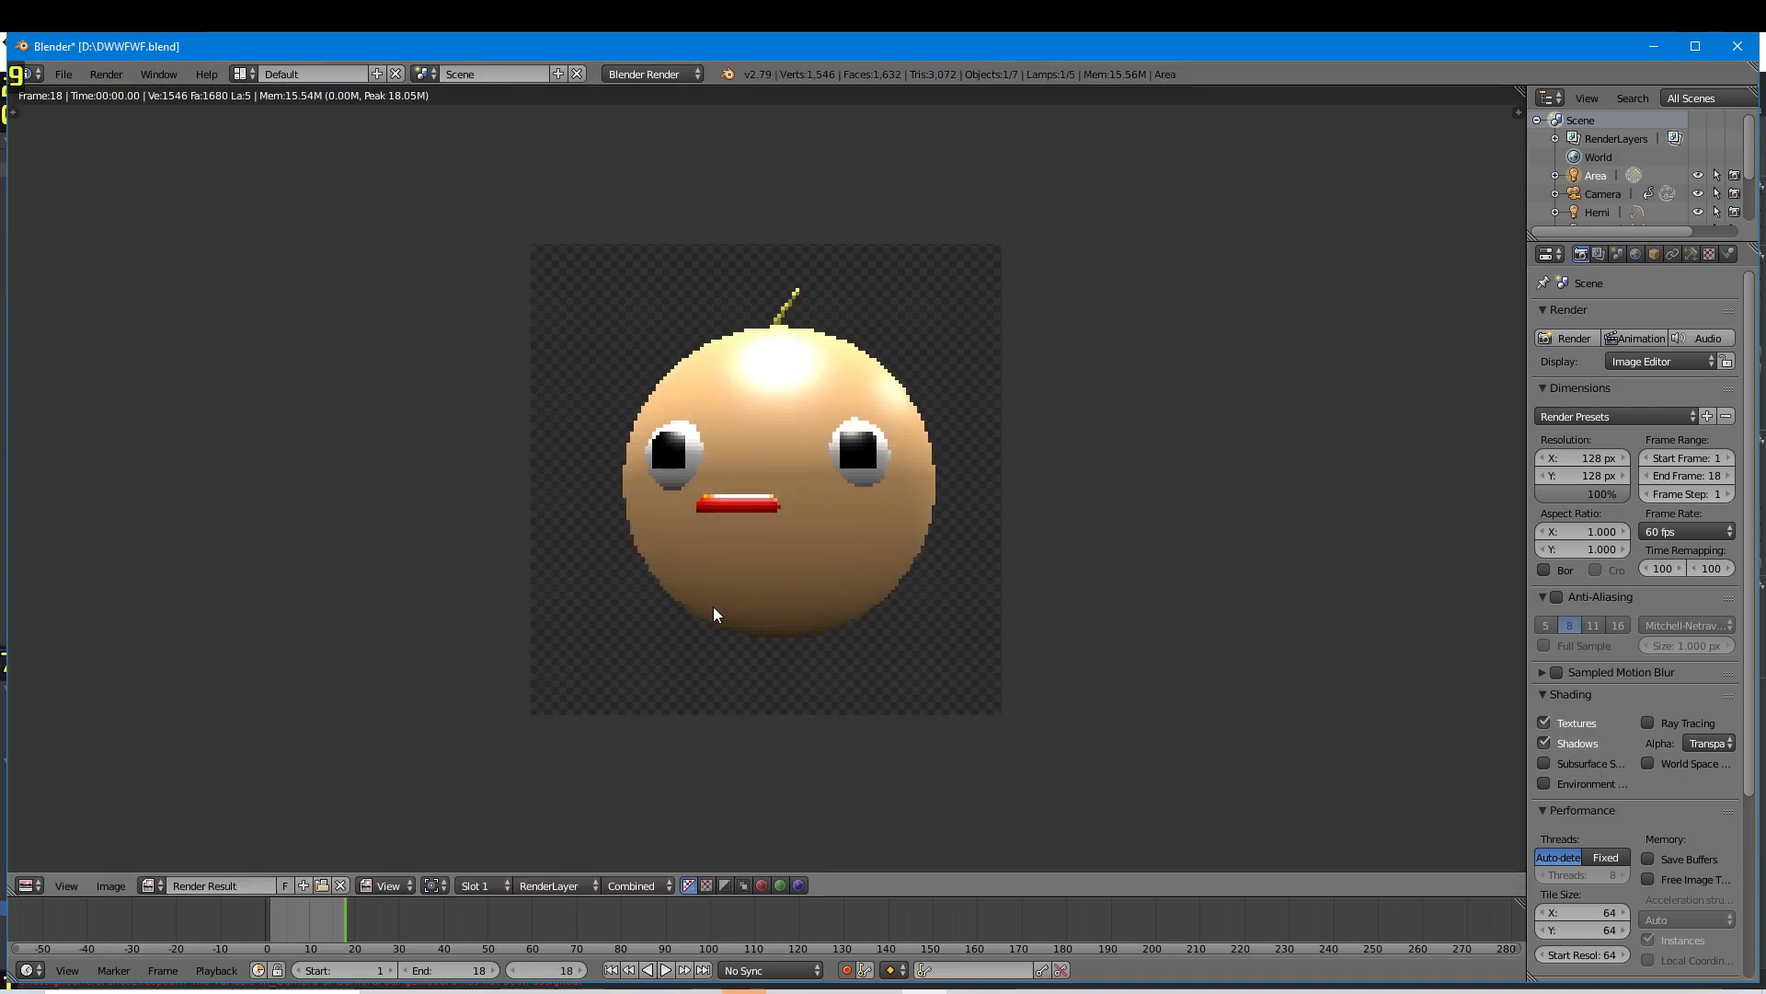
left_click(104, 73)
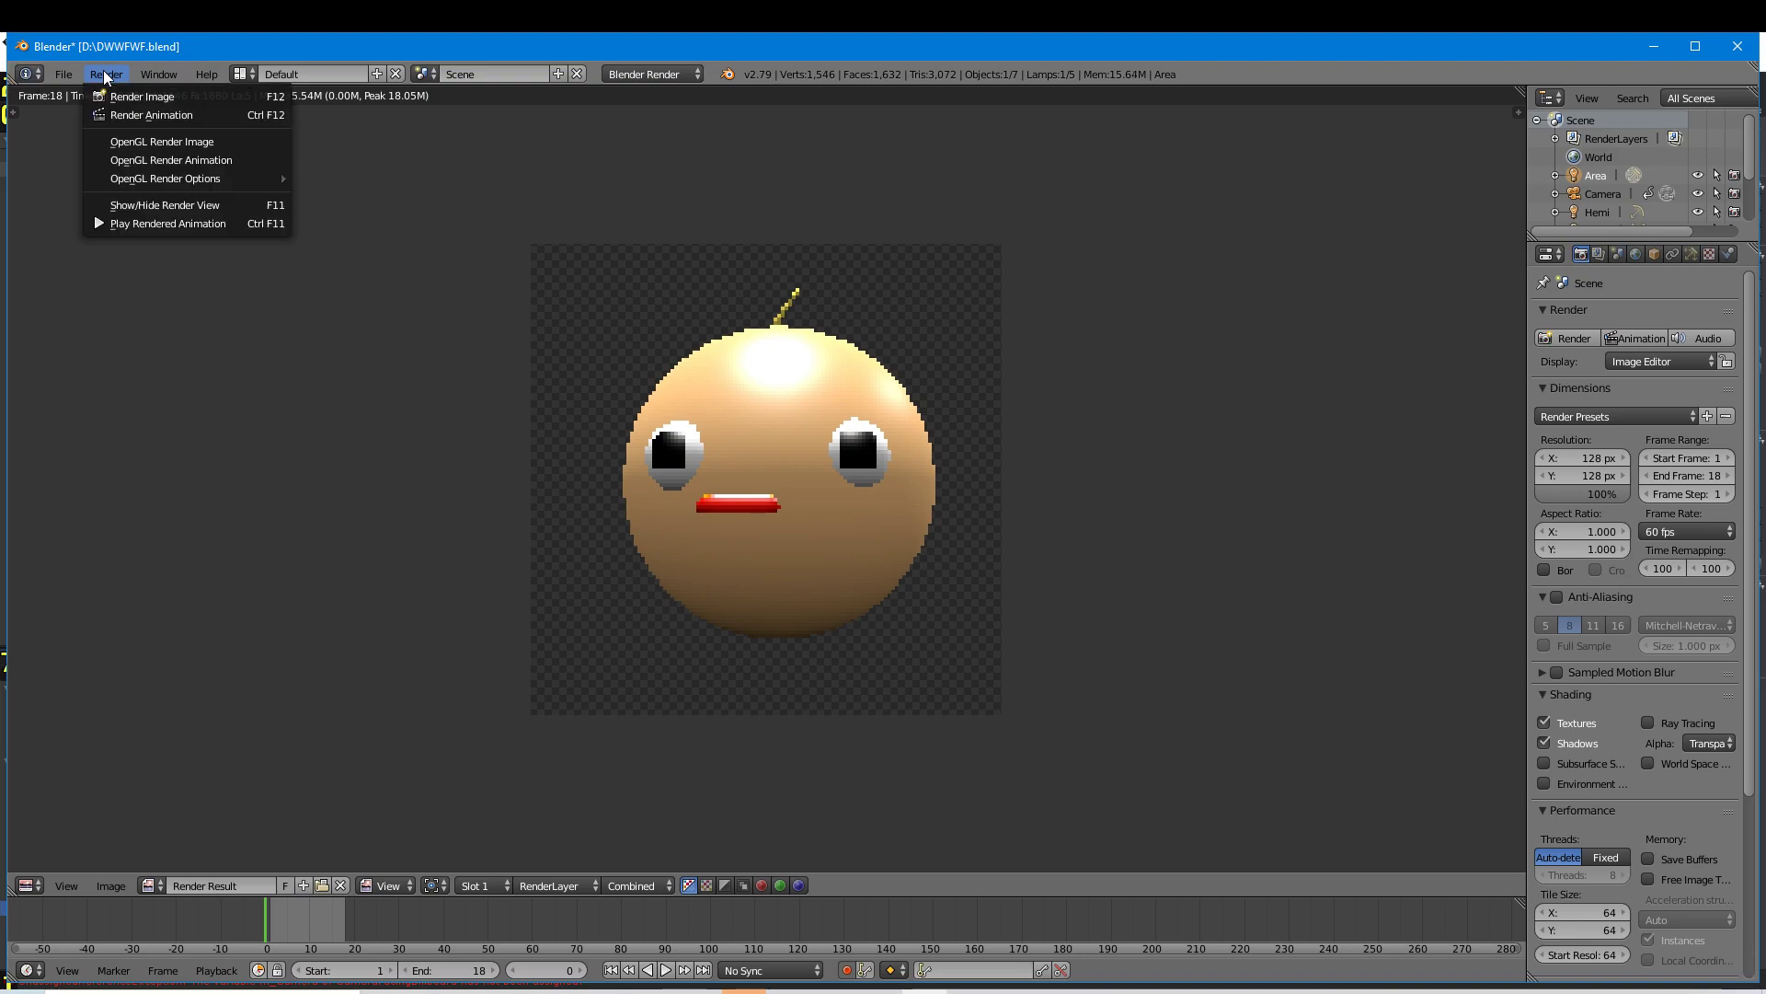
left_click(145, 114)
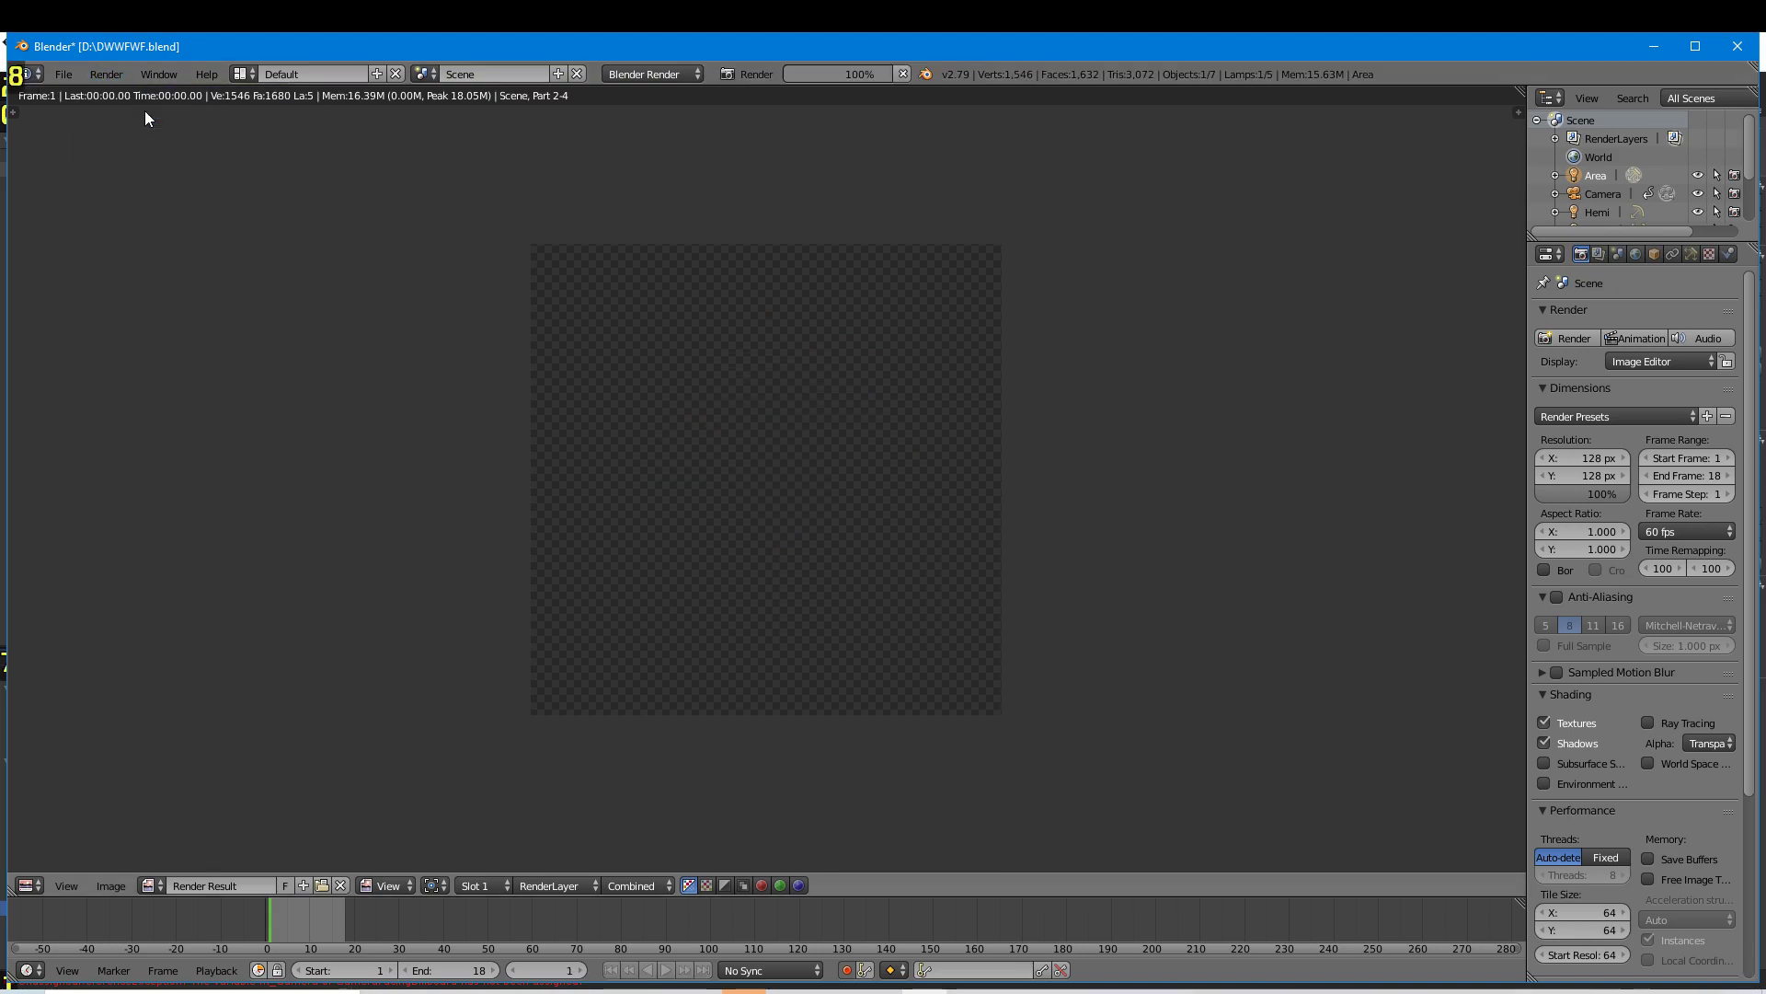
left_click(26, 885)
- Select the head sphere and play back its turning animation with Alt+A
left_click(77, 862)
right_click(730, 565)
left_click(310, 942)
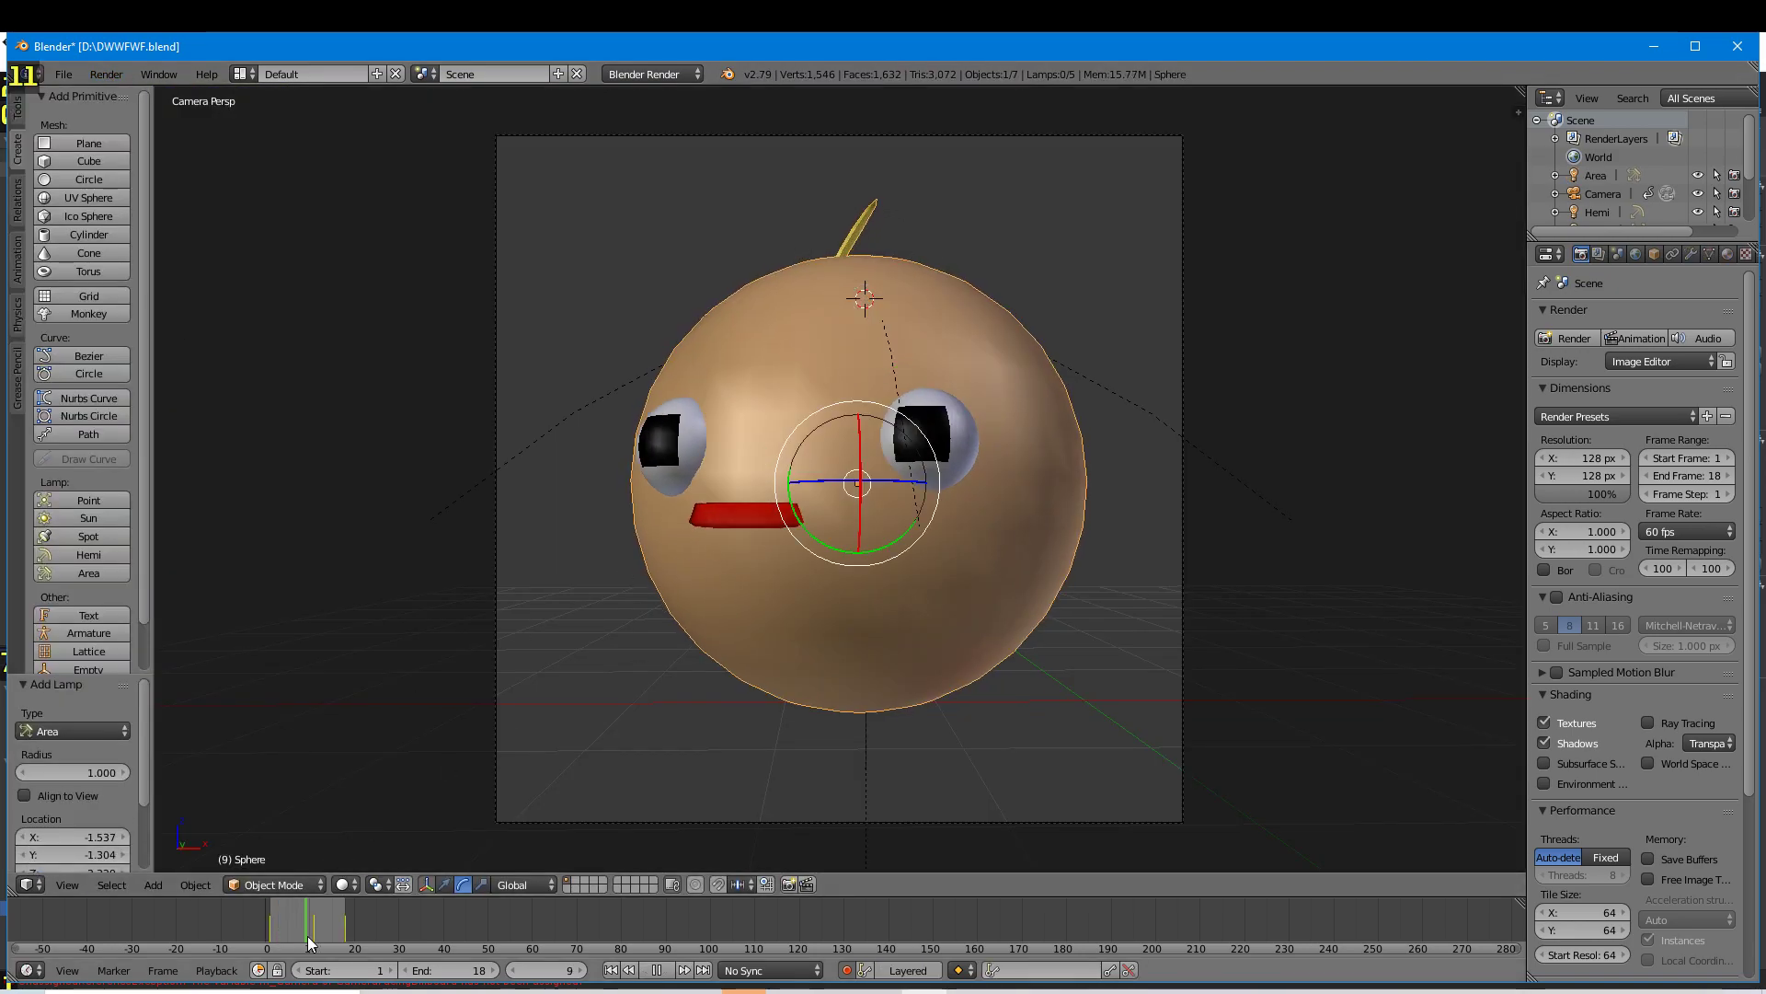
key("alt+a")
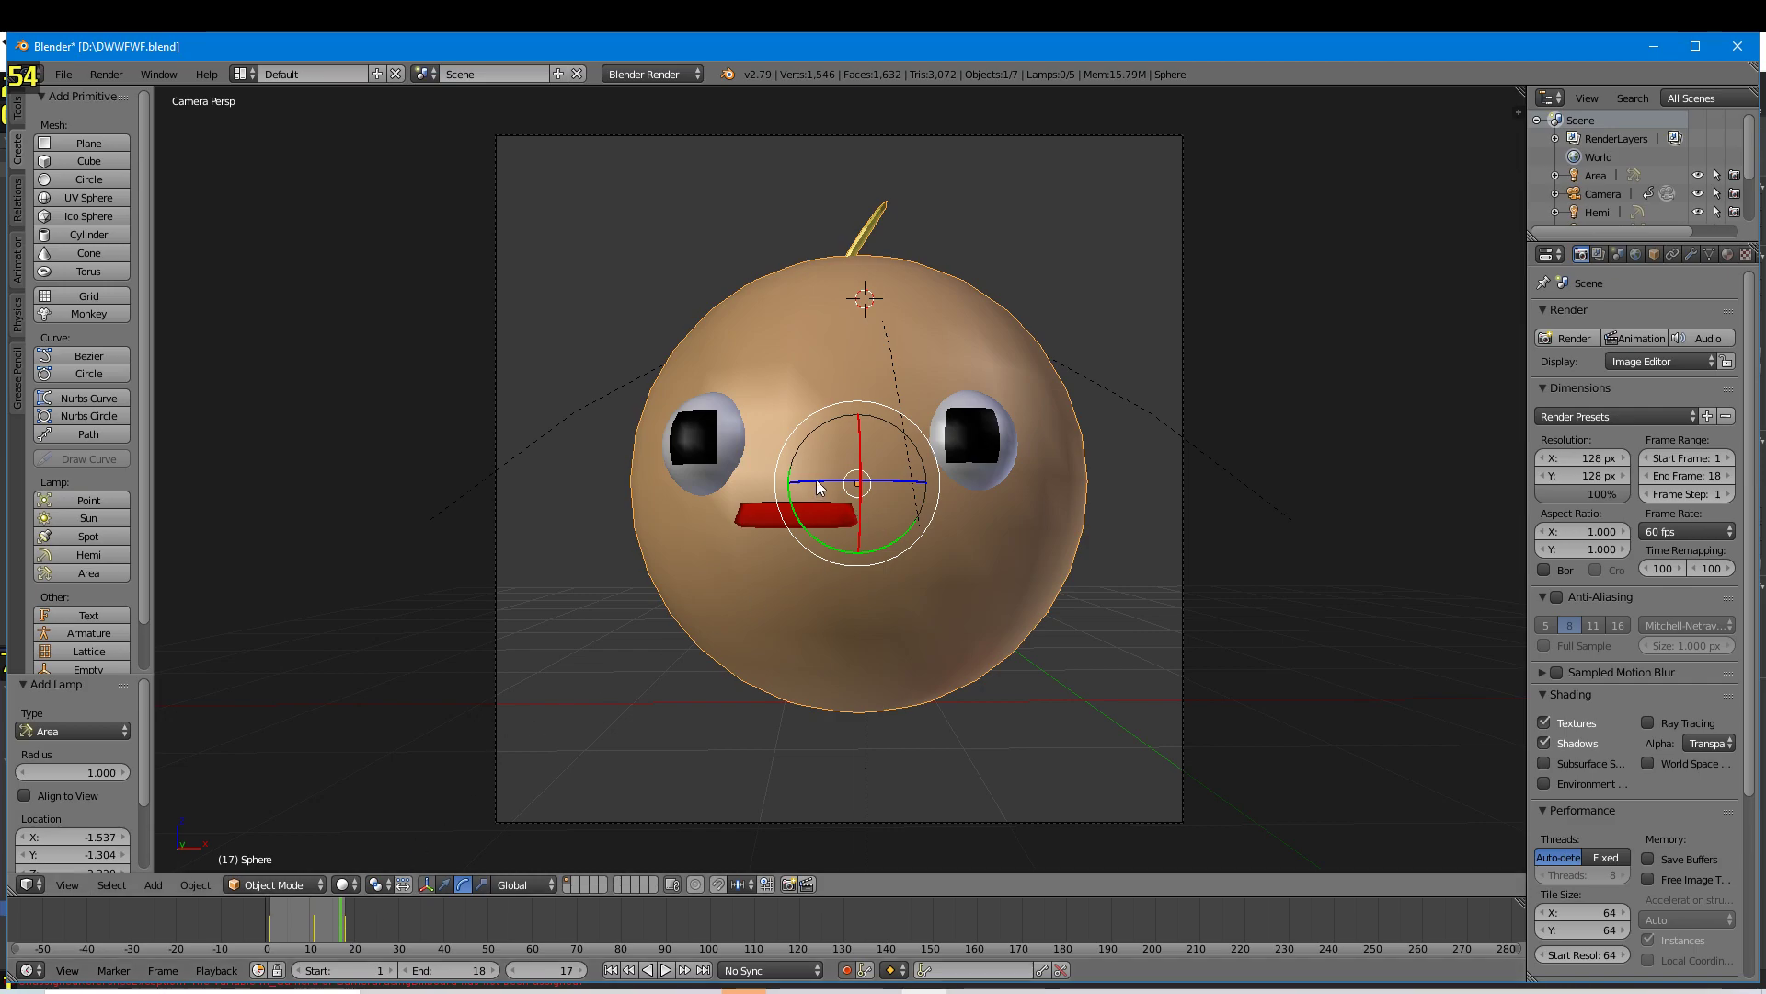
key("alt+a")
left_click(318, 922)
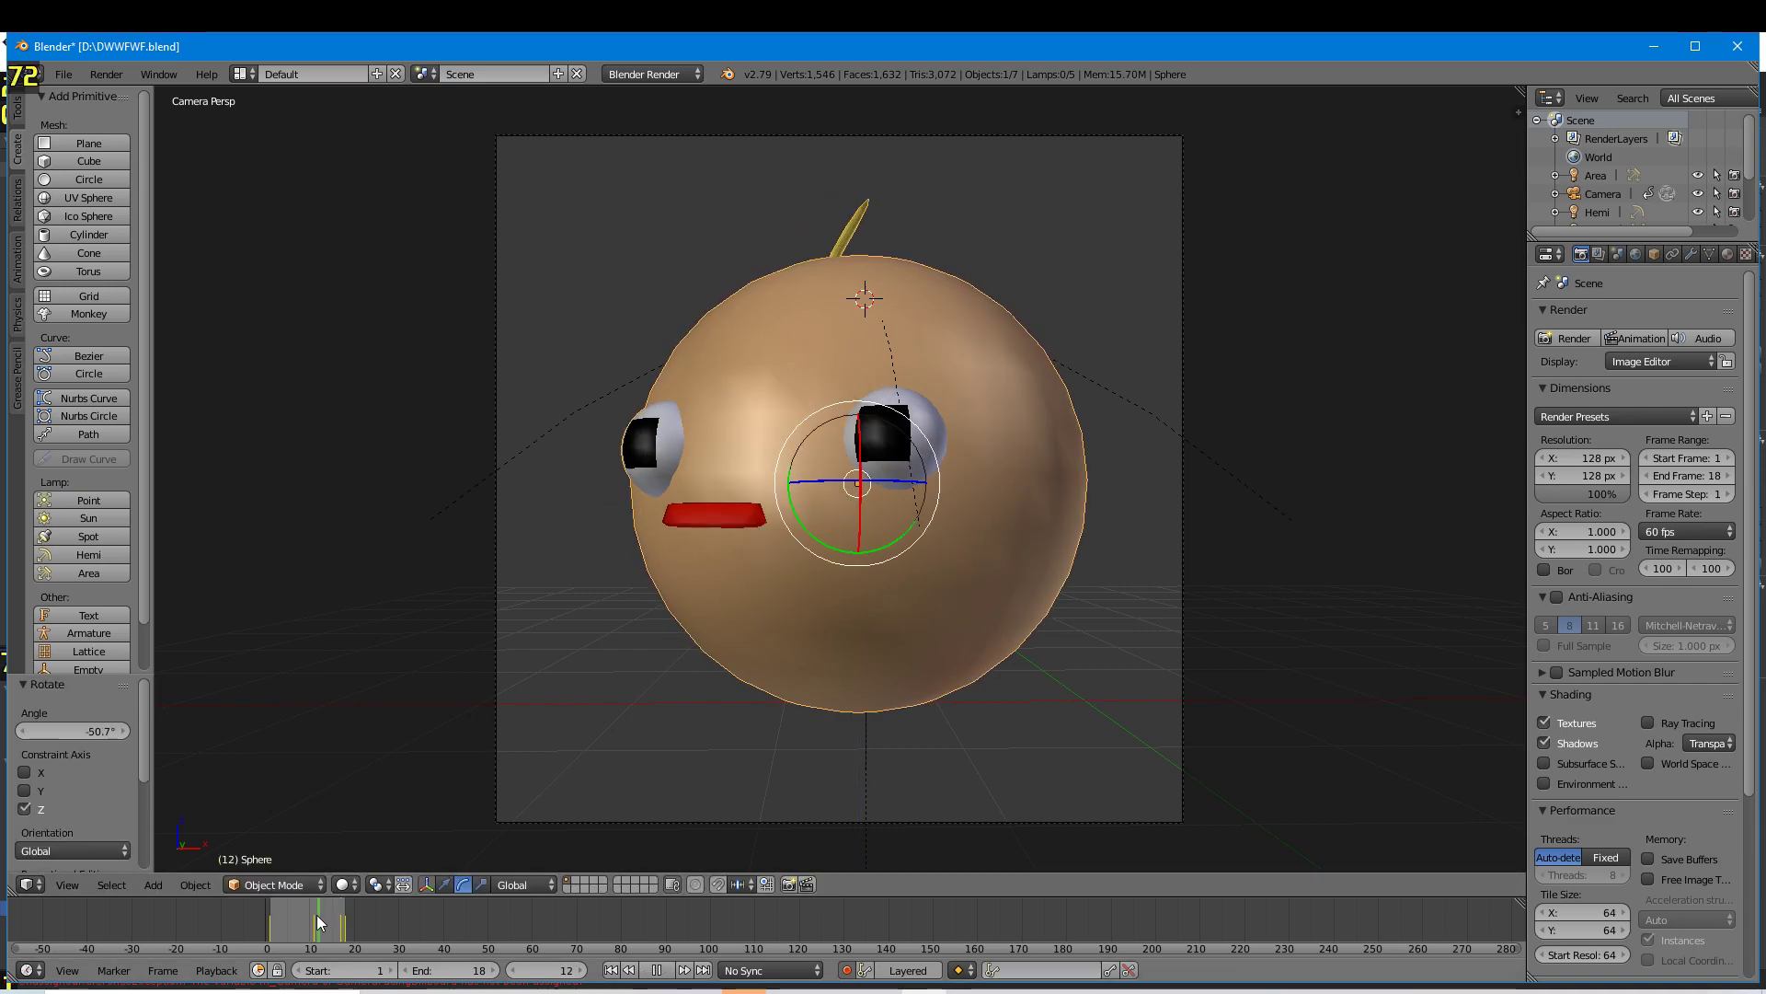
key("alt+a")
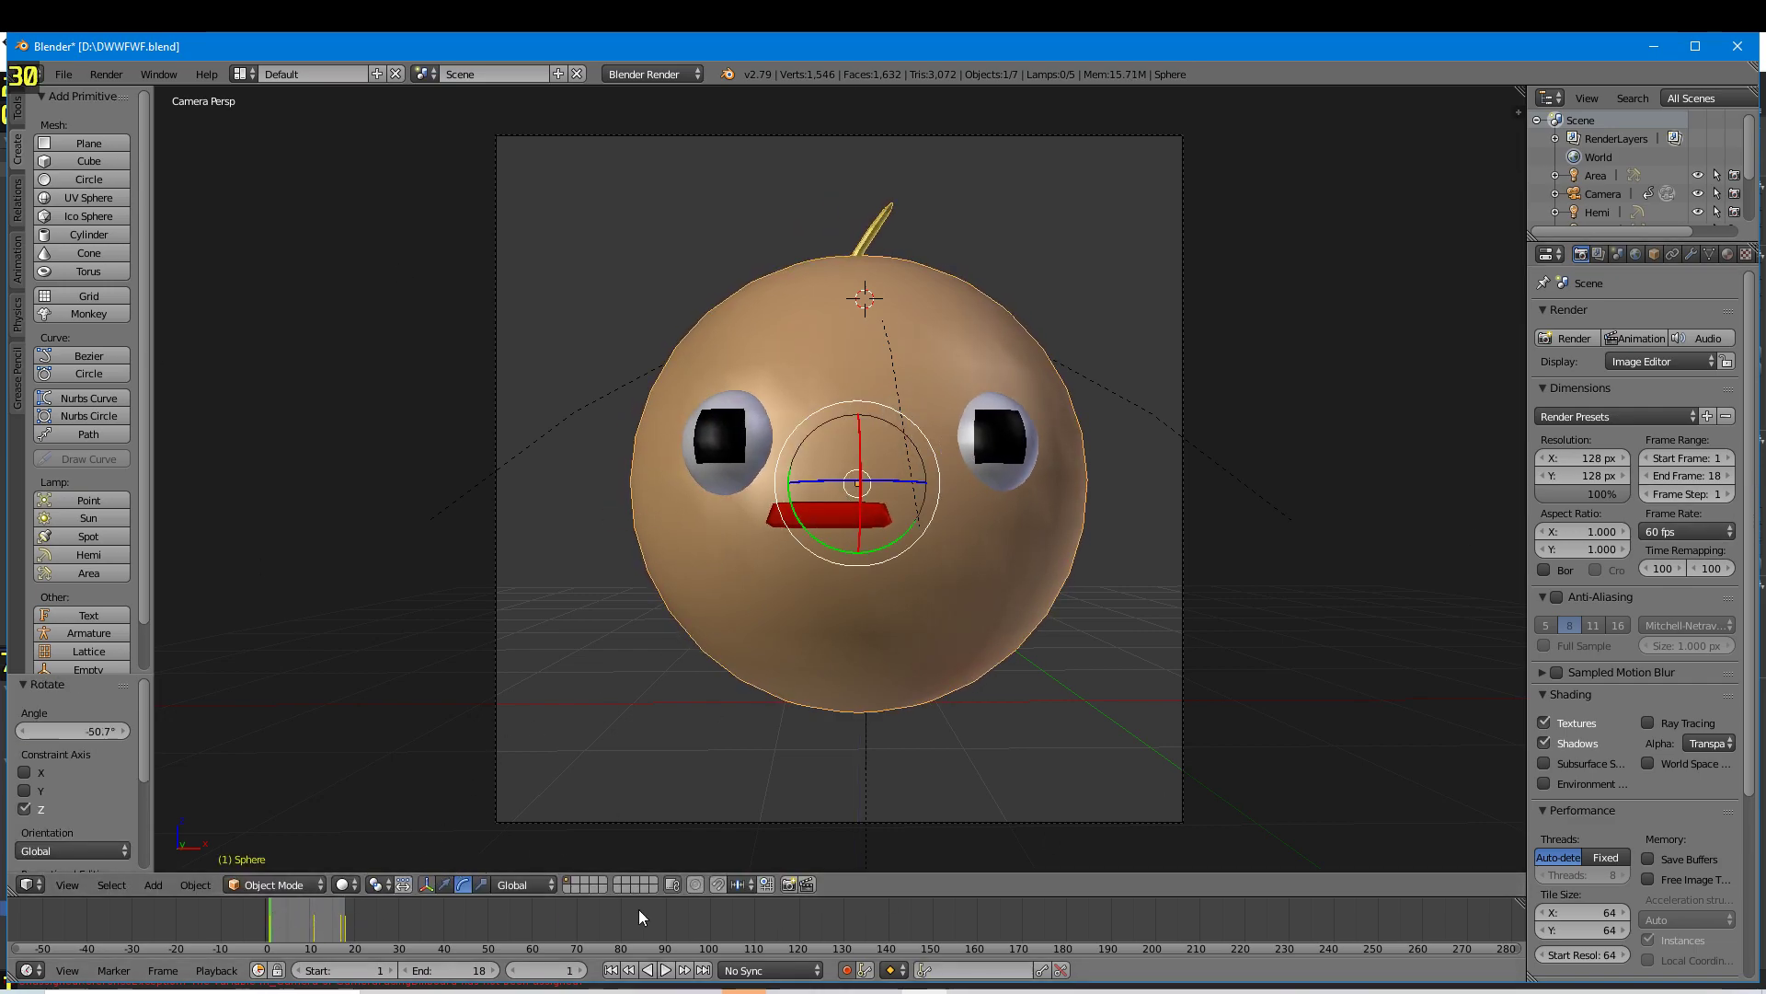
left_click(667, 971)
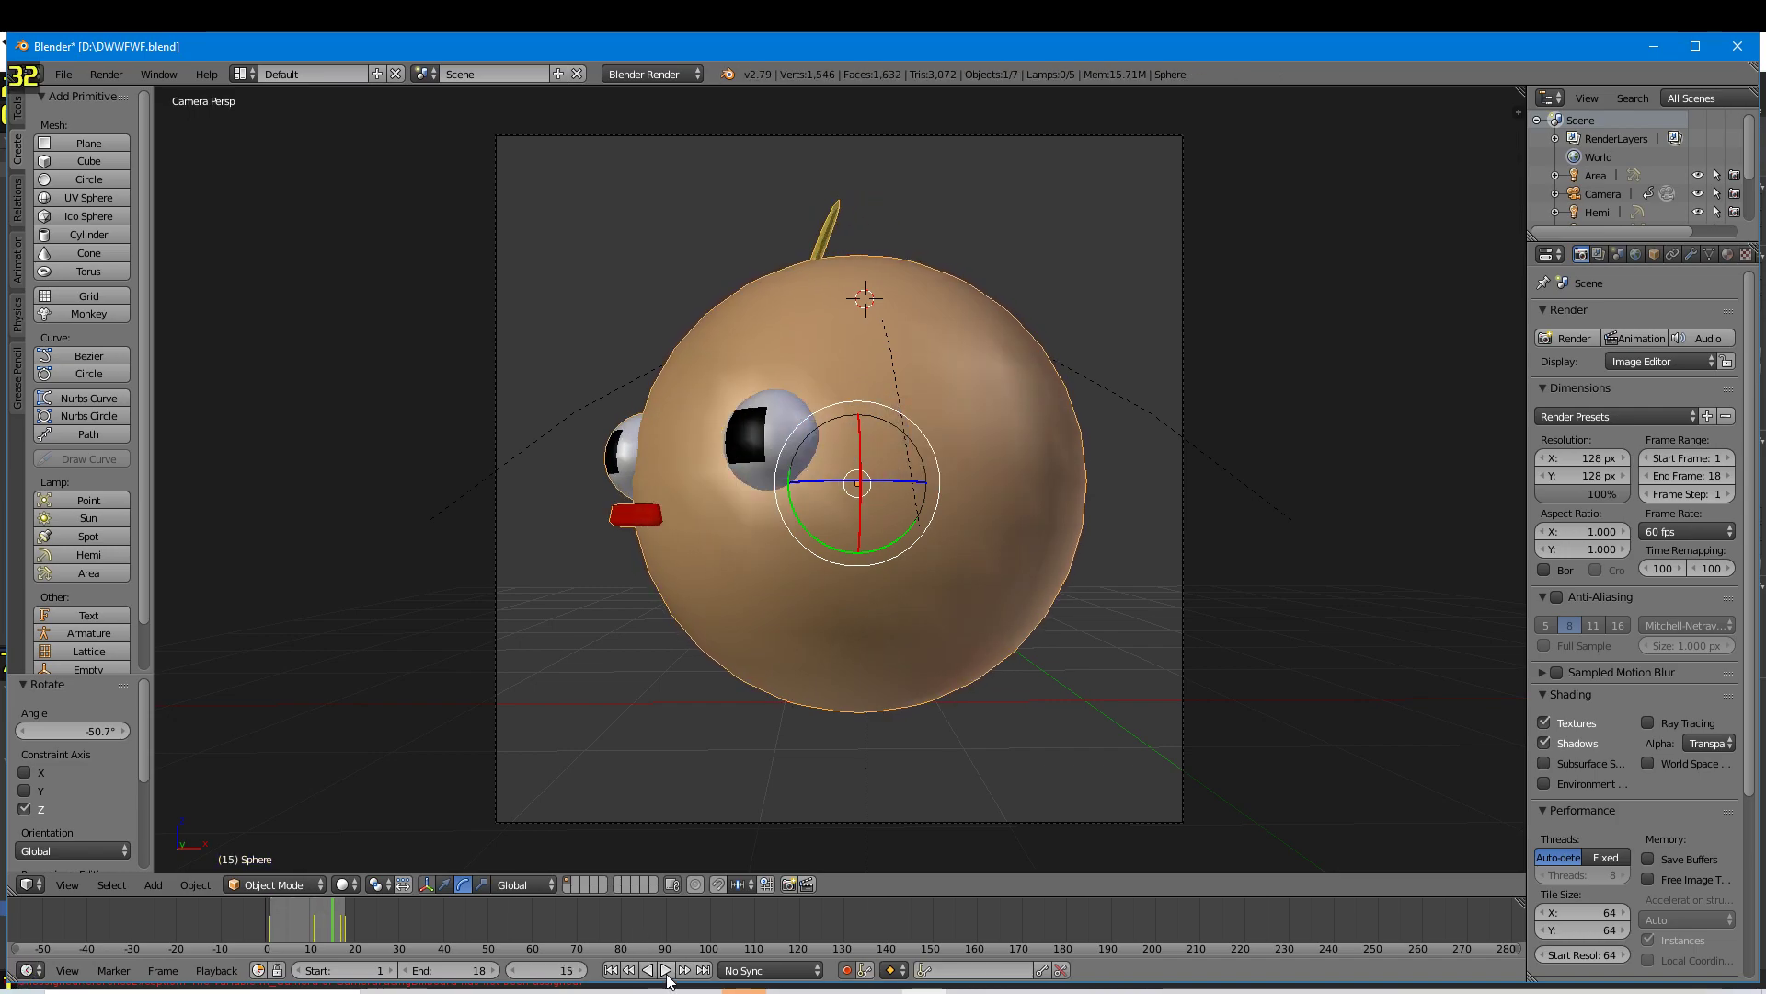
- Render all animation frames of the head with Render Animation
left_click(105, 72)
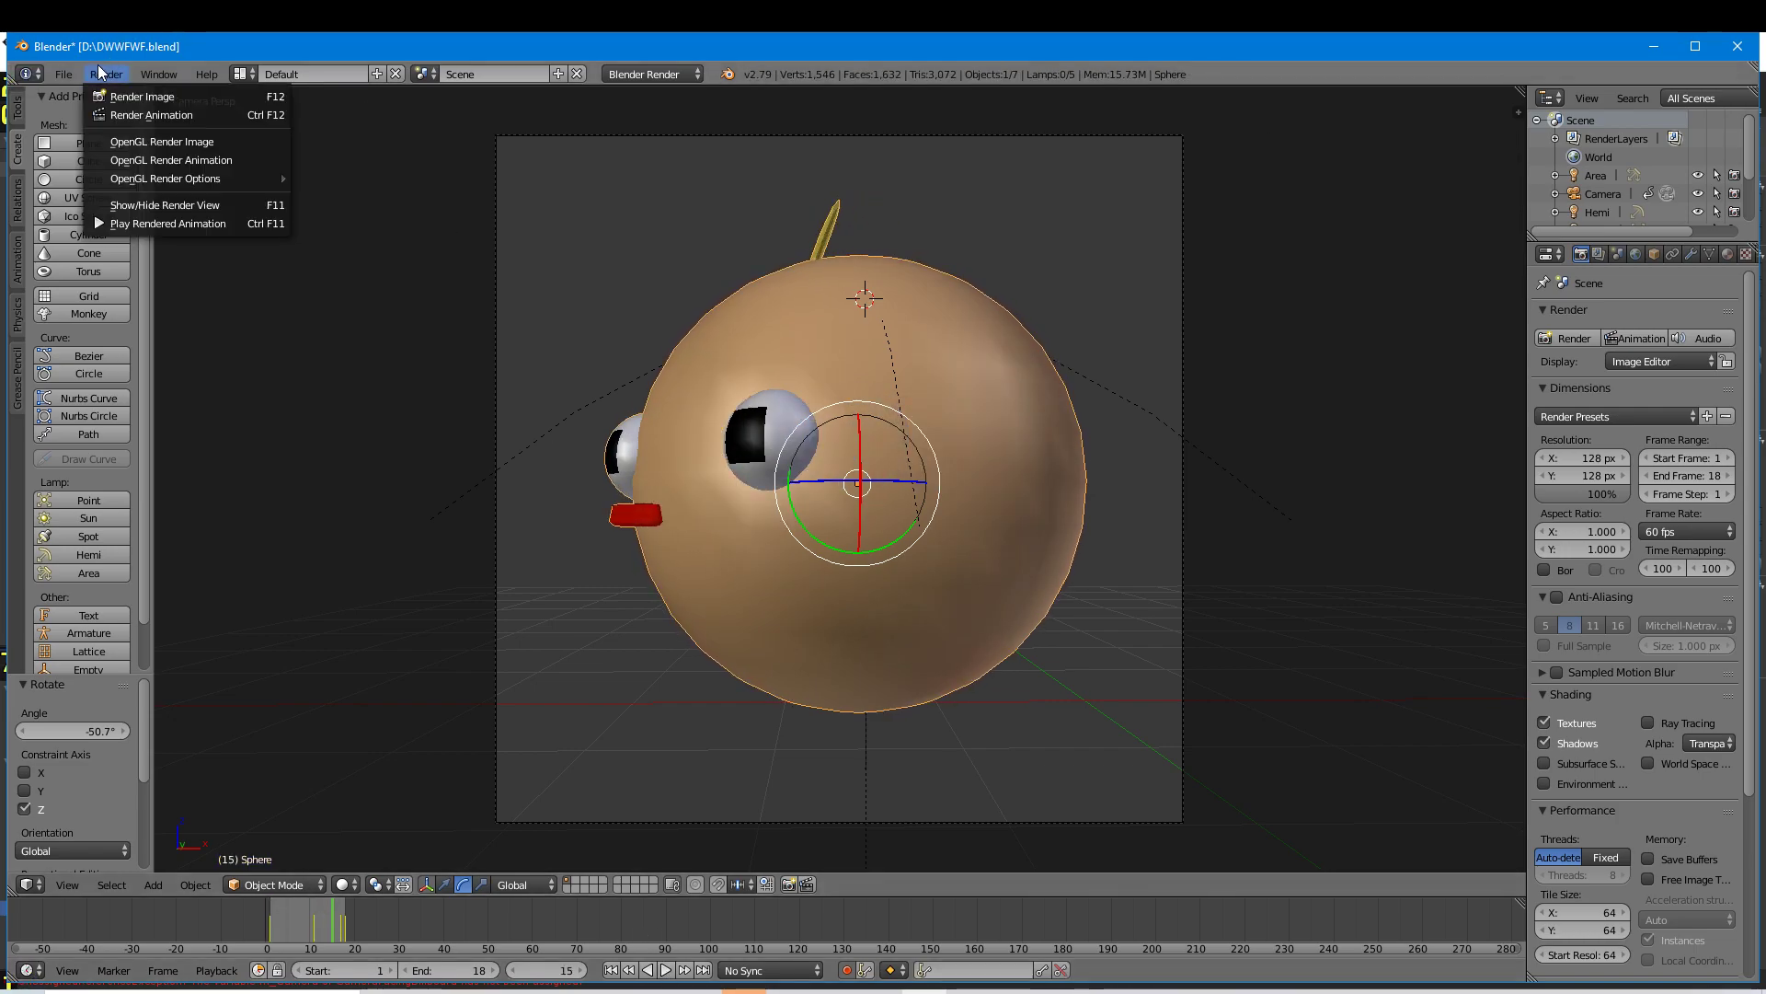
left_click(148, 116)
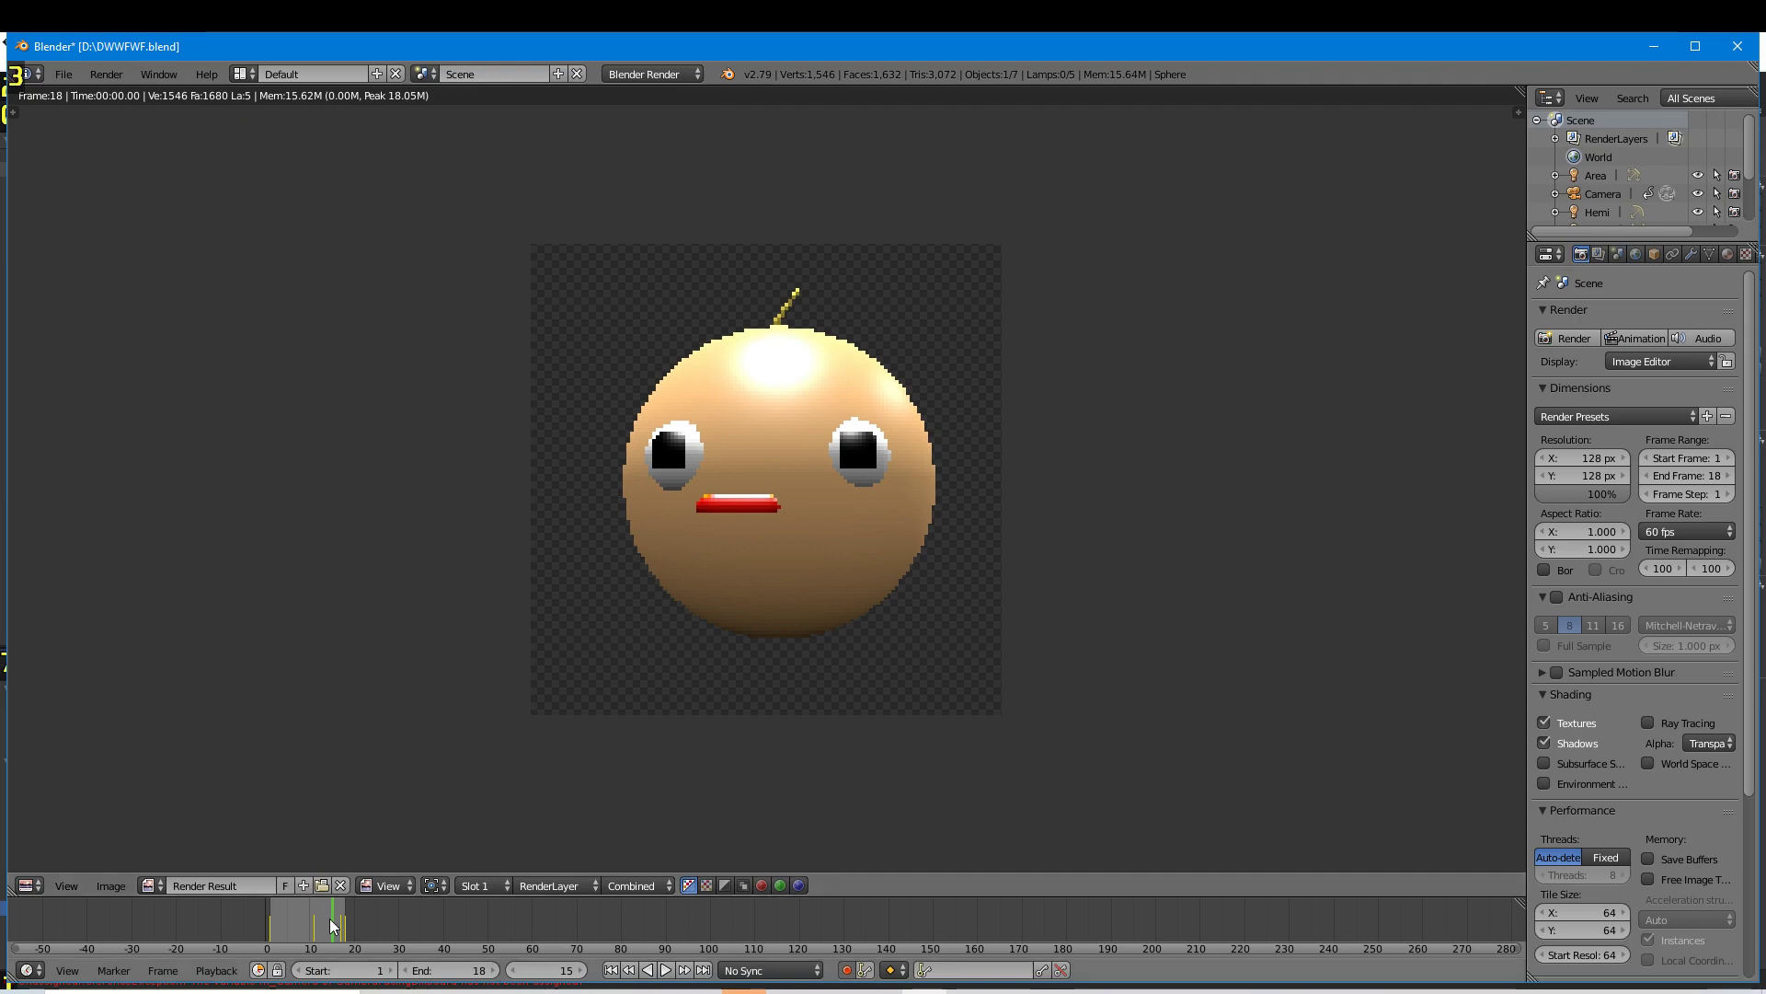
left_click(28, 888)
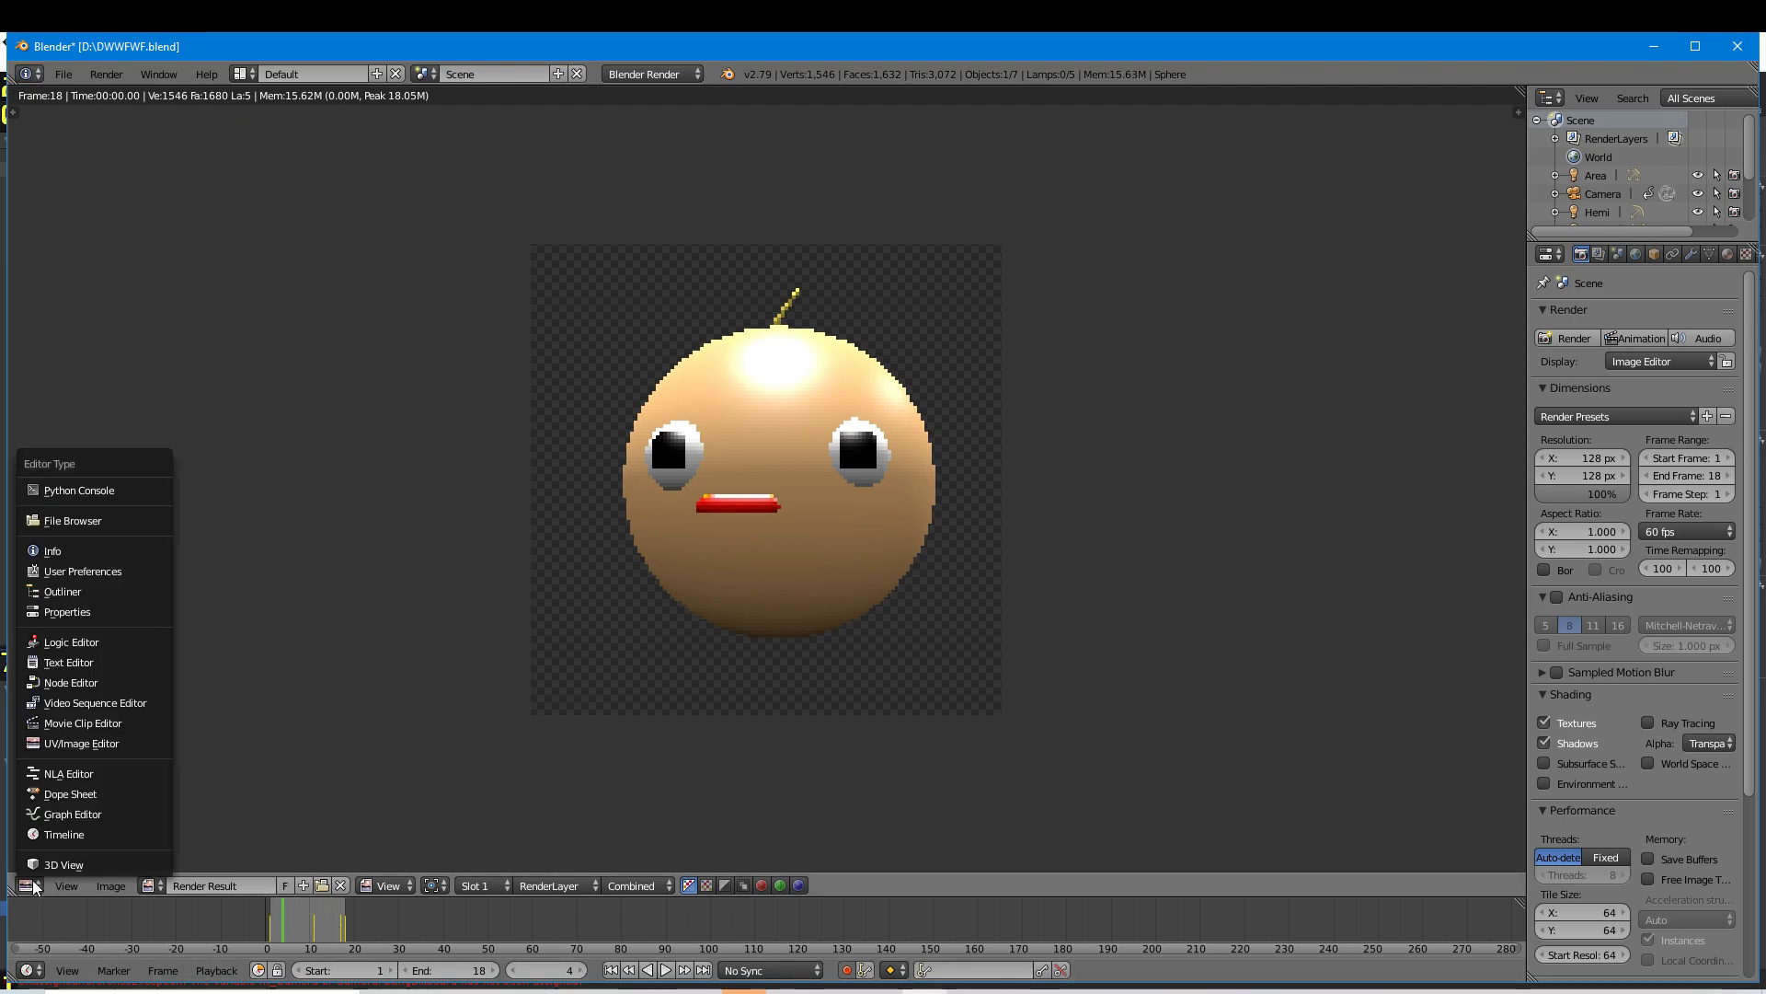
left_click(70, 962)
left_click(105, 73)
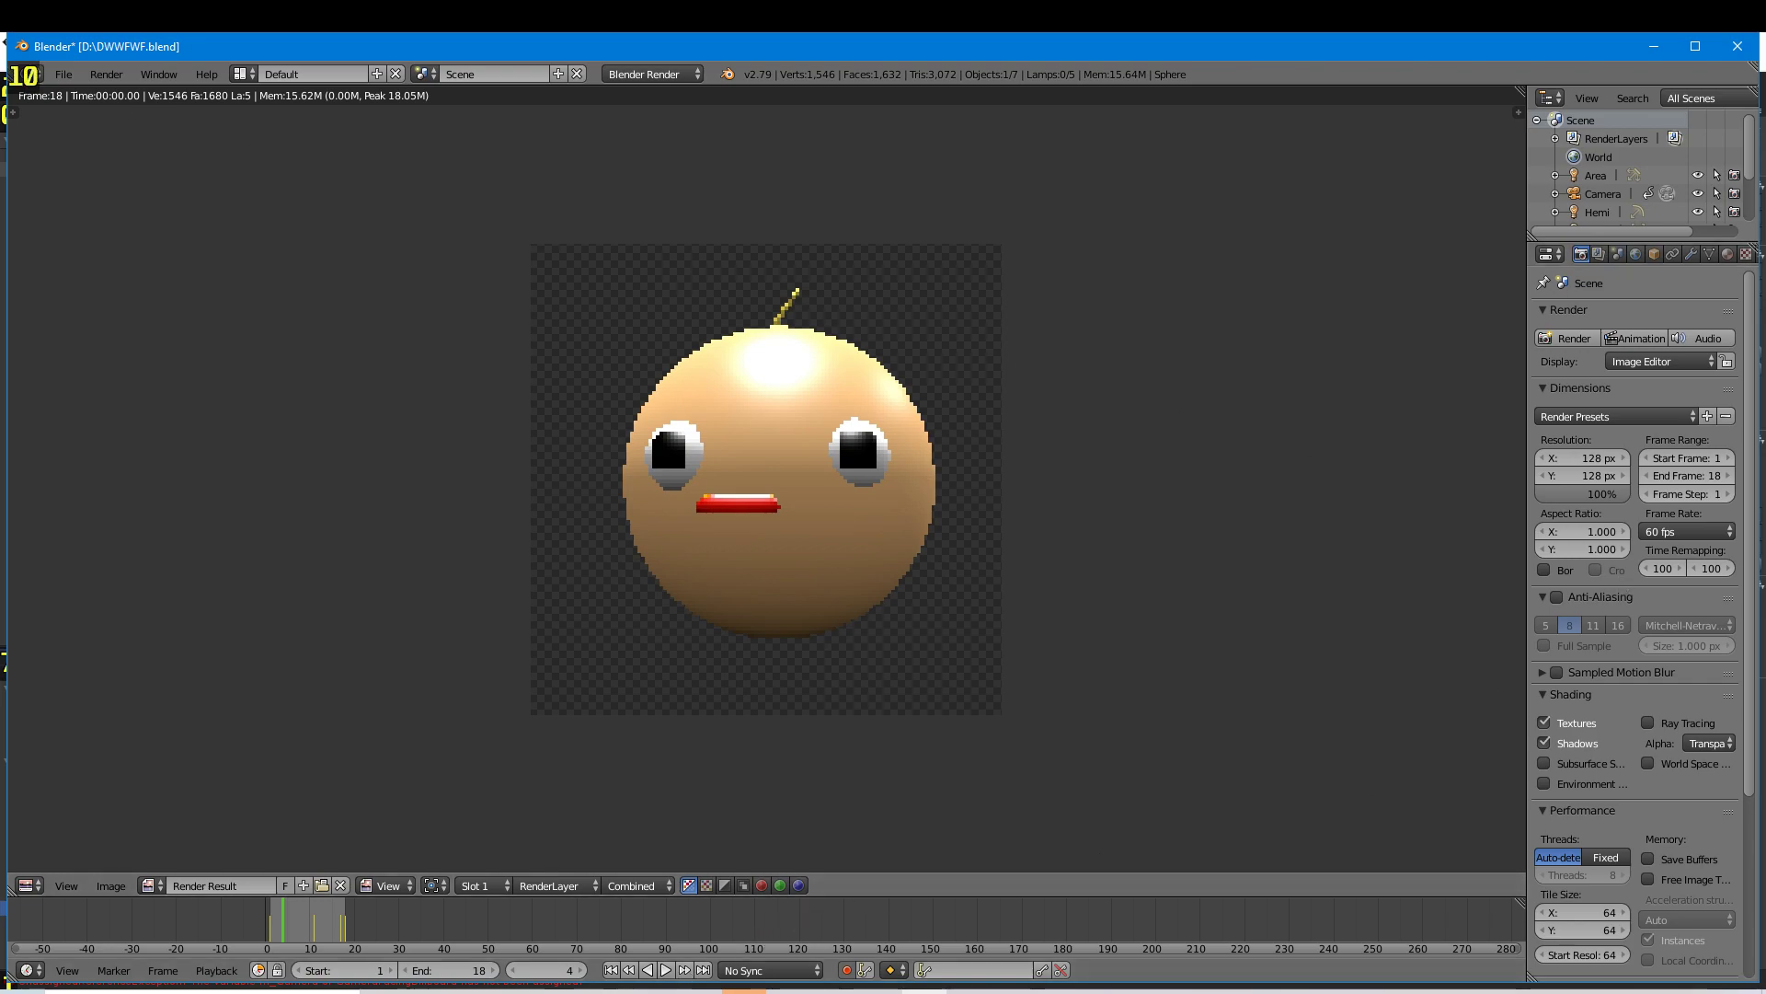
- Show the eighteen Newguy frames as Large icons in the NewGuy Explorer window
left_click(731, 924)
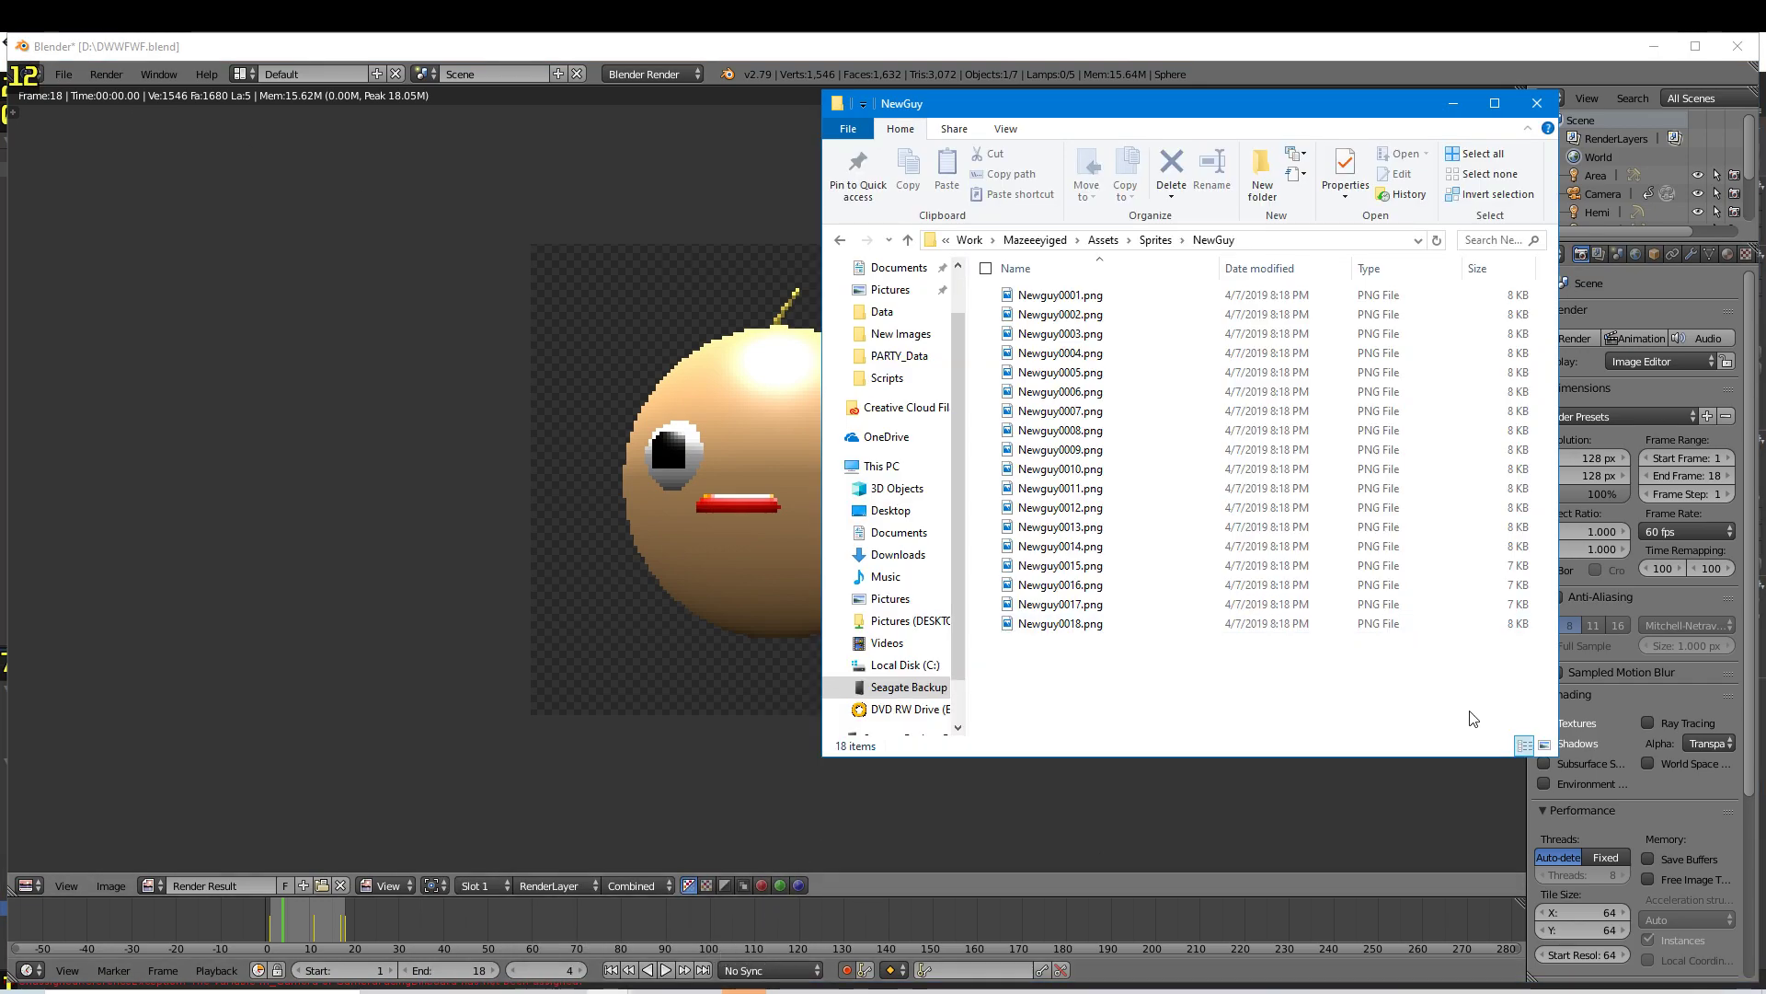
left_click(1545, 746)
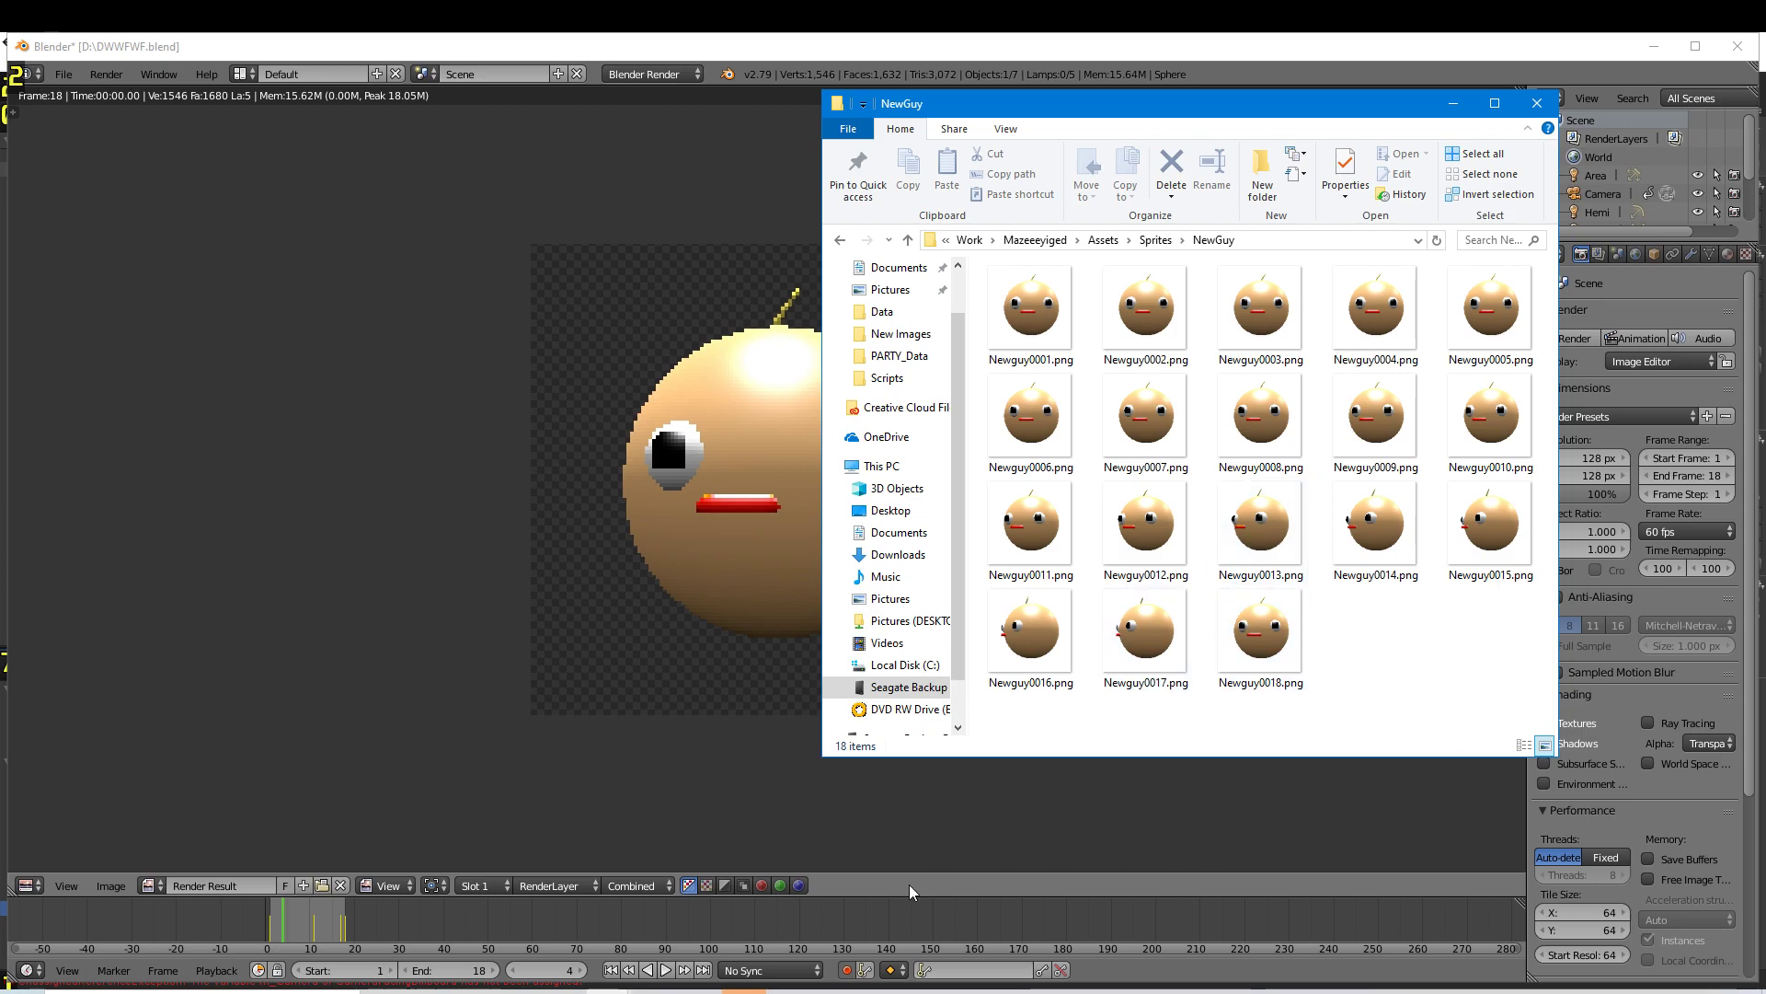
key("alt+Tab")
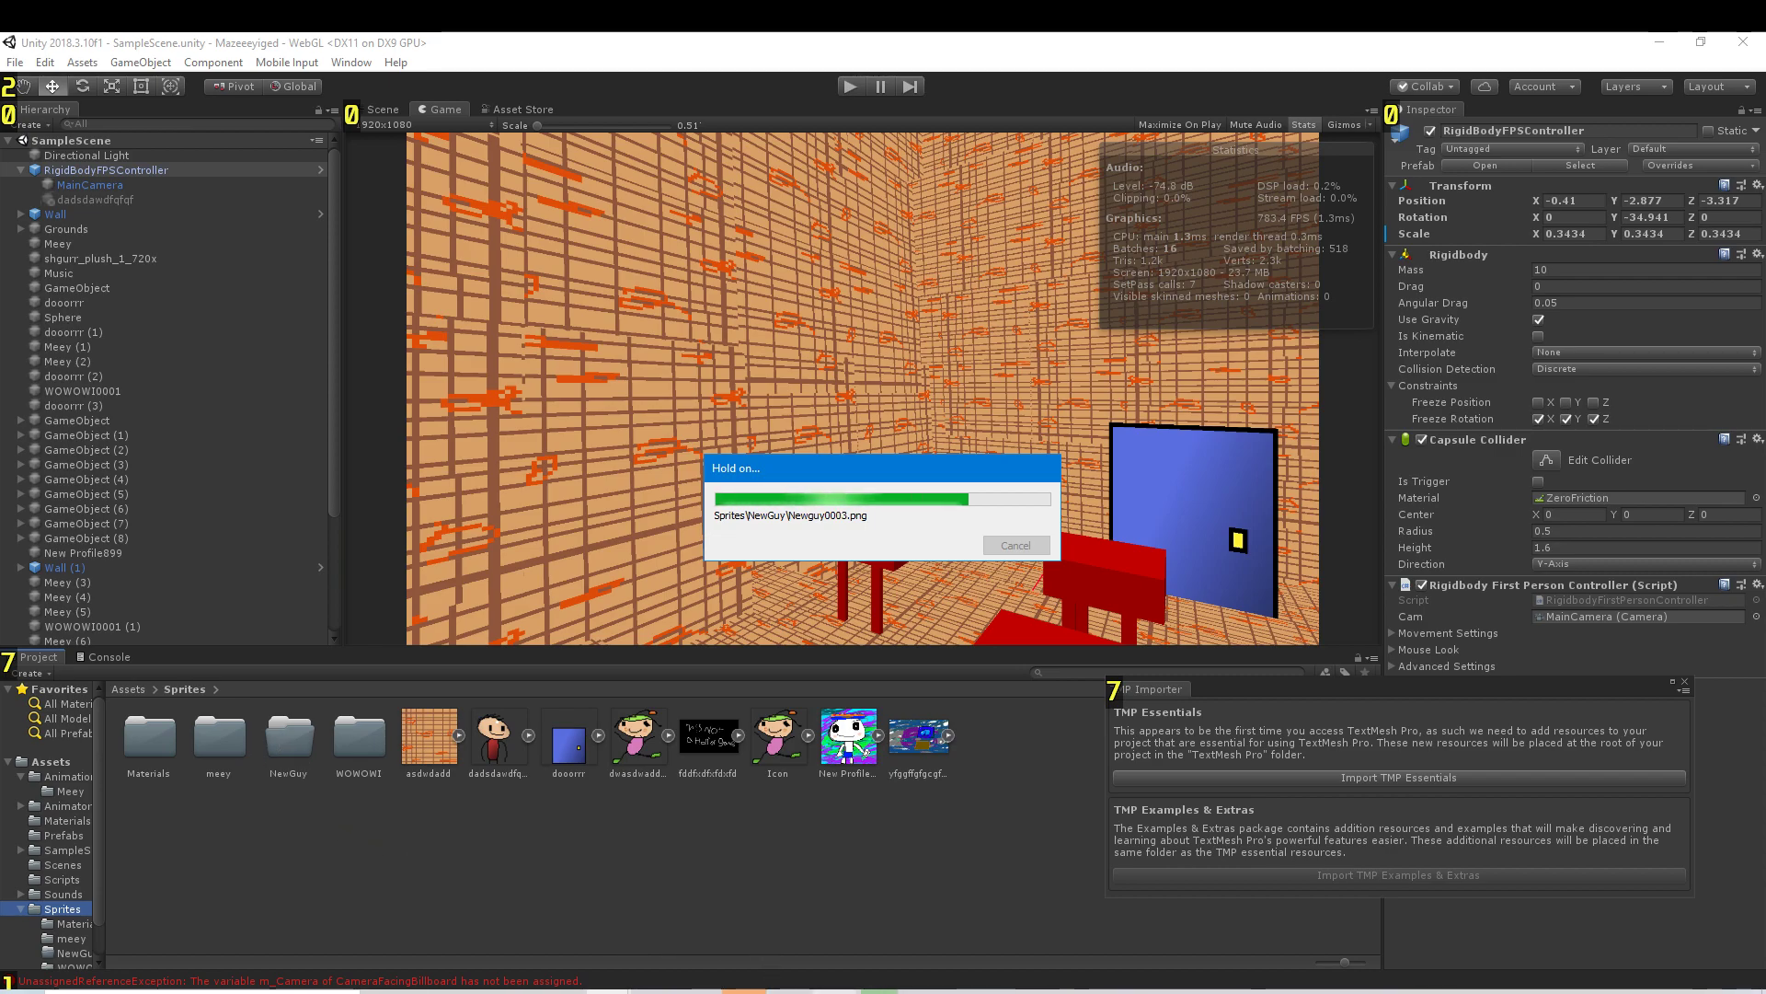
- Bring Unity forward in the Scene view and close the floating Scene window
key("alt+Tab")
left_click(461, 493)
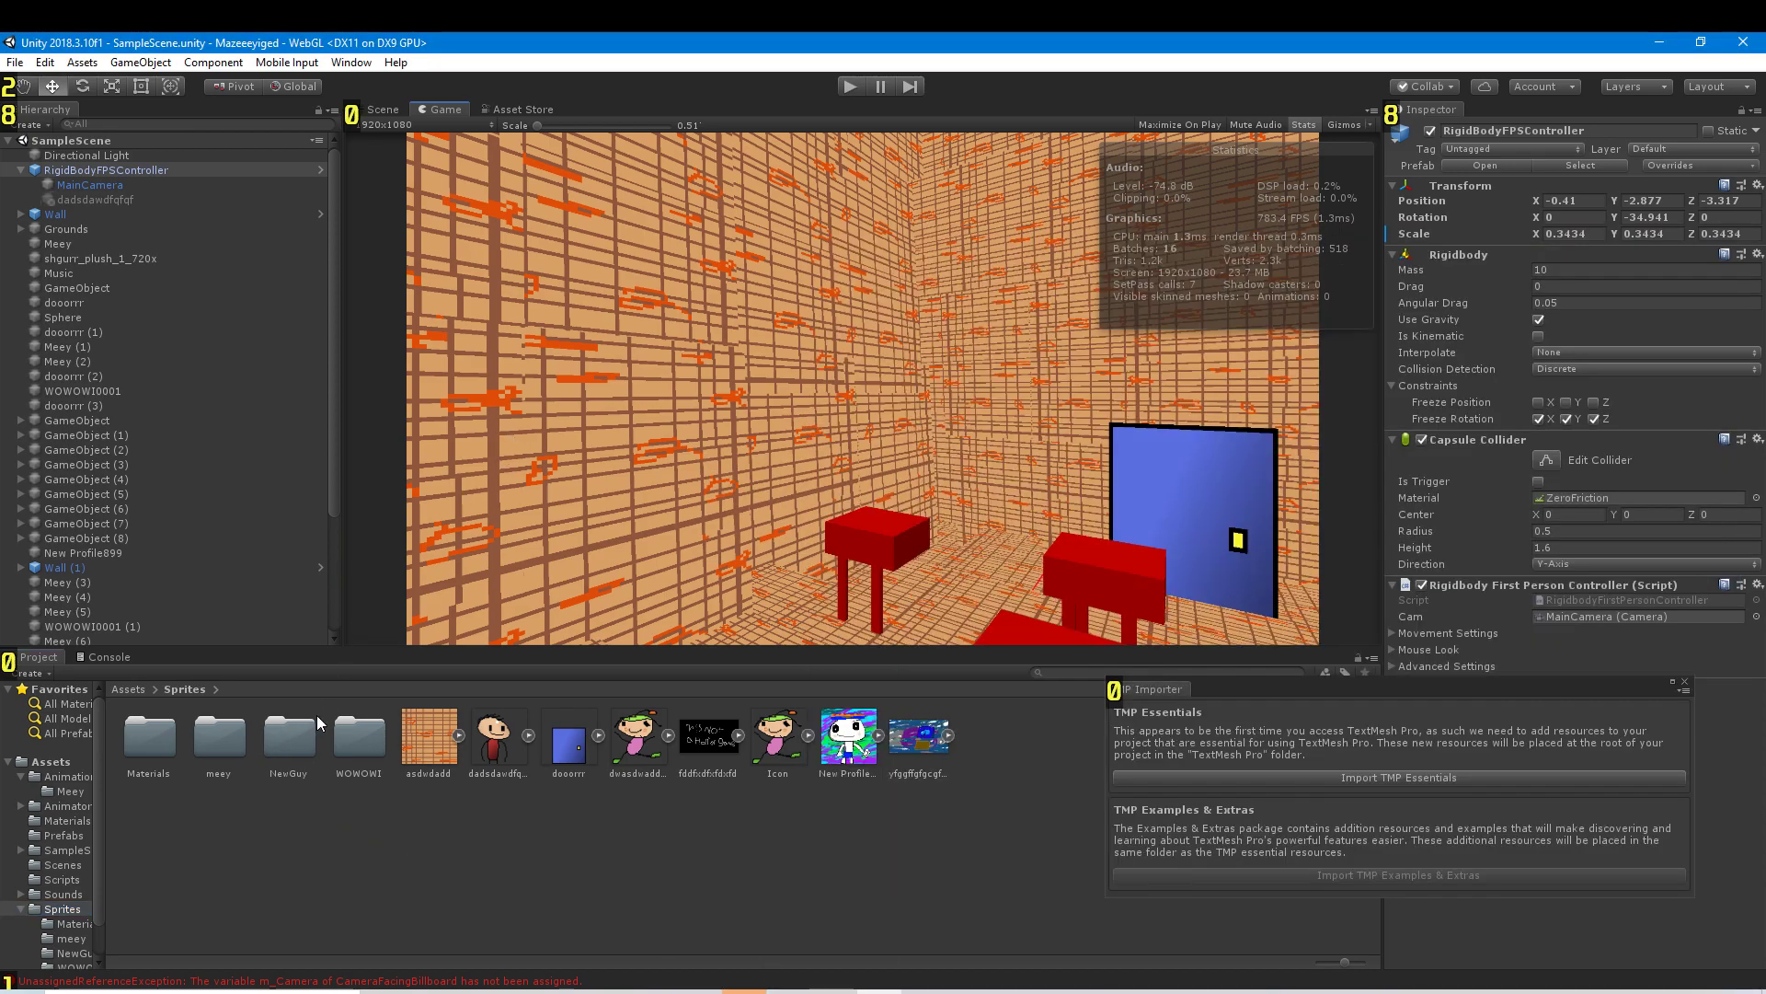
left_click(382, 110)
mouse_move(591, 284)
left_mouse_down("alt")
mouse_move(544, 307)
mouse_move(469, 299)
mouse_move(639, 336)
mouse_move(412, 80)
mouse_move(698, 436)
left_mouse_up("alt")
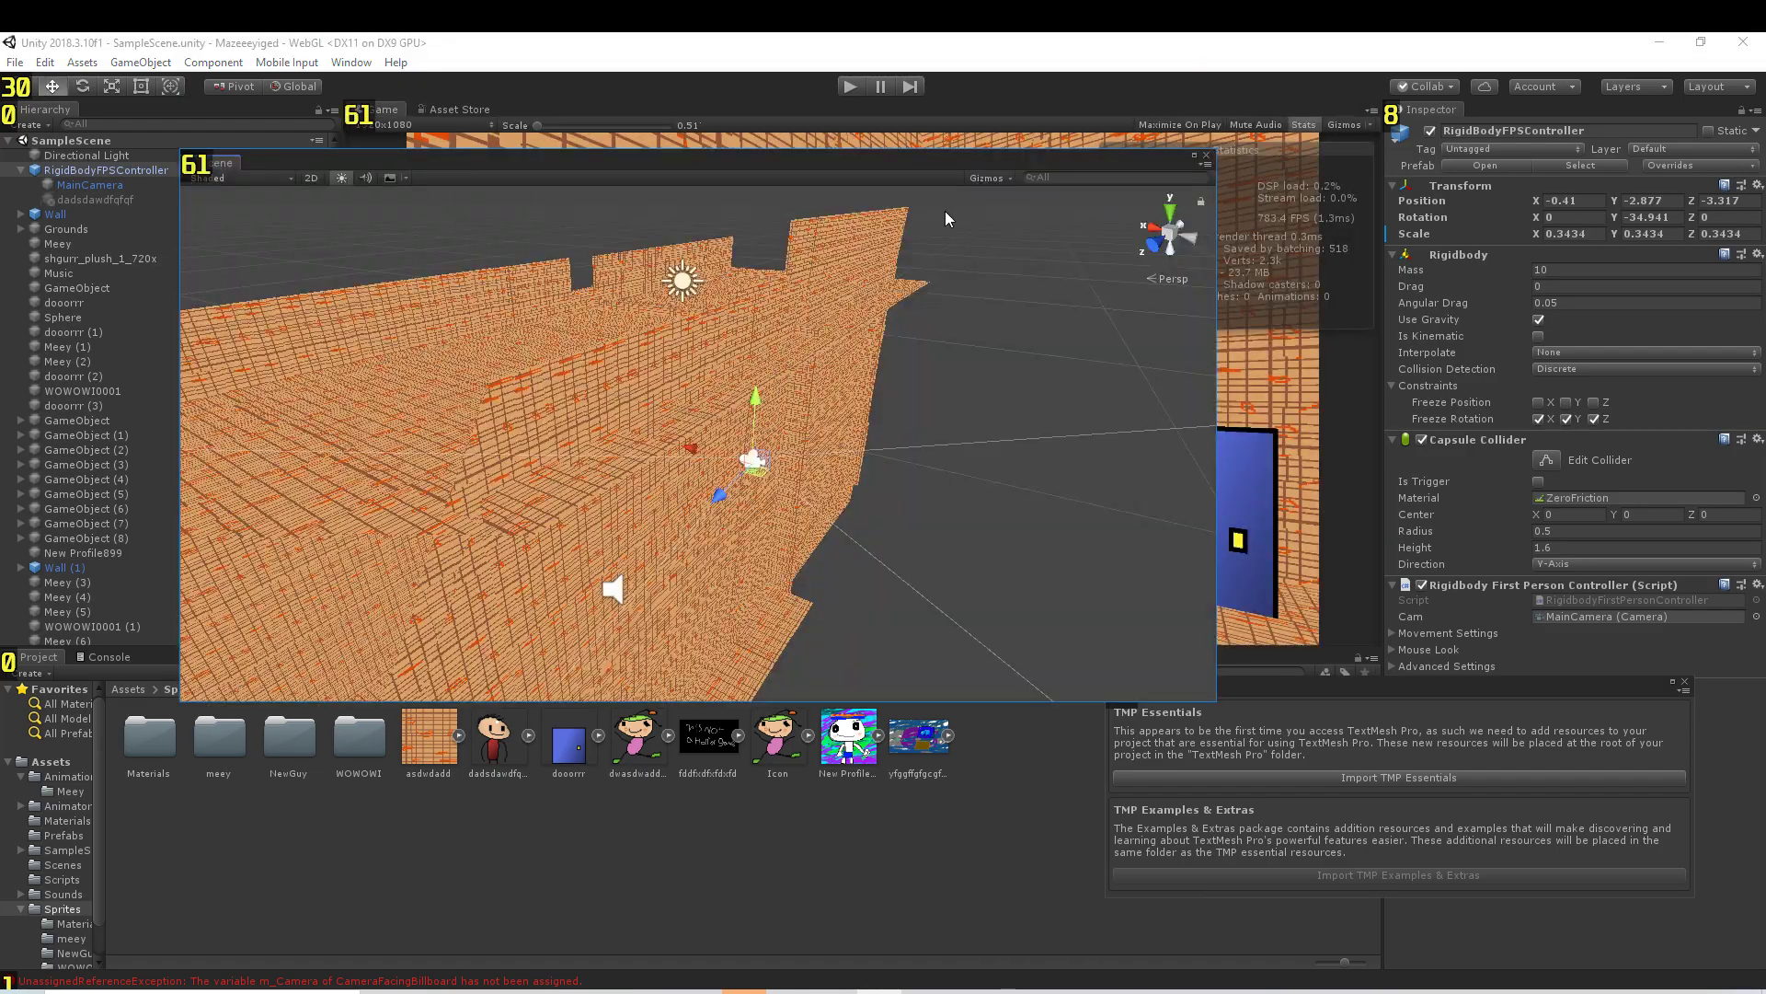
left_click(1209, 156)
- Reopen and dock the Scene view, fly into the room, and open WOWOWI
left_click(352, 61)
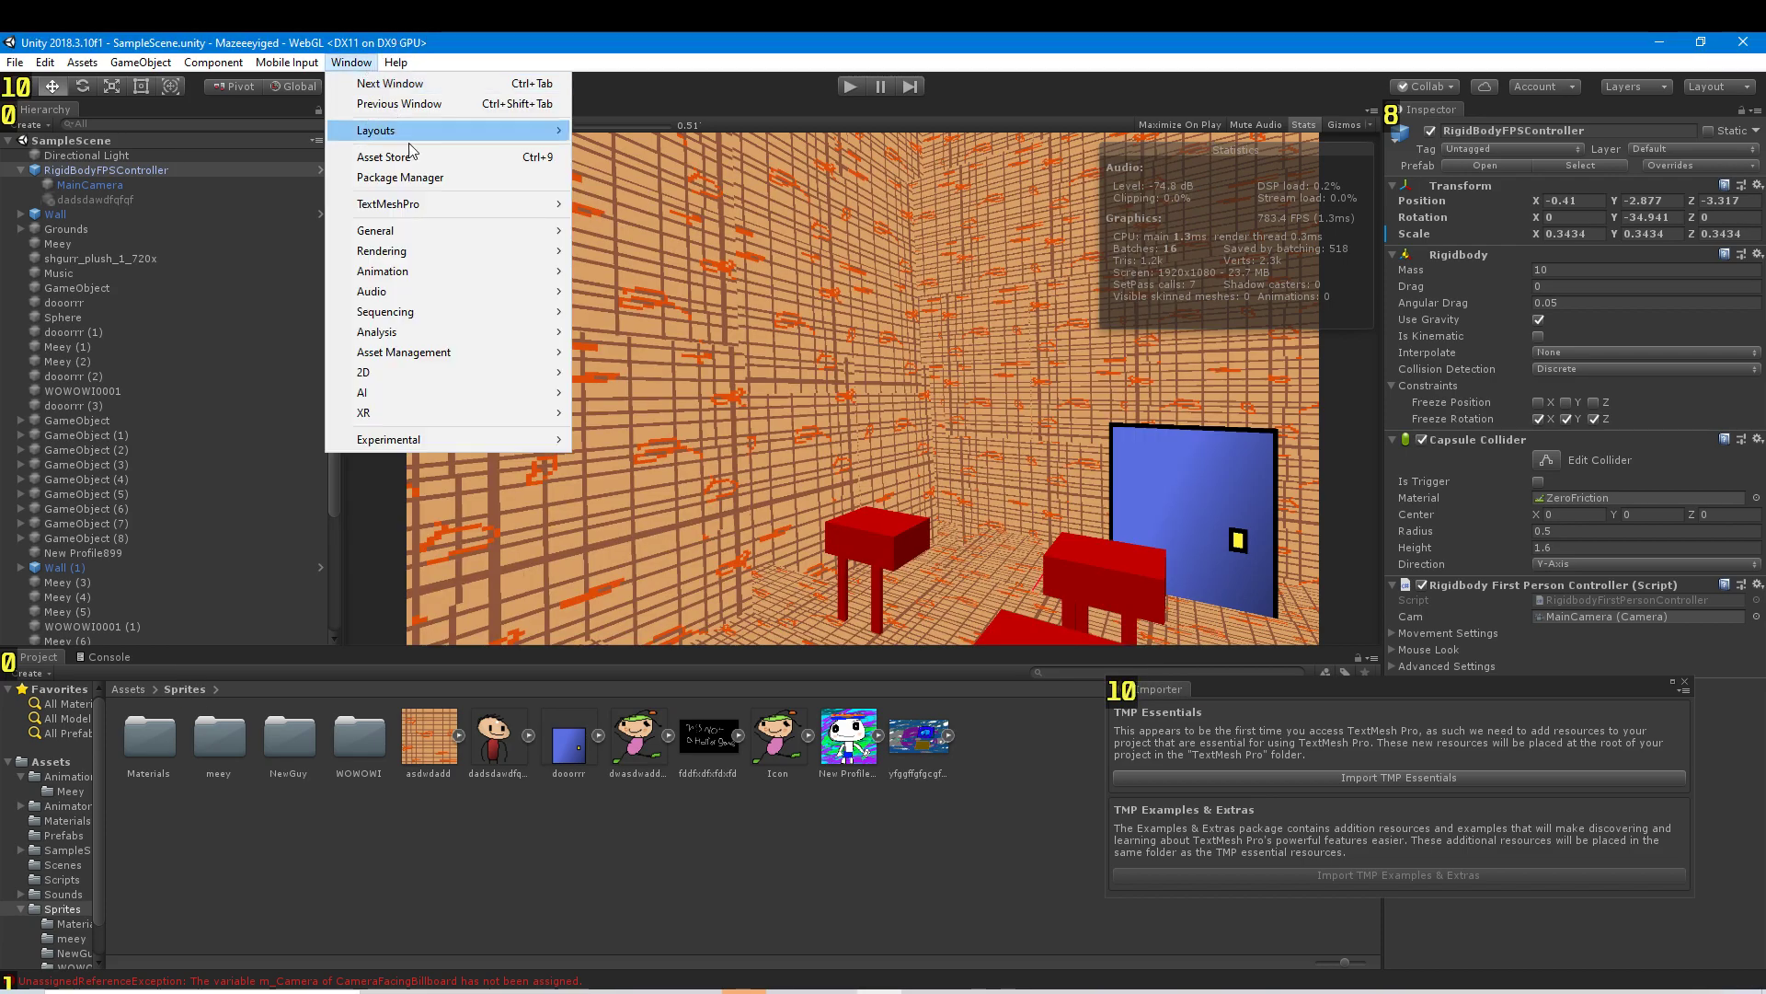
left_click(659, 235)
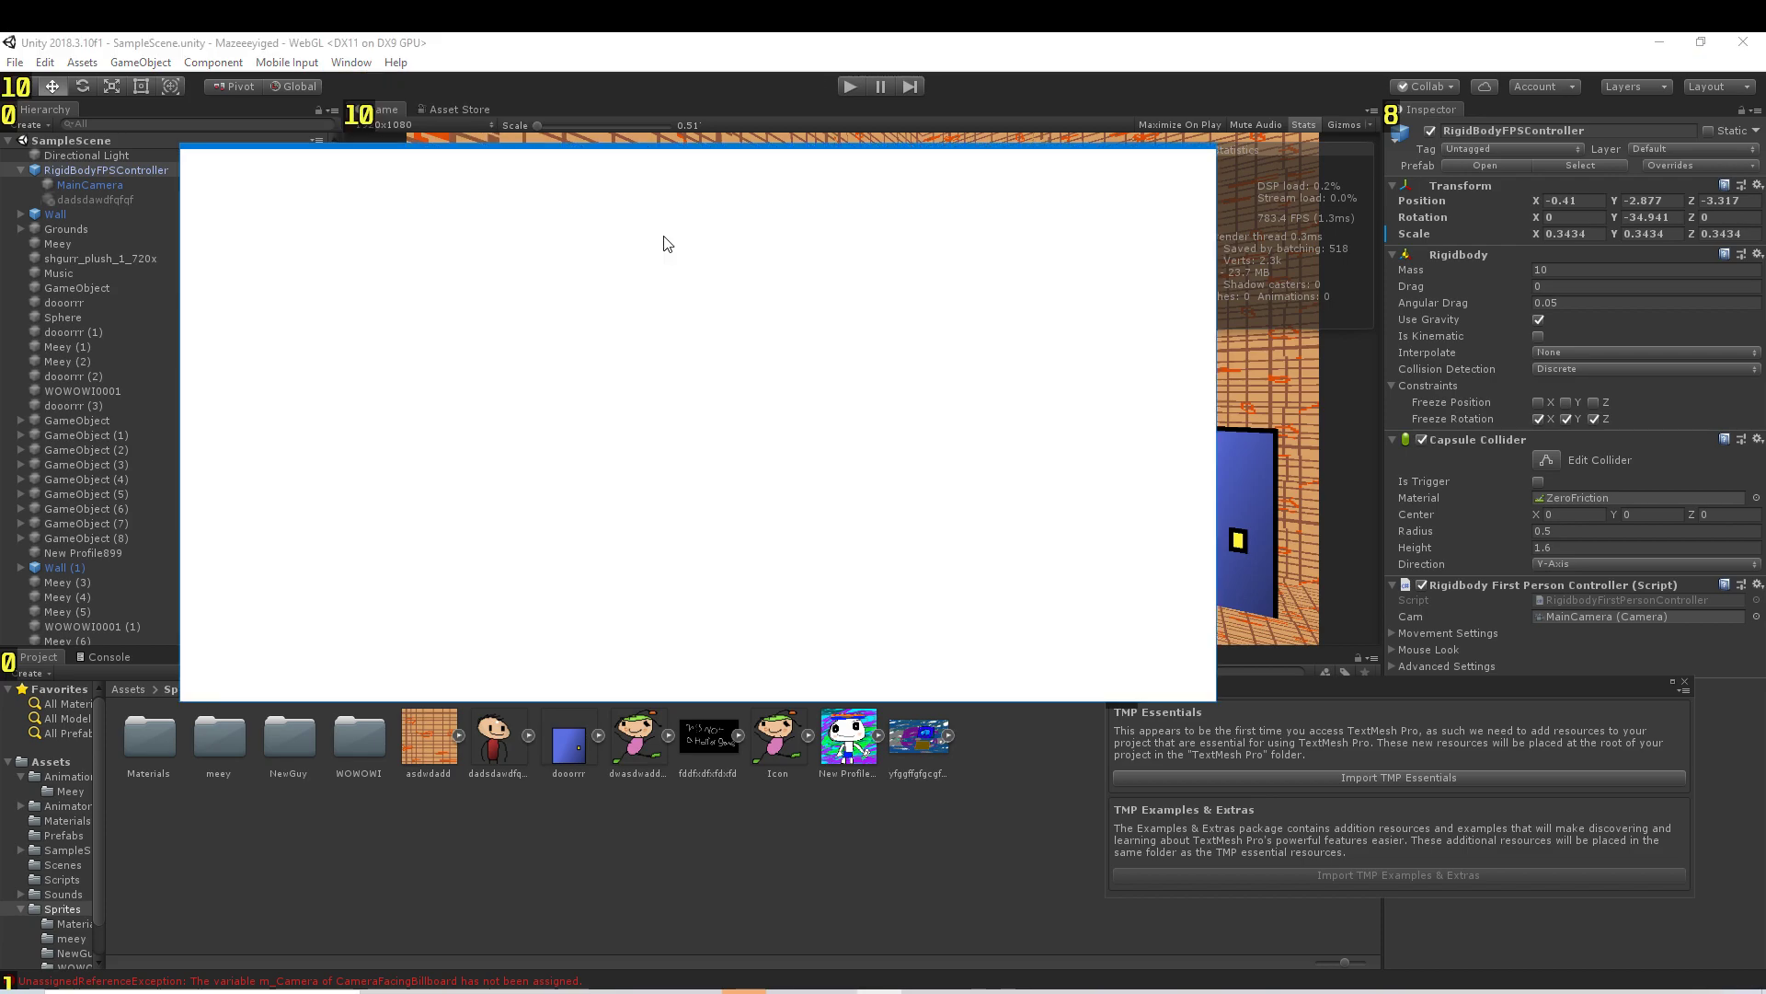
left_click_drag(219, 160, 444, 112)
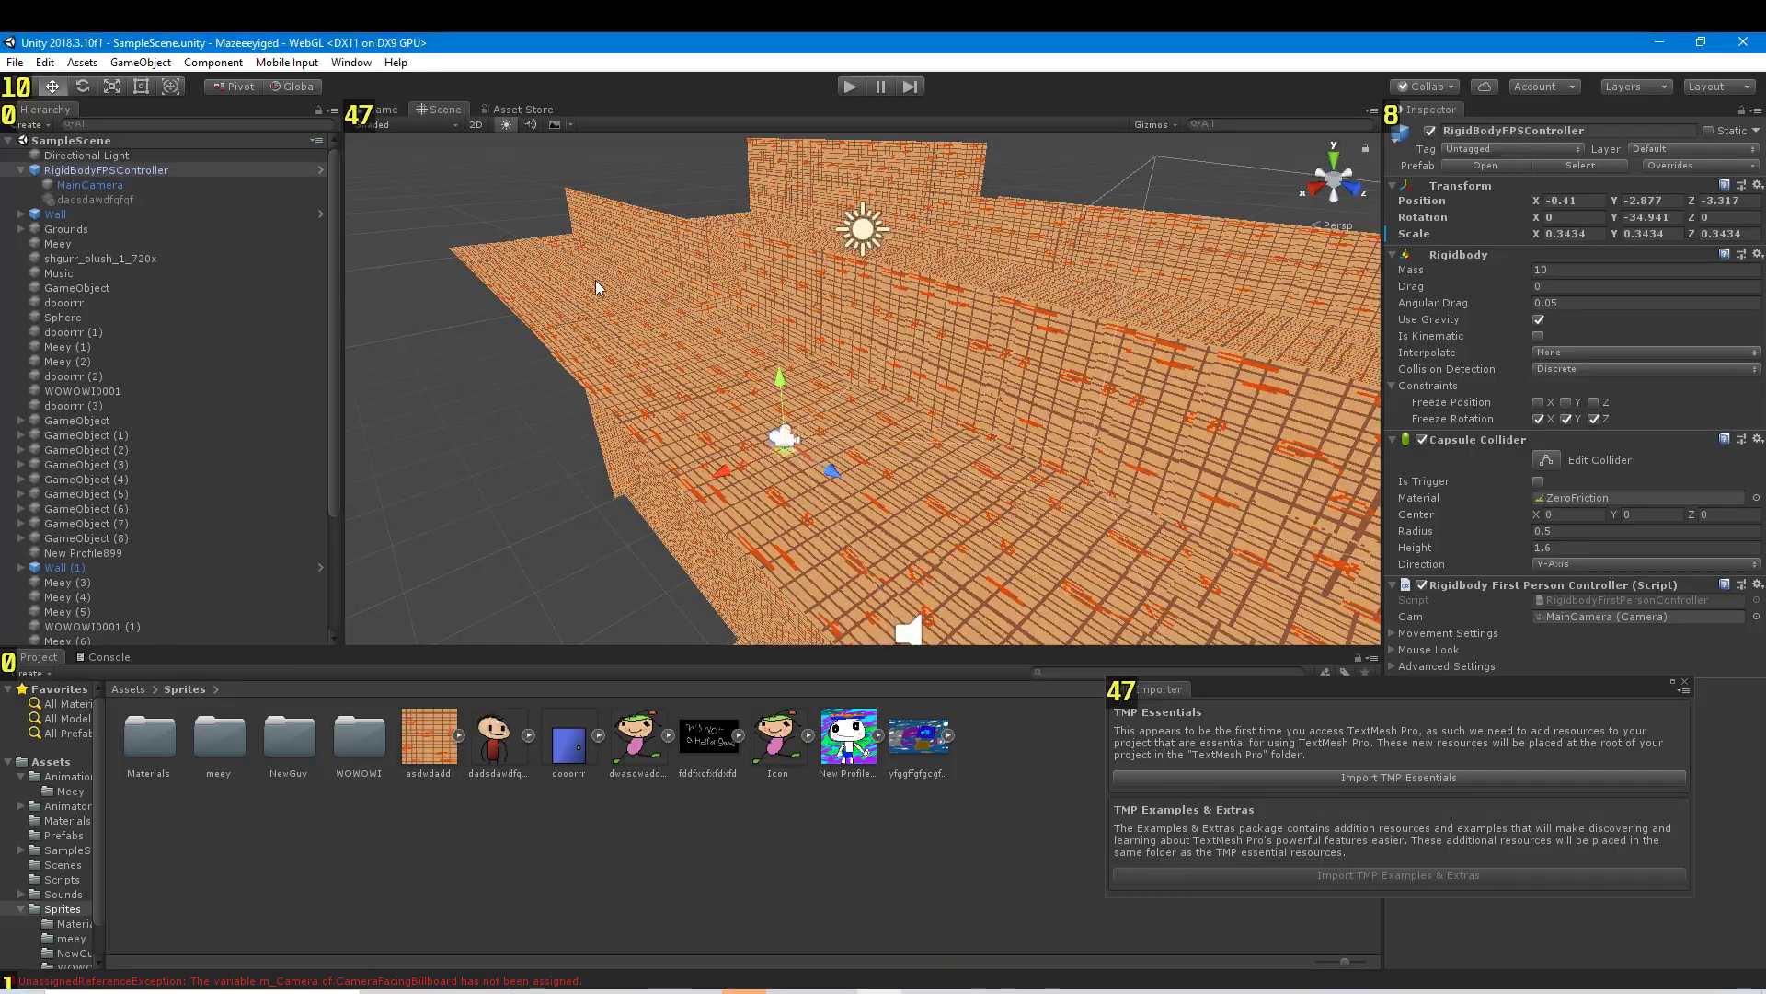
right_click_drag(595, 281, 594, 280)
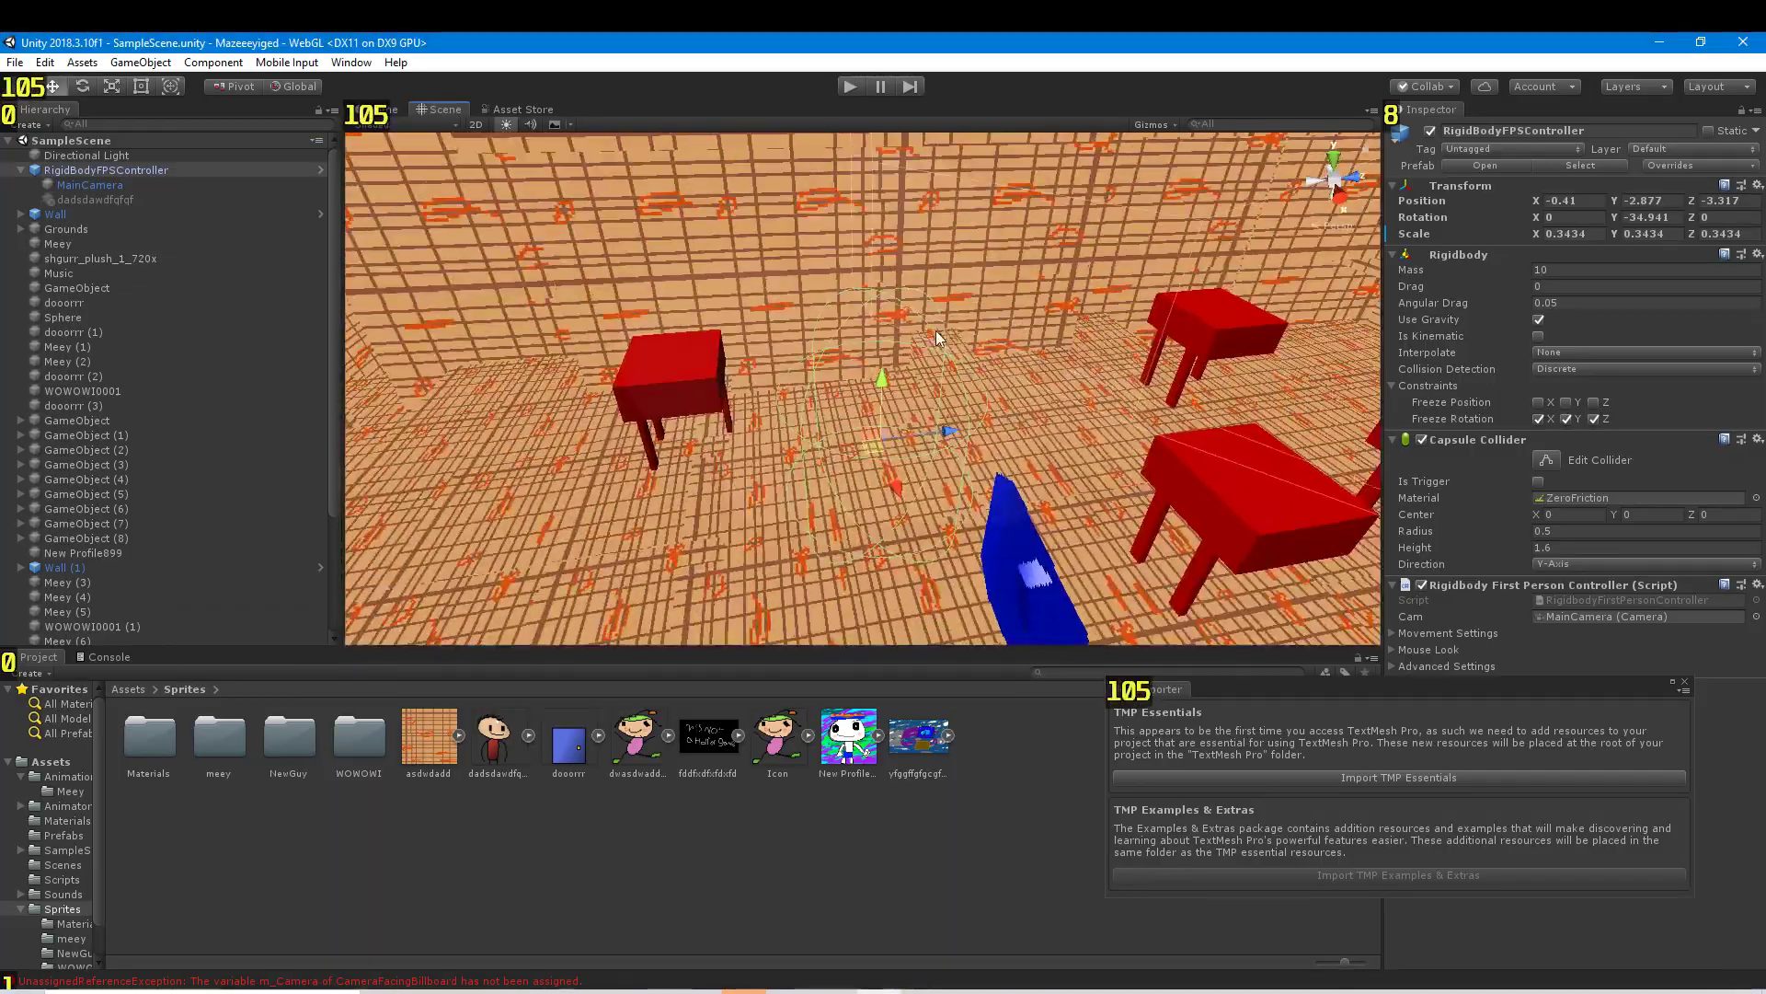
double_click(351, 731)
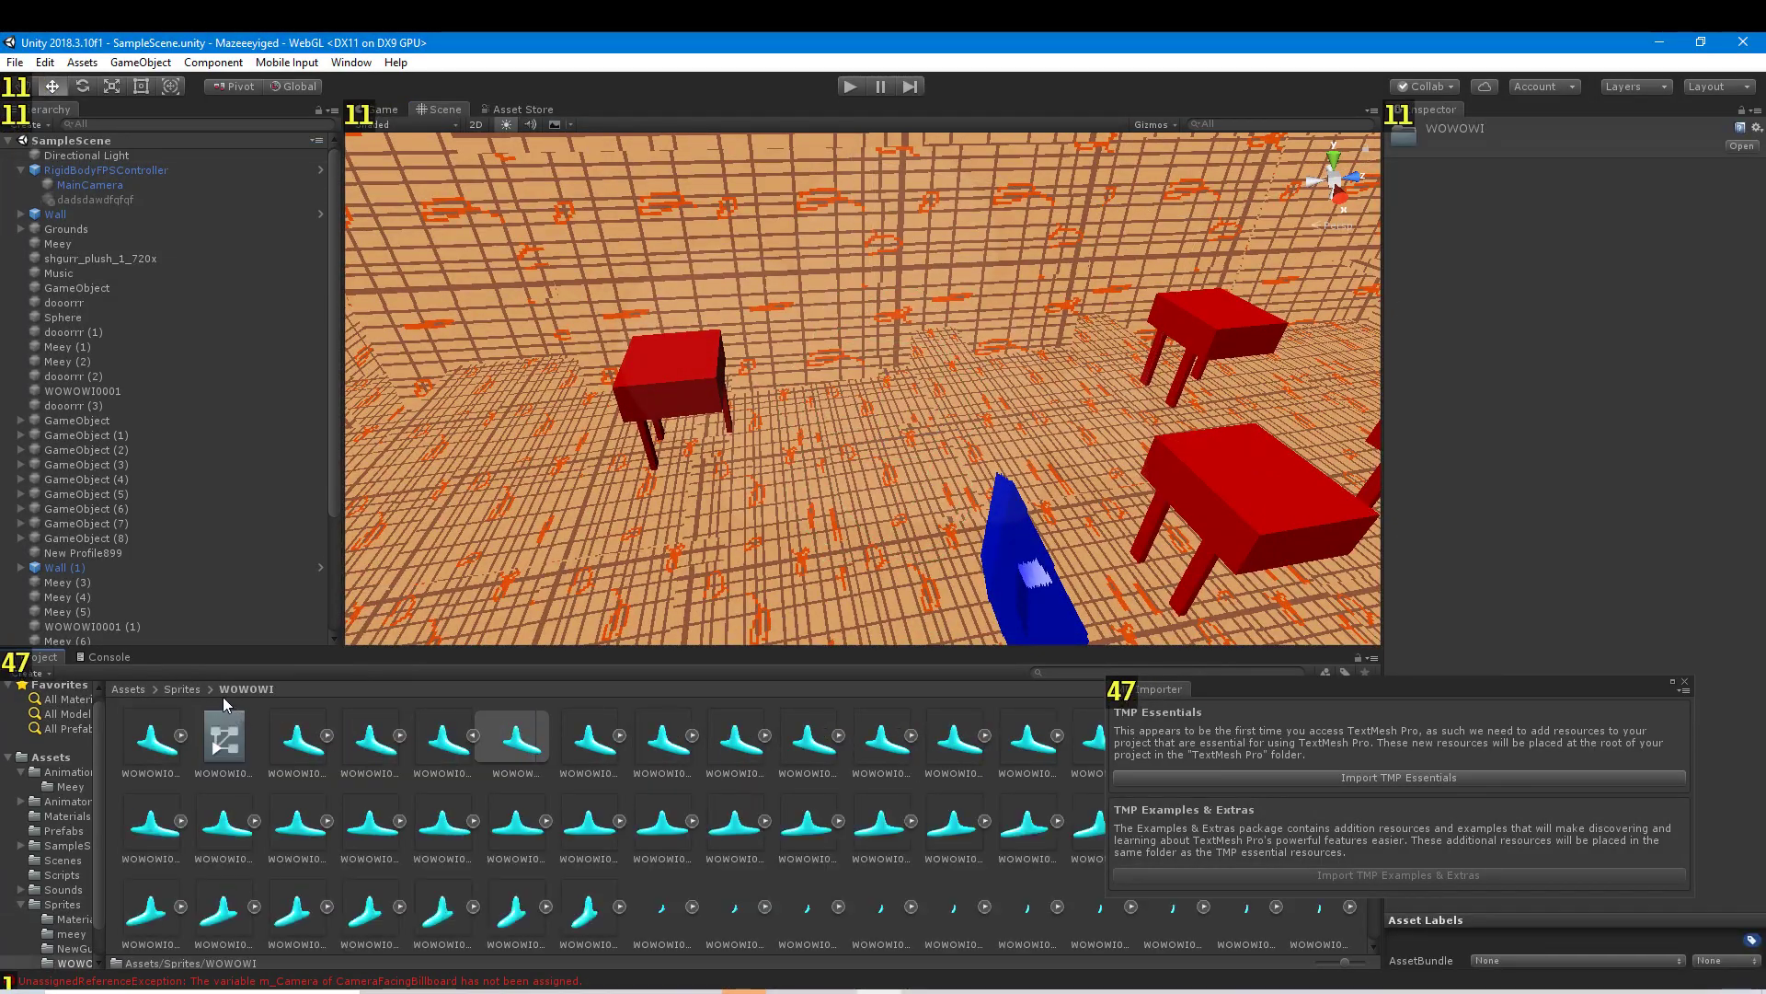
left_click(183, 689)
- Give all 18 Newguy frames RGBA 32 bit format and Point (no filter) filtering, then apply
double_click(289, 756)
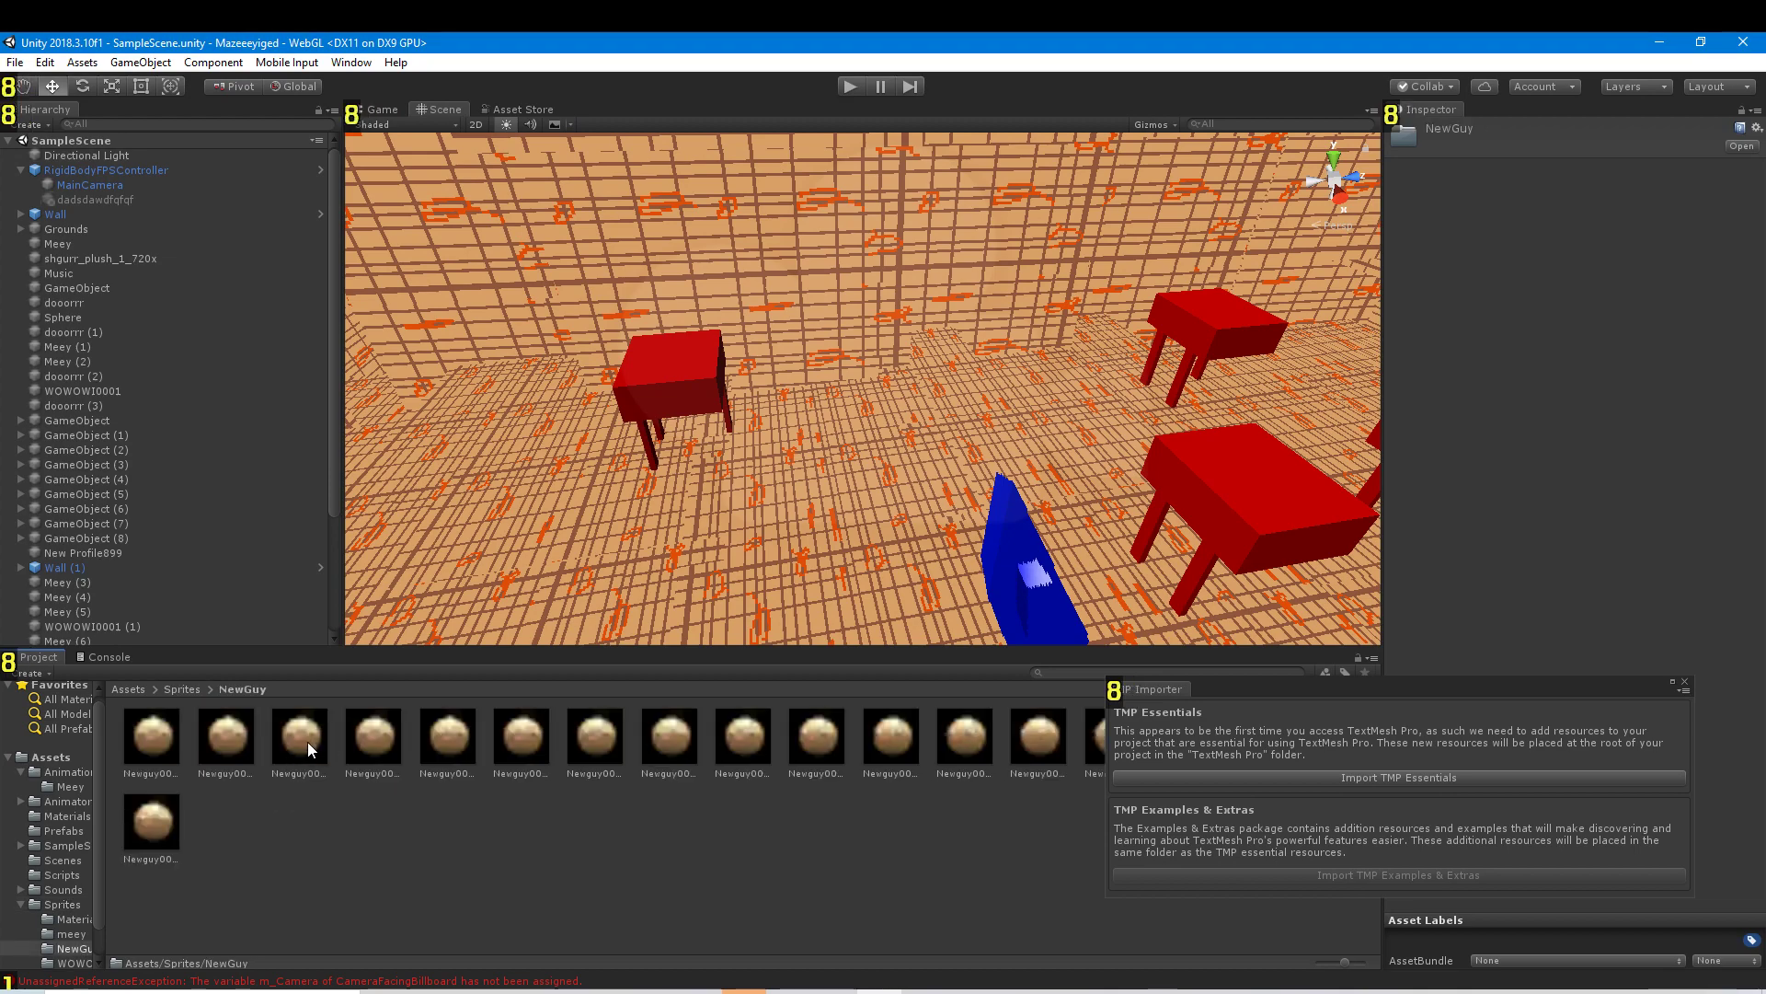
left_click(169, 758)
left_click(157, 827, "shift")
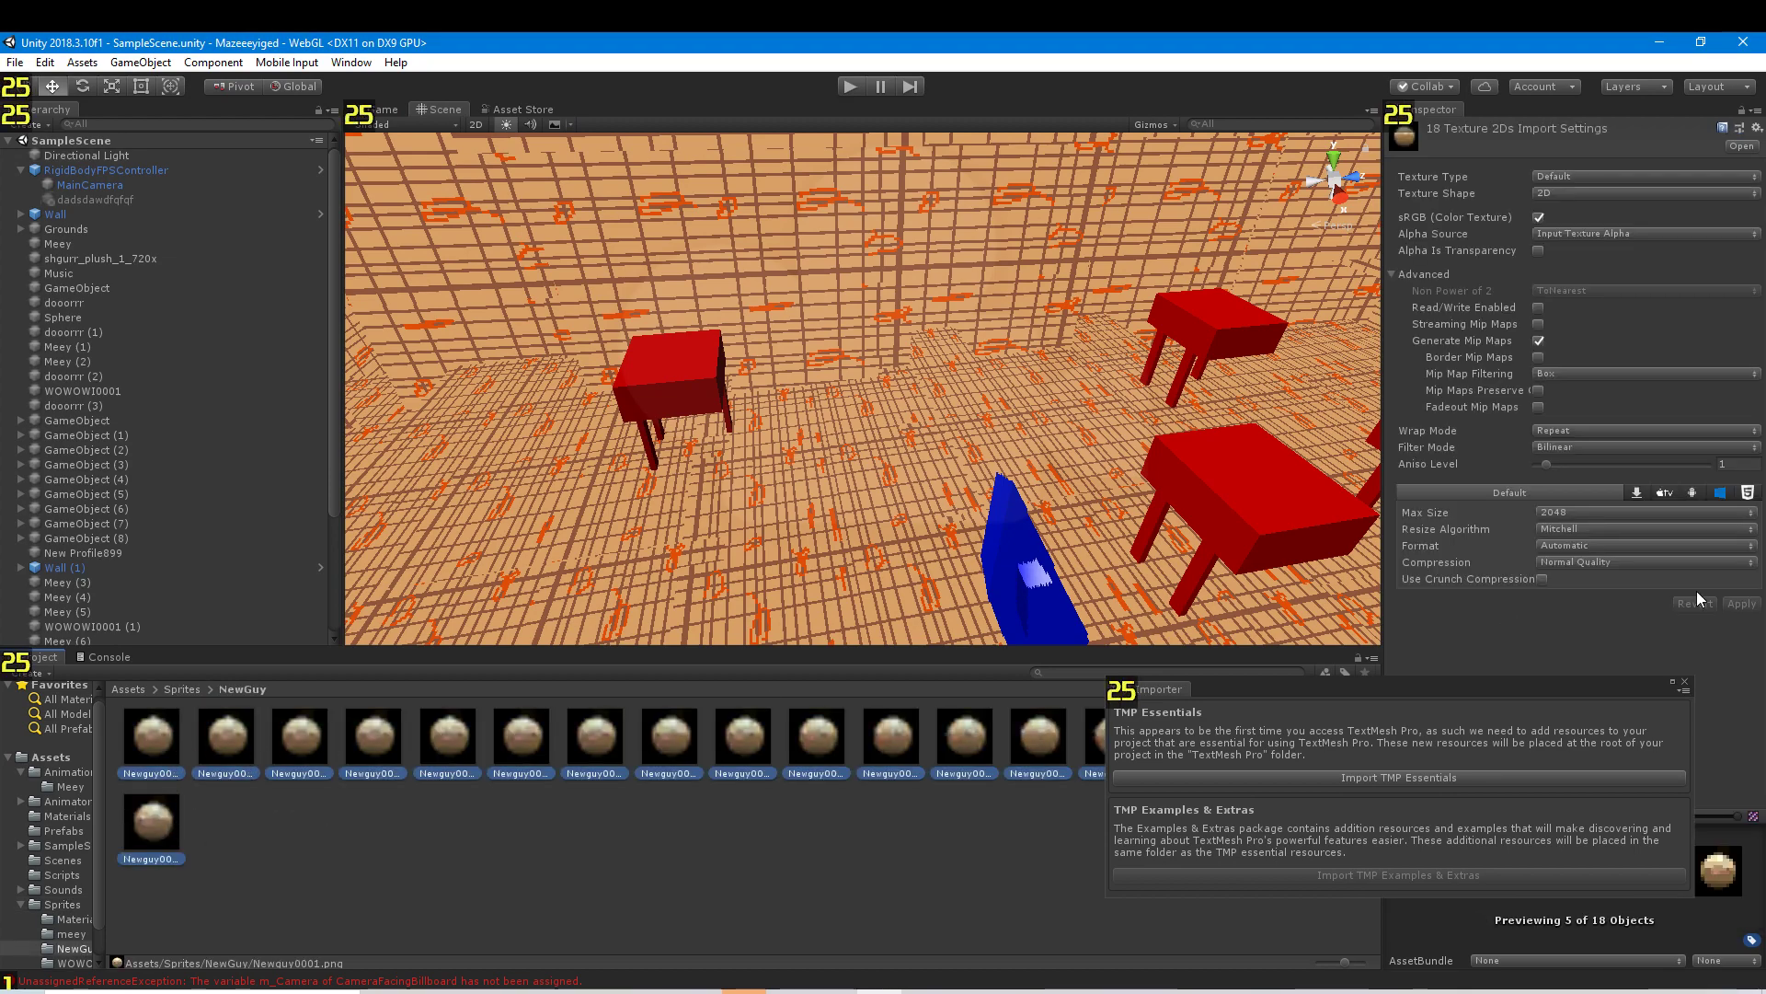
left_click(1587, 512)
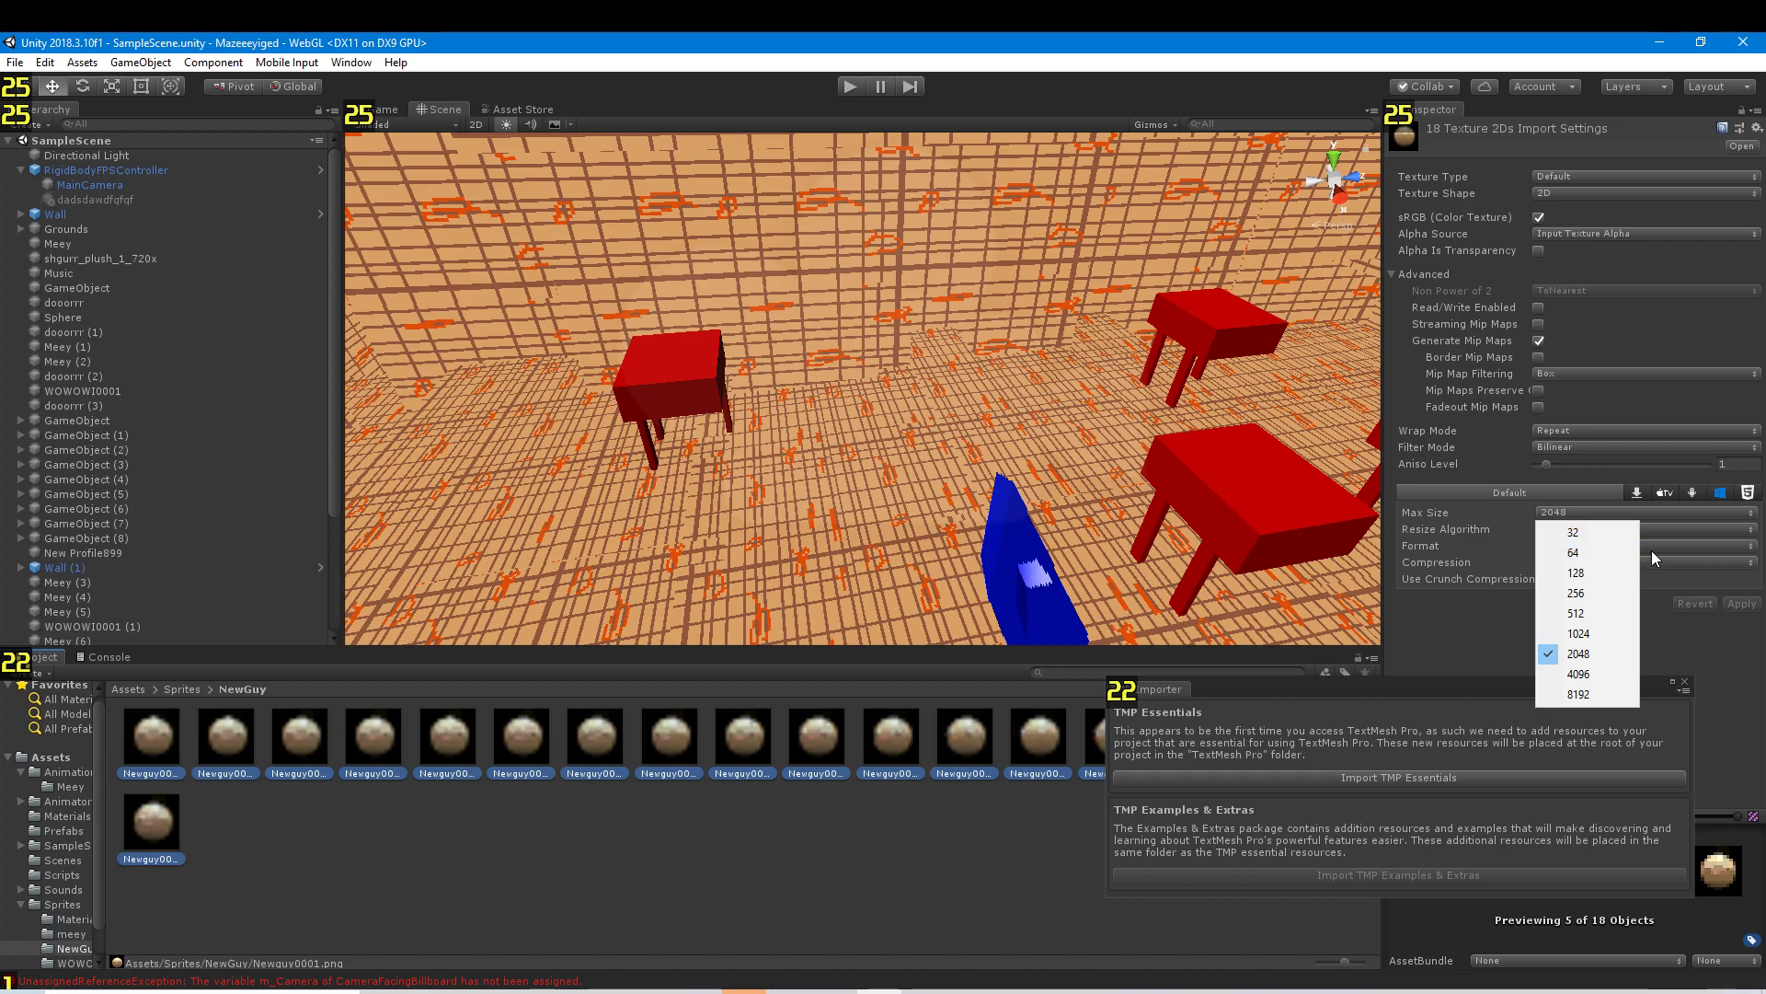
left_click(1651, 554)
left_click(1604, 585)
left_click(1583, 546)
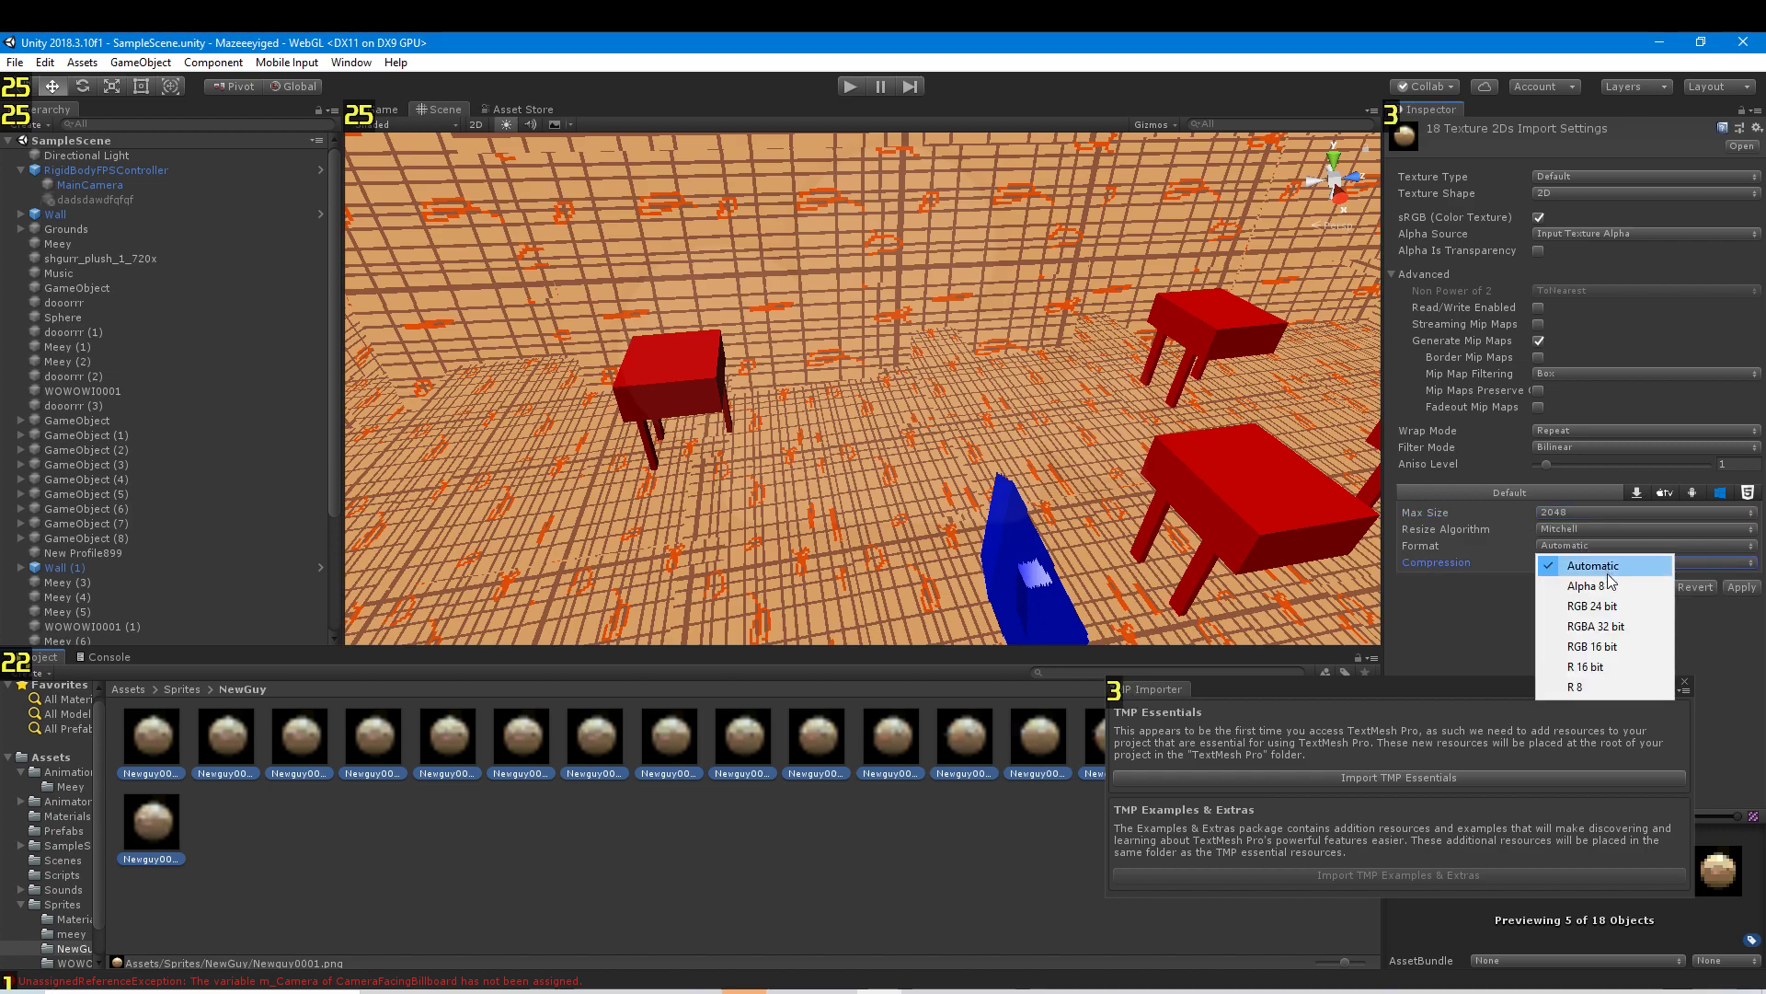
left_click(1627, 625)
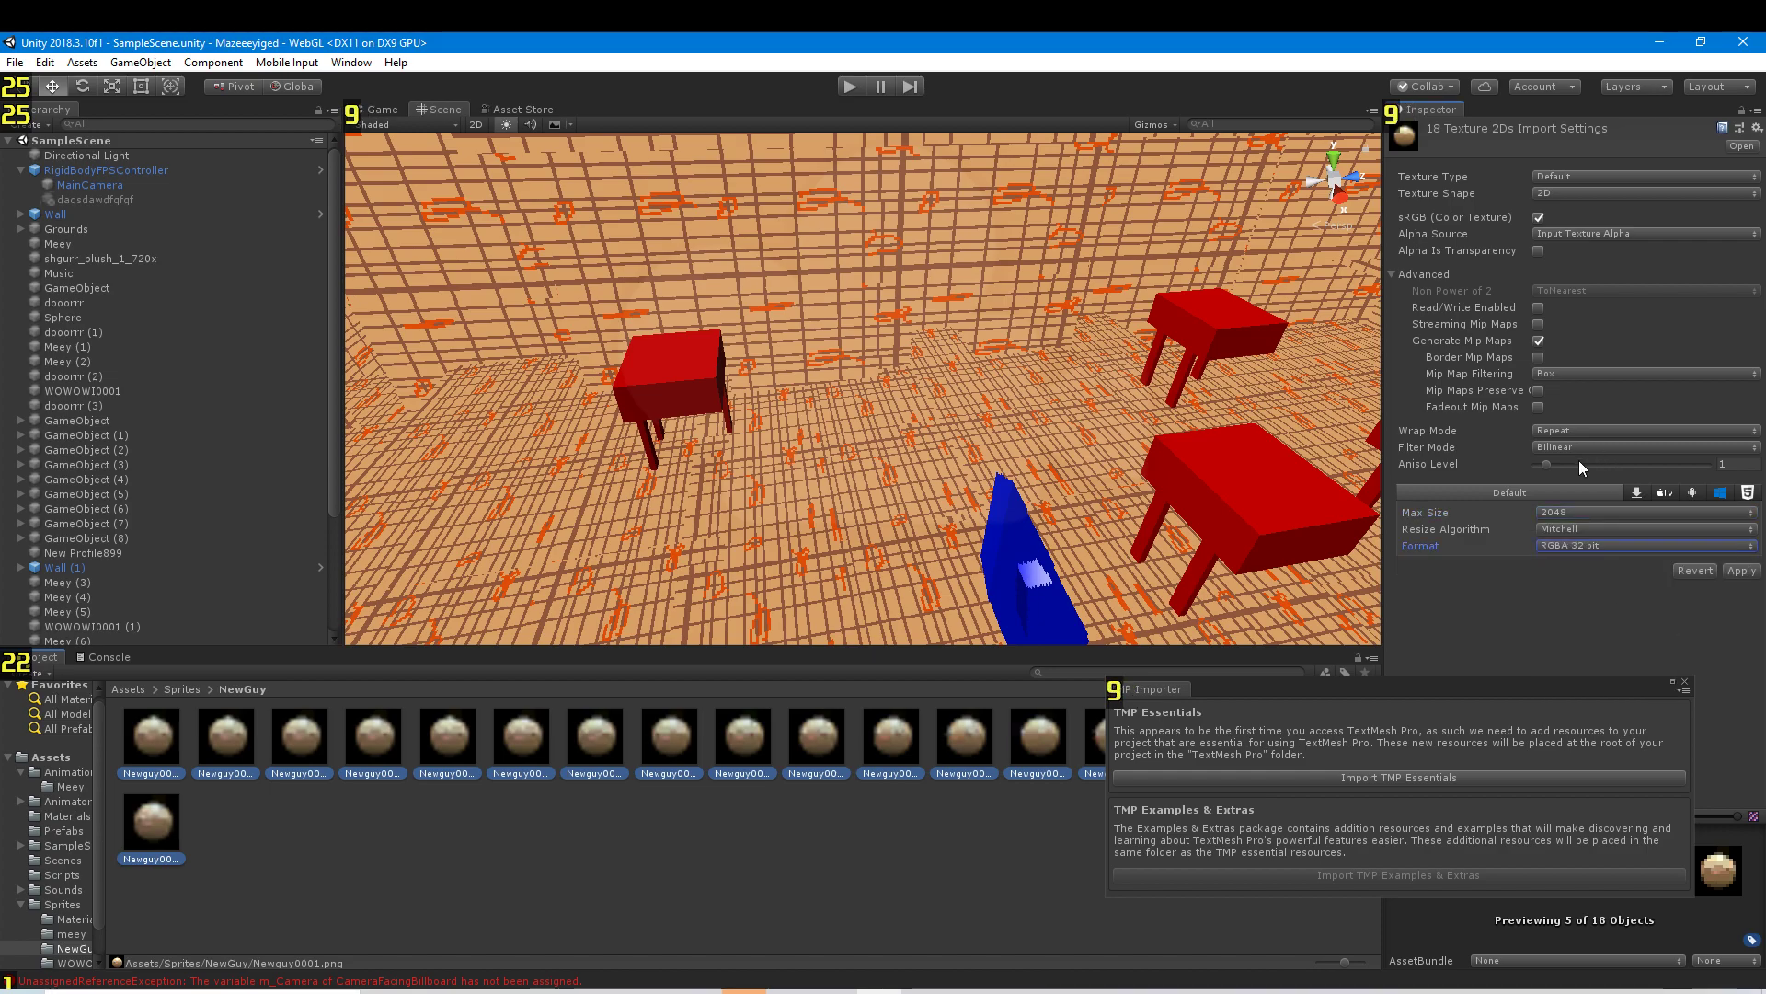
left_click(1587, 448)
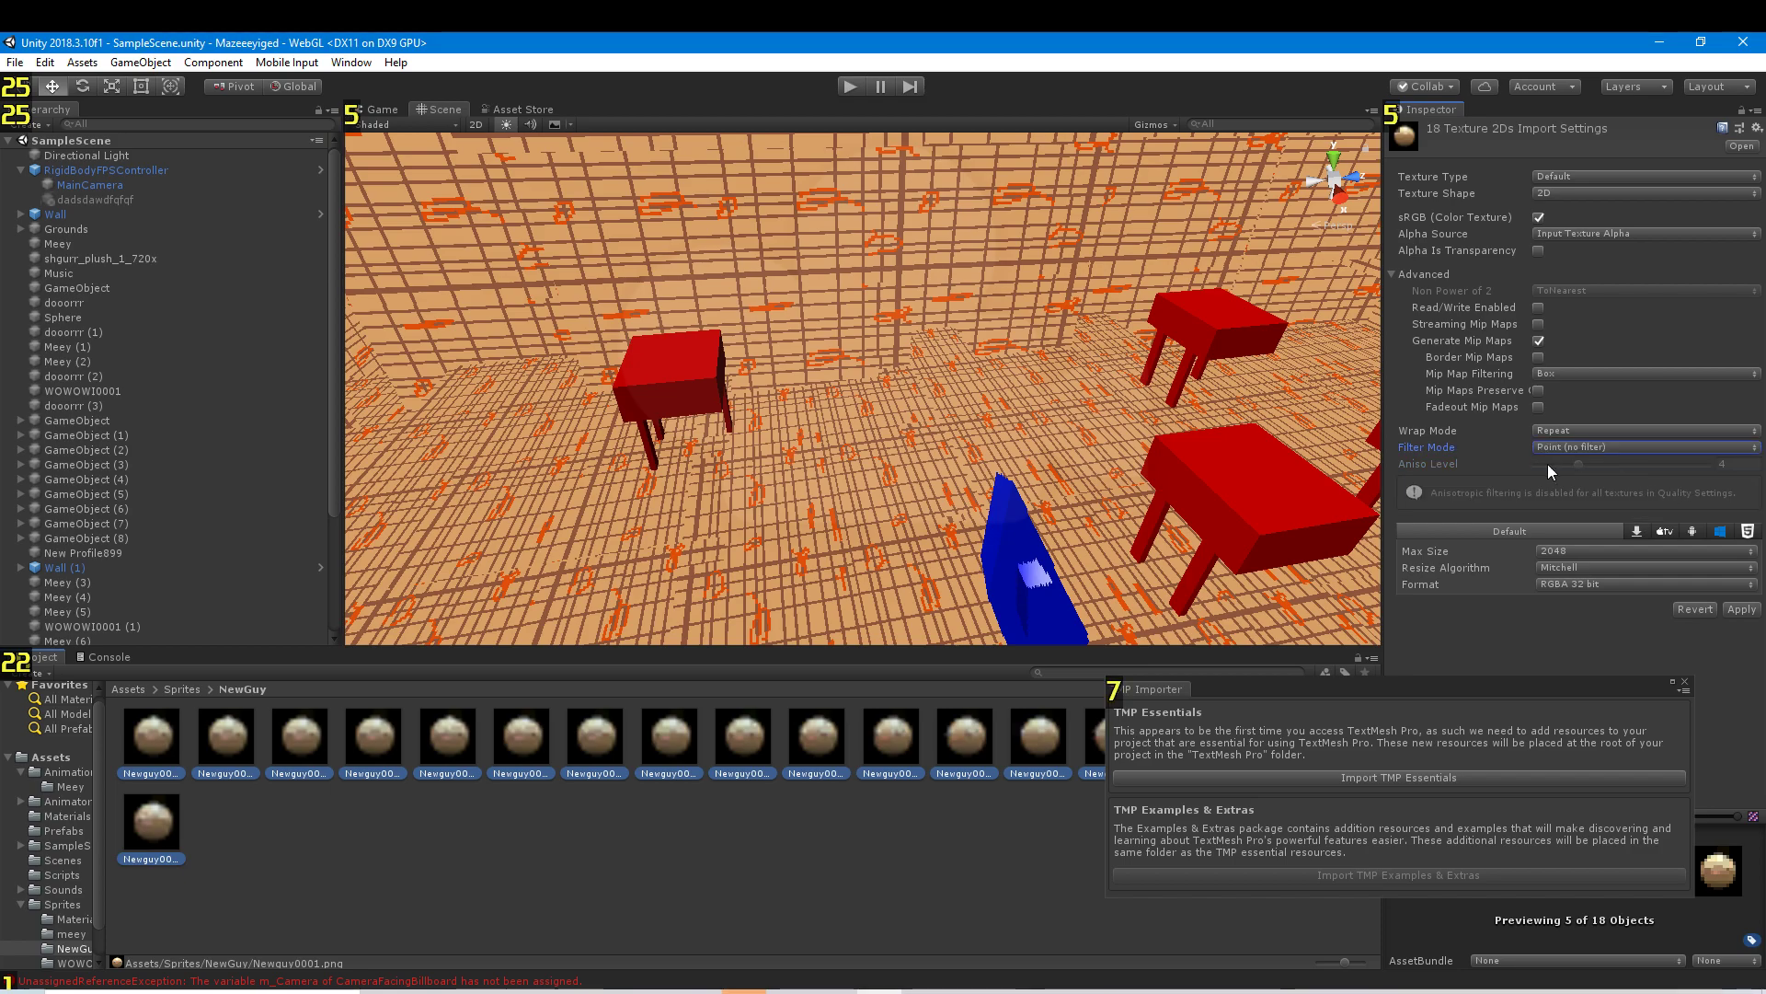
left_click(1752, 626)
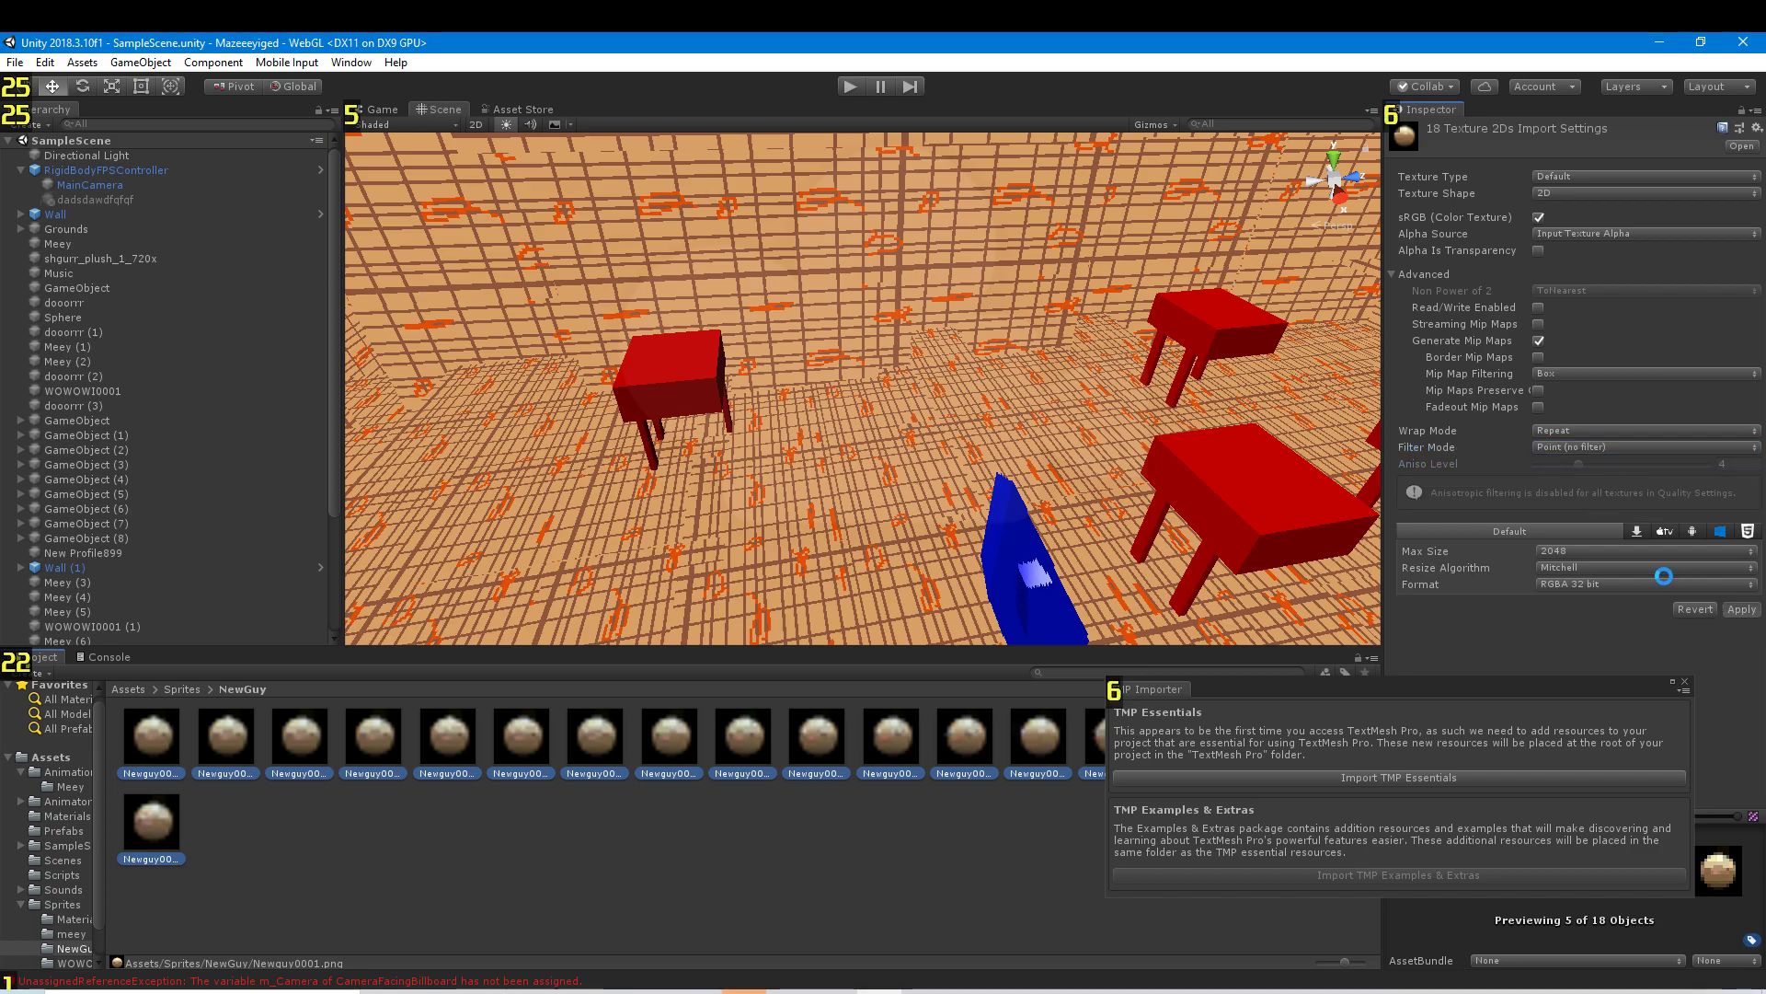
left_click(146, 741)
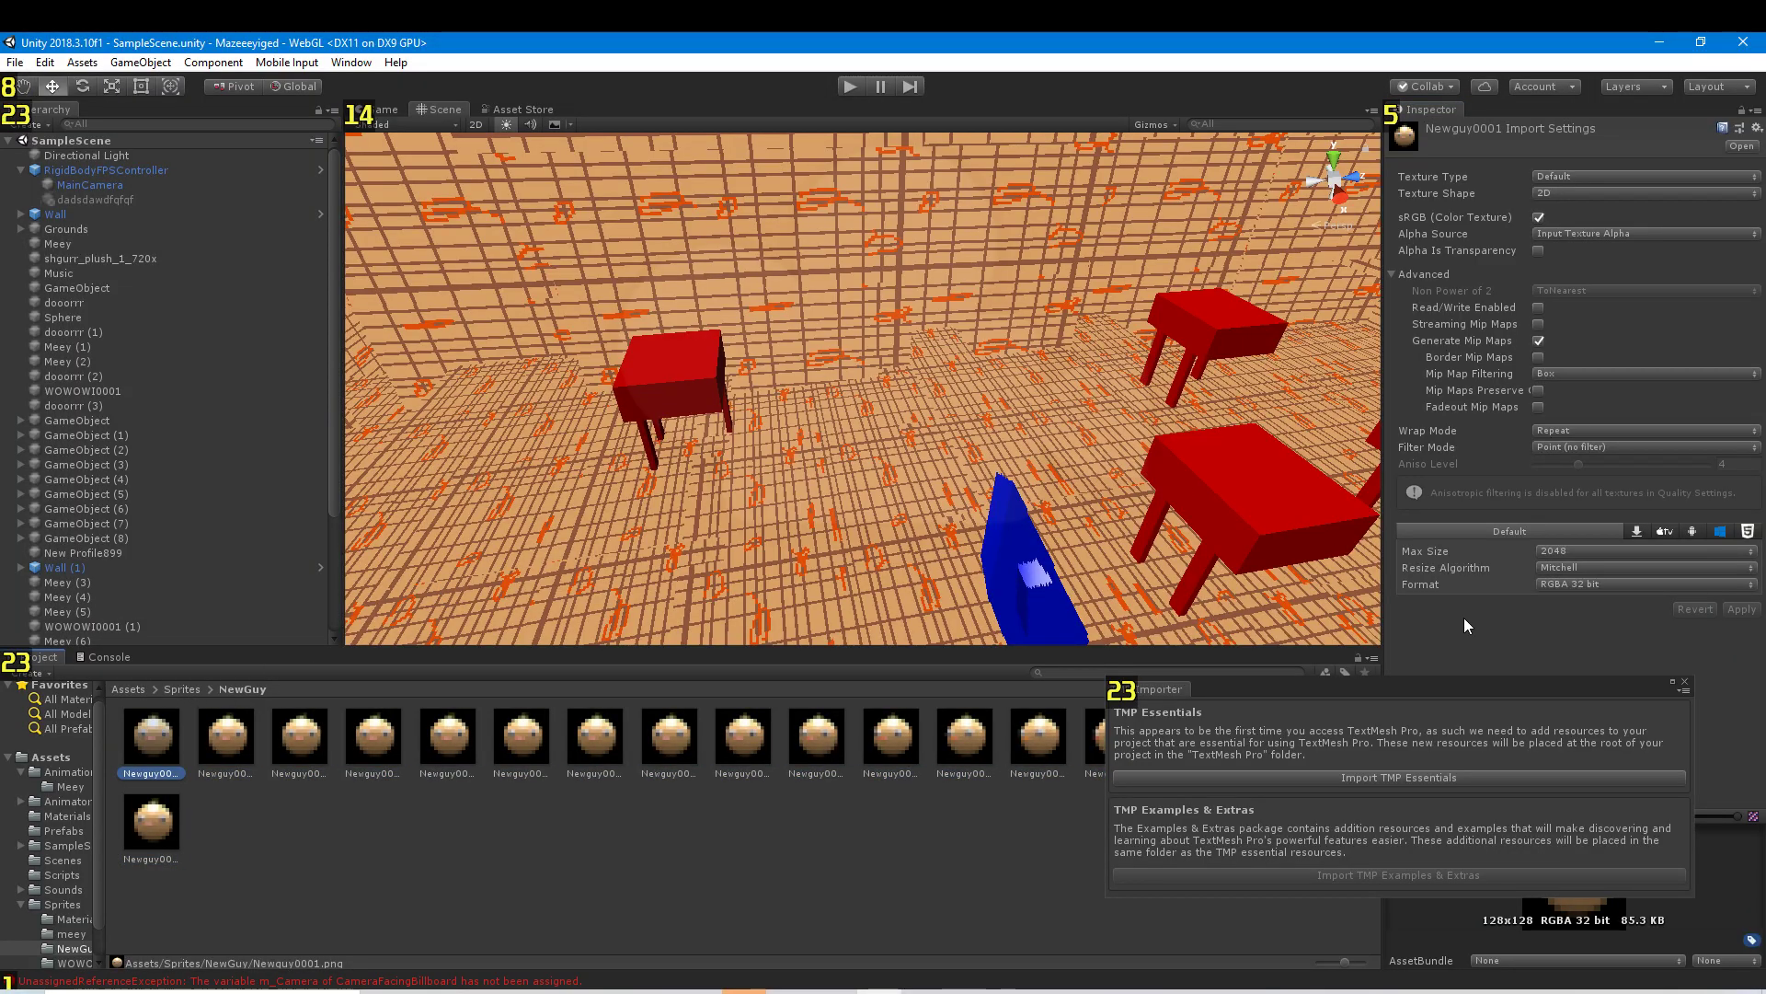
- Dock the TMP importer window and fly the Scene camera to a new room view
left_click_drag(1483, 690, 1518, 525)
right_click_drag(828, 415, 1241, 335)
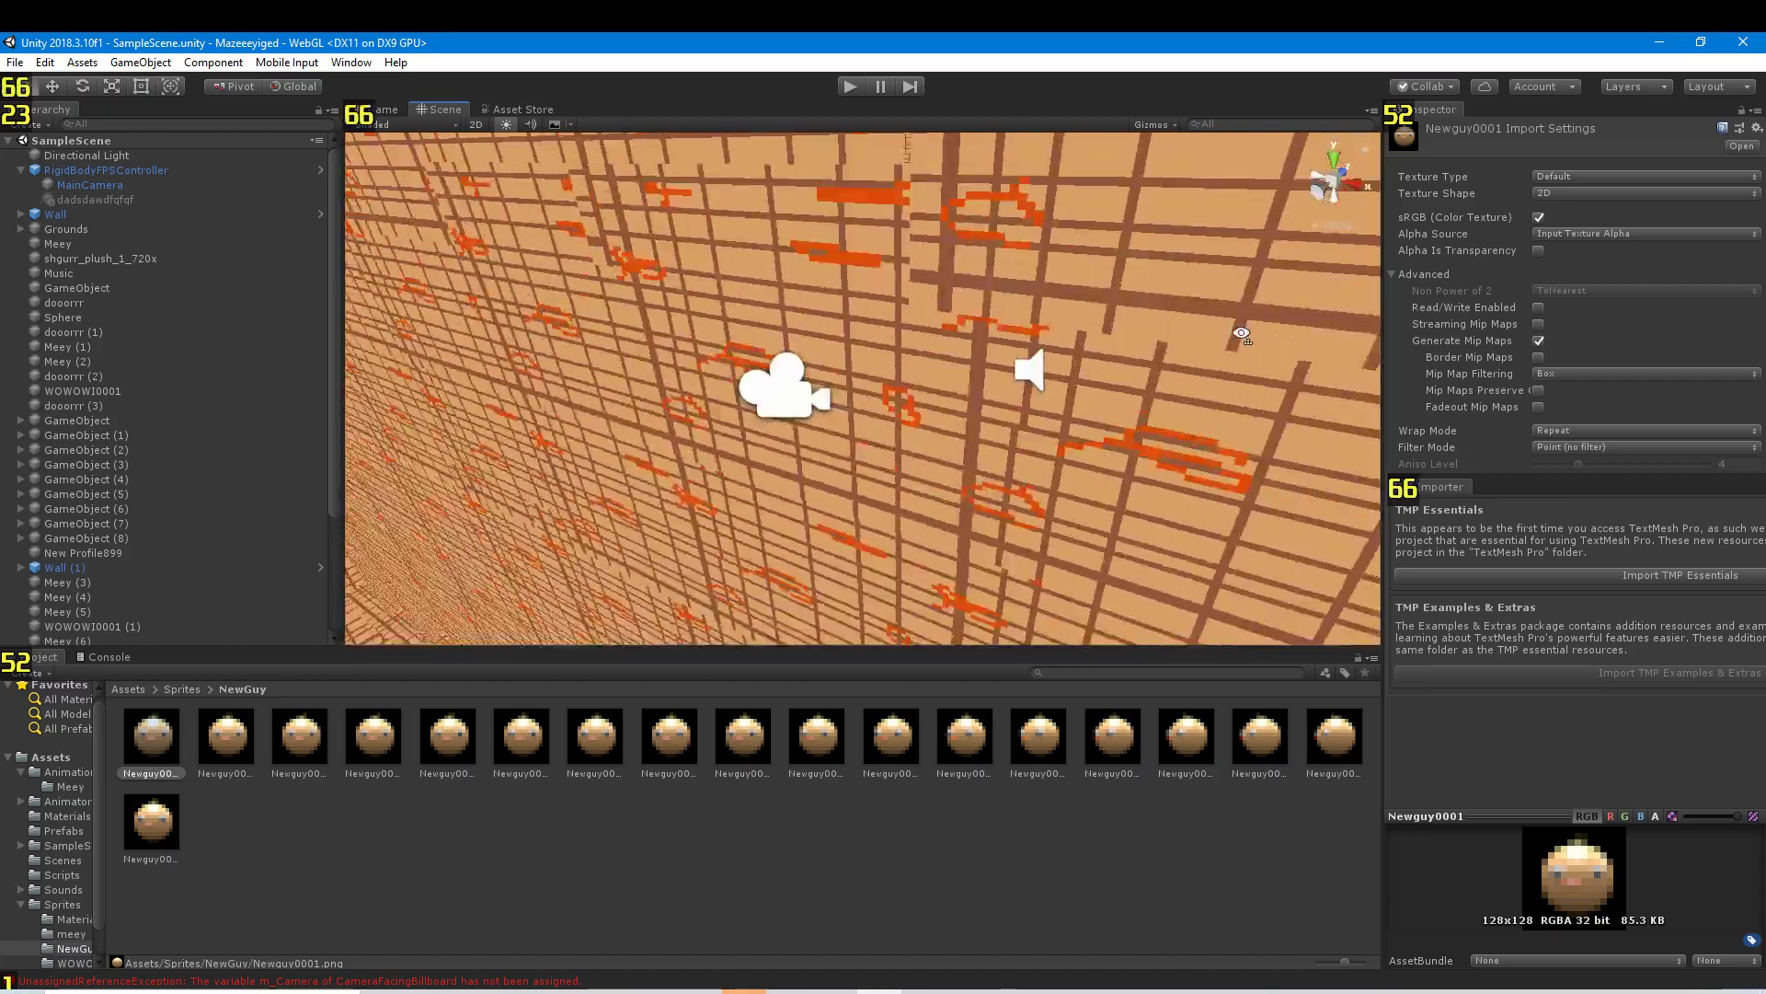
right_click_drag(1241, 335, 1323, 274)
- Set all 18 Newguy frames to Sprite (2D and UI) and apply the reimport
left_click(1575, 176)
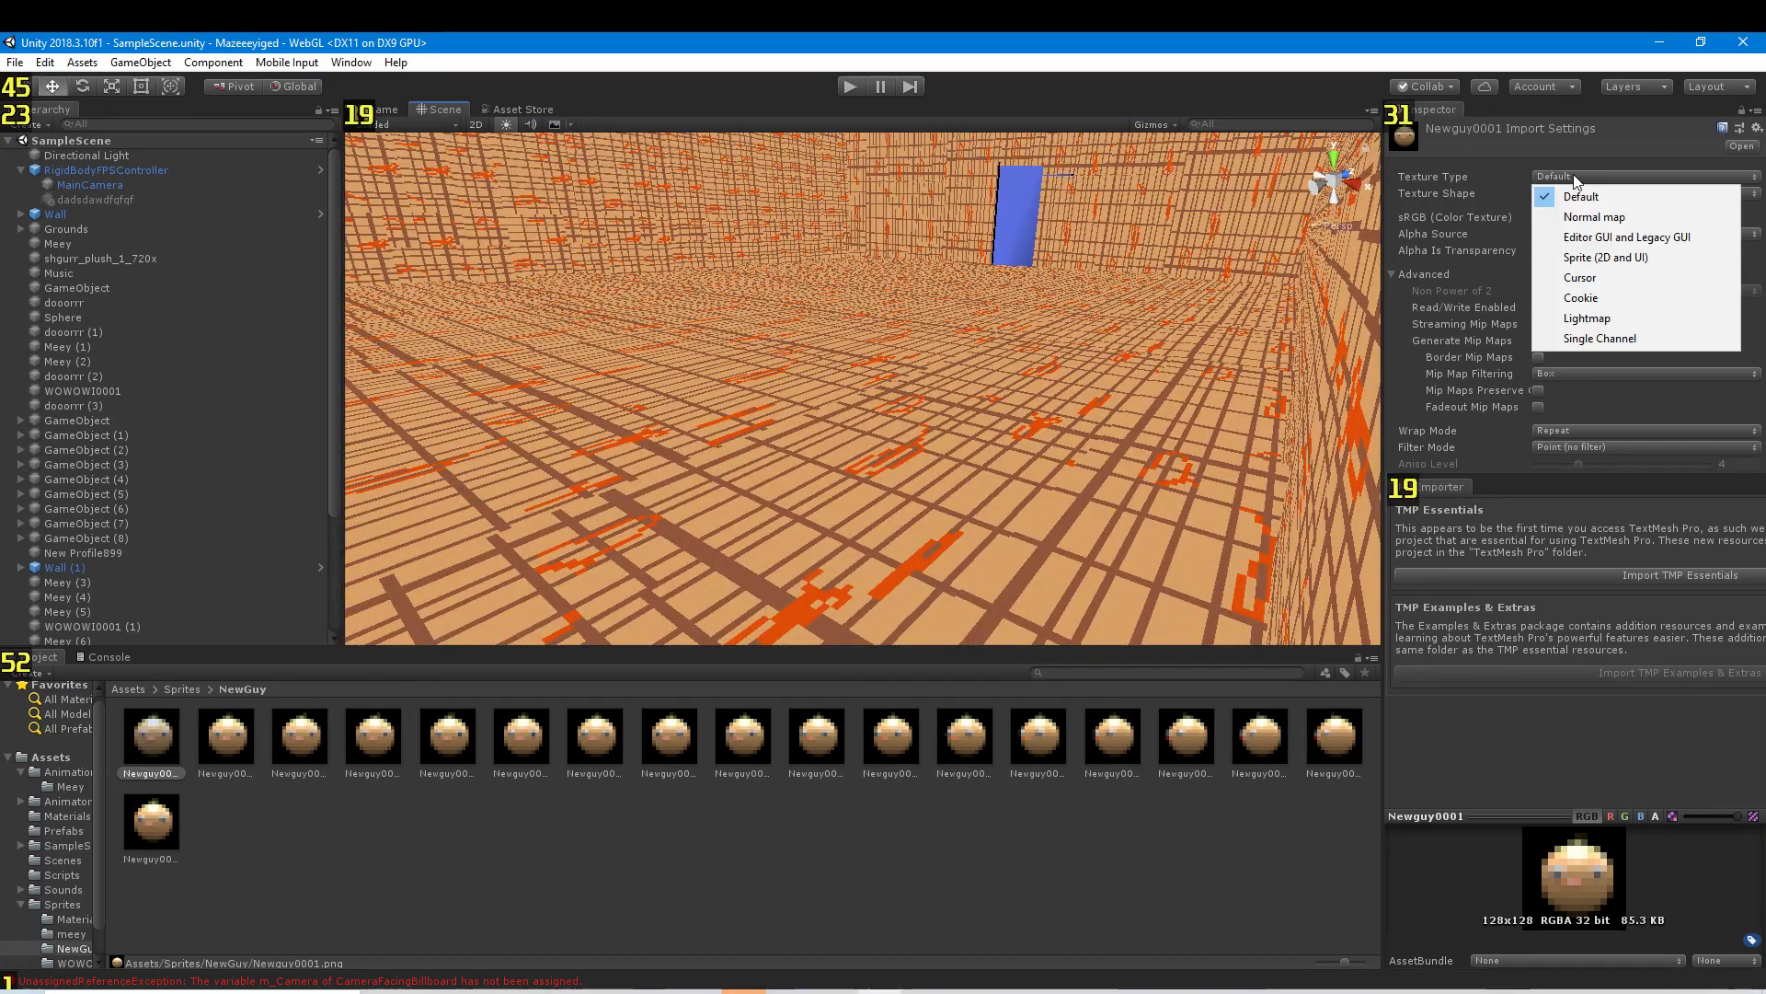
left_click(153, 825, "shift")
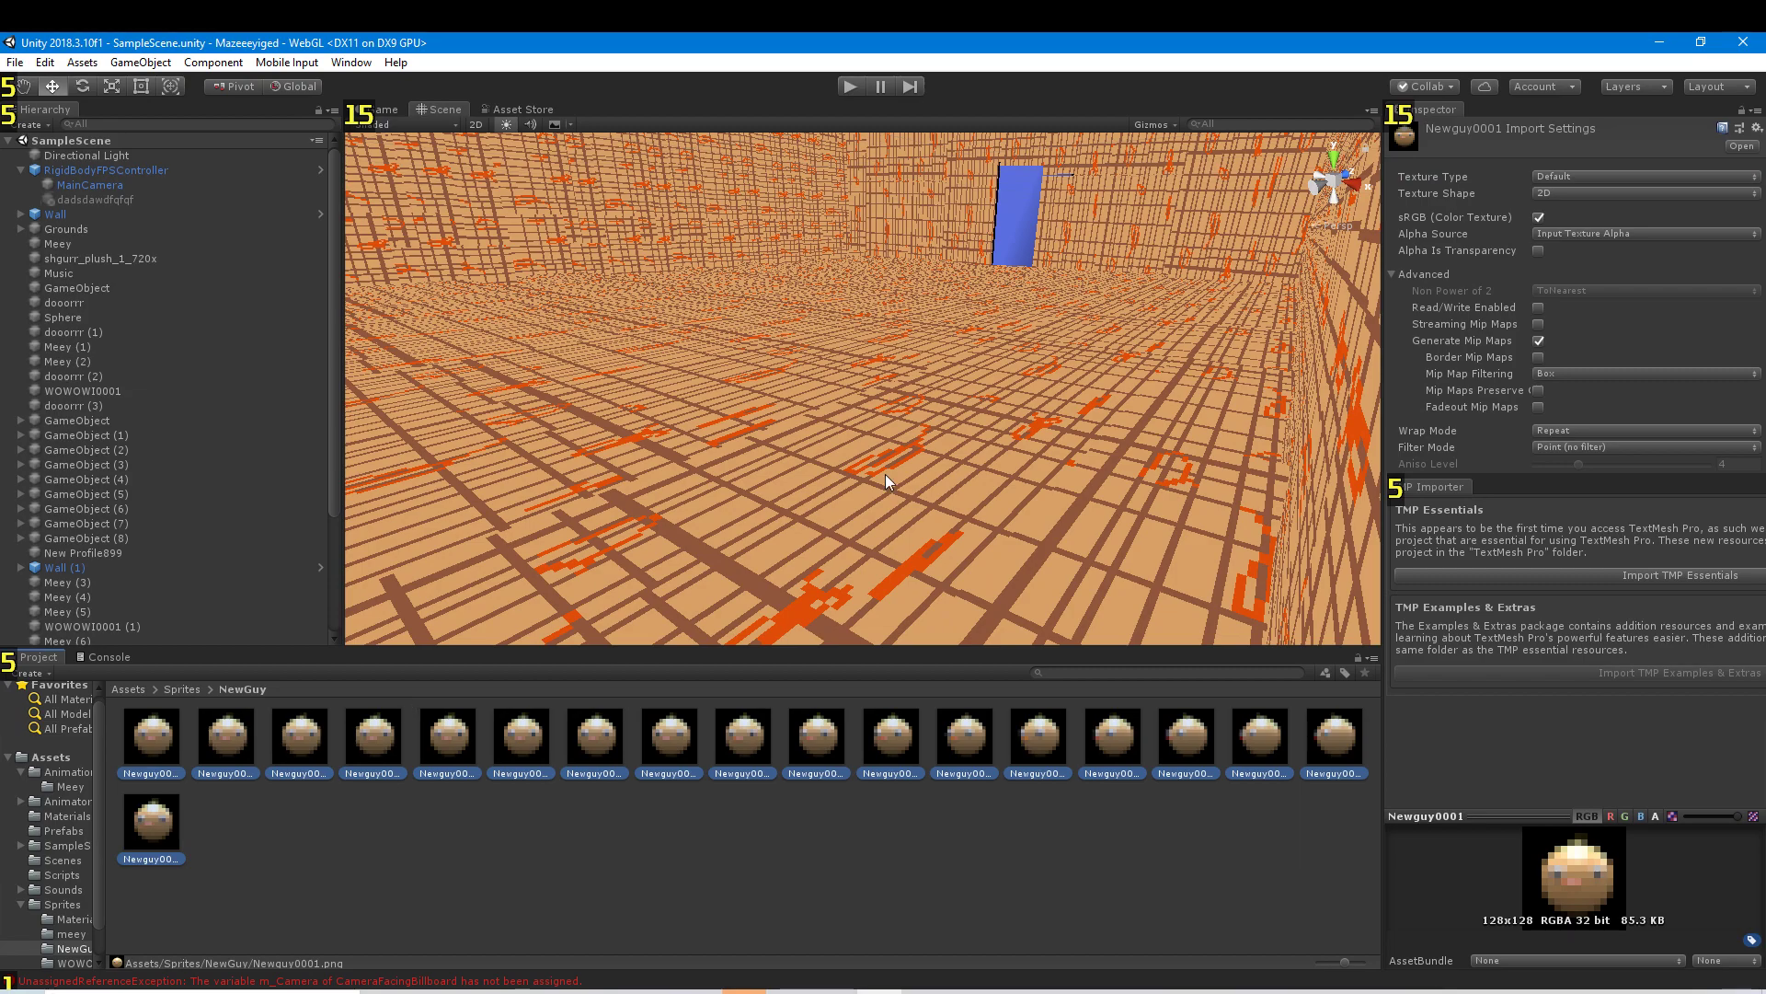
left_click(1564, 176)
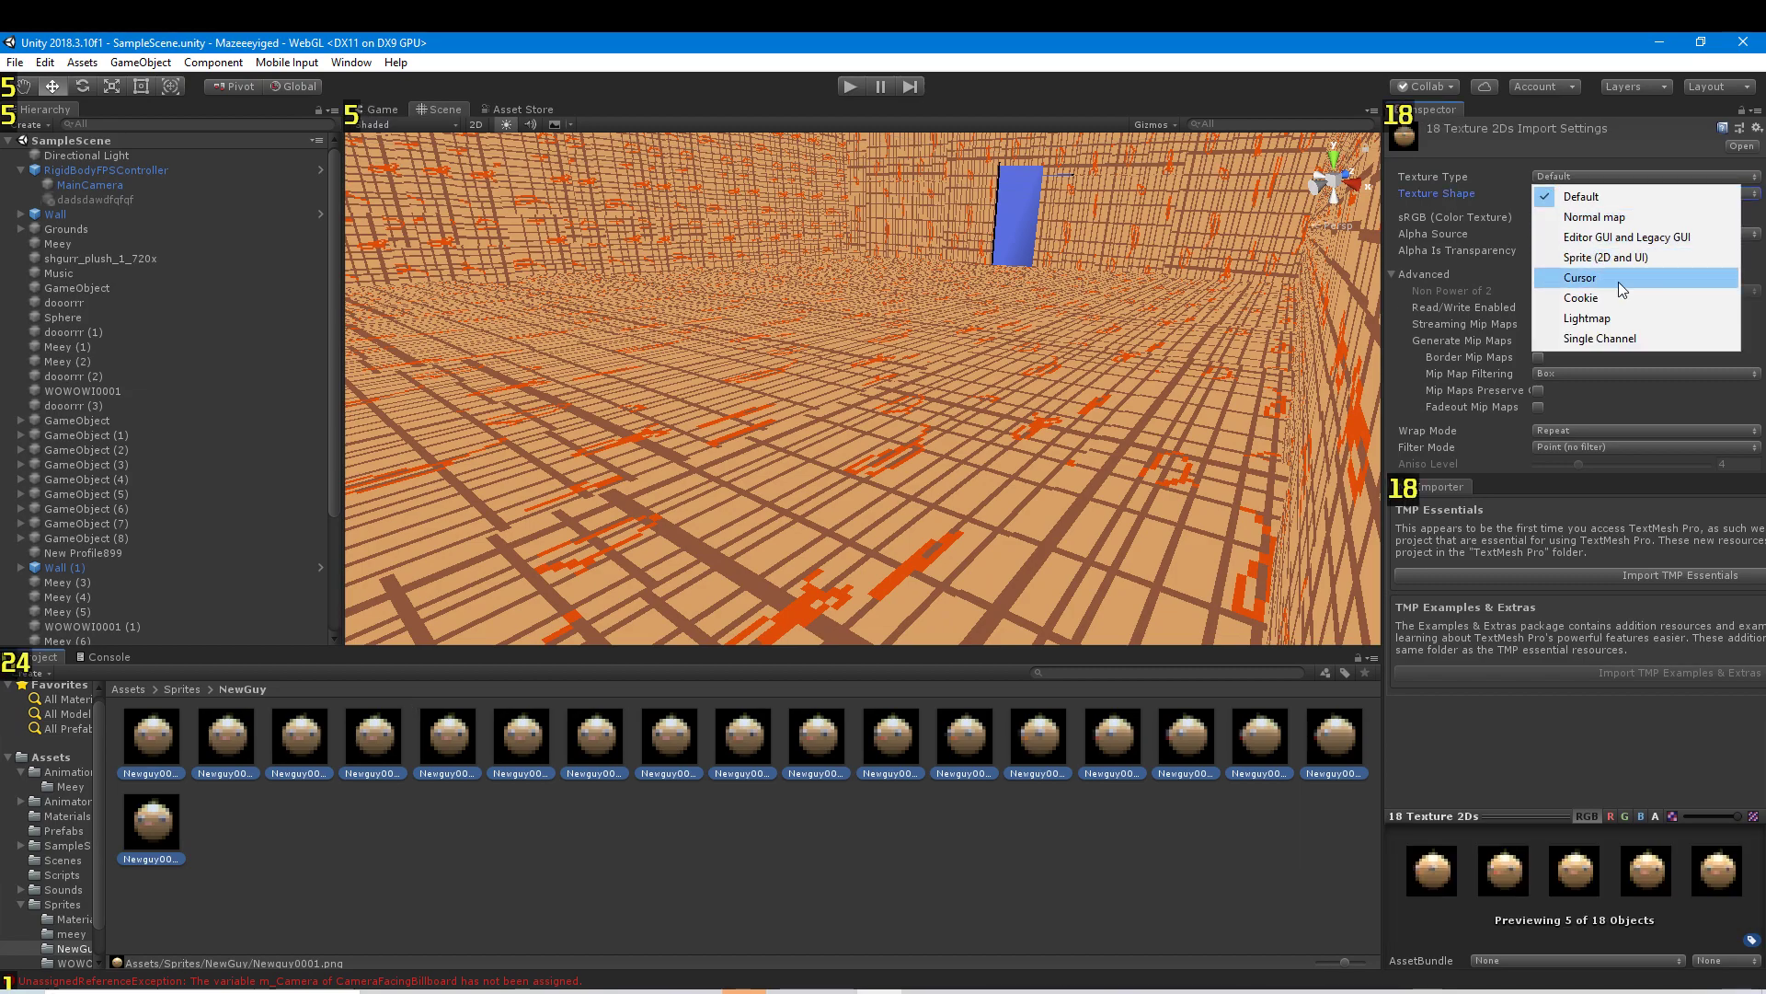
left_click(1609, 257)
left_click(1335, 335)
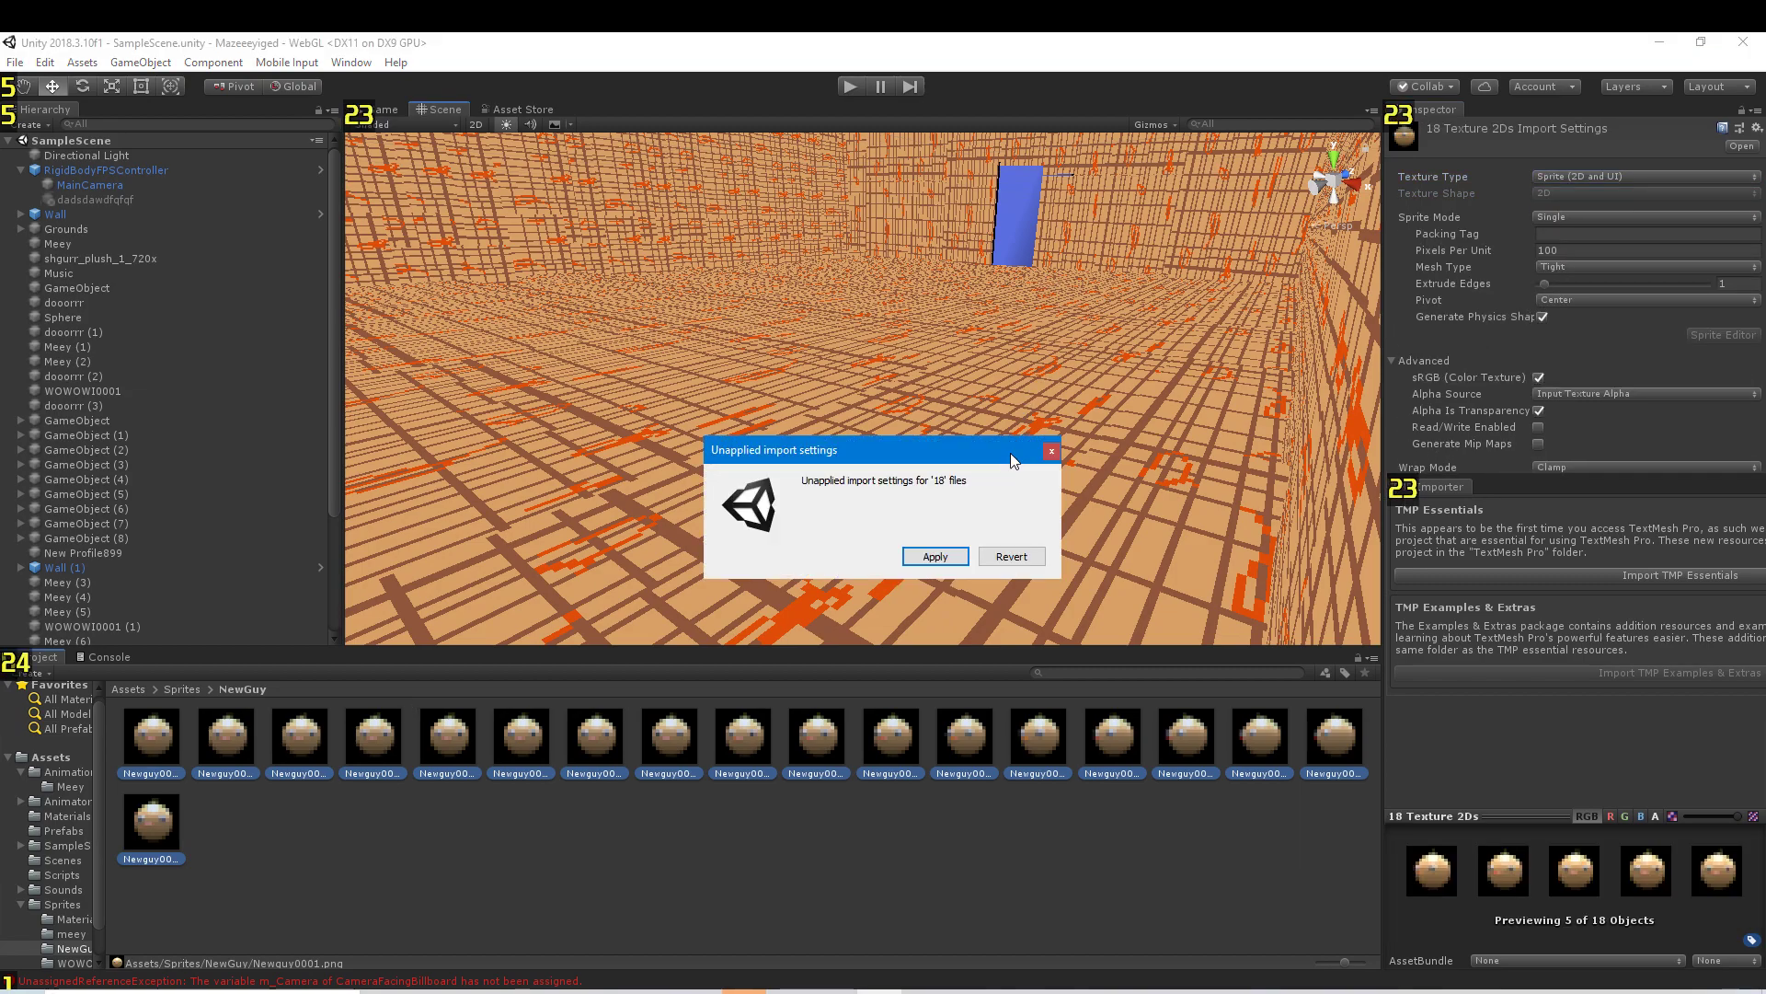
left_click(935, 556)
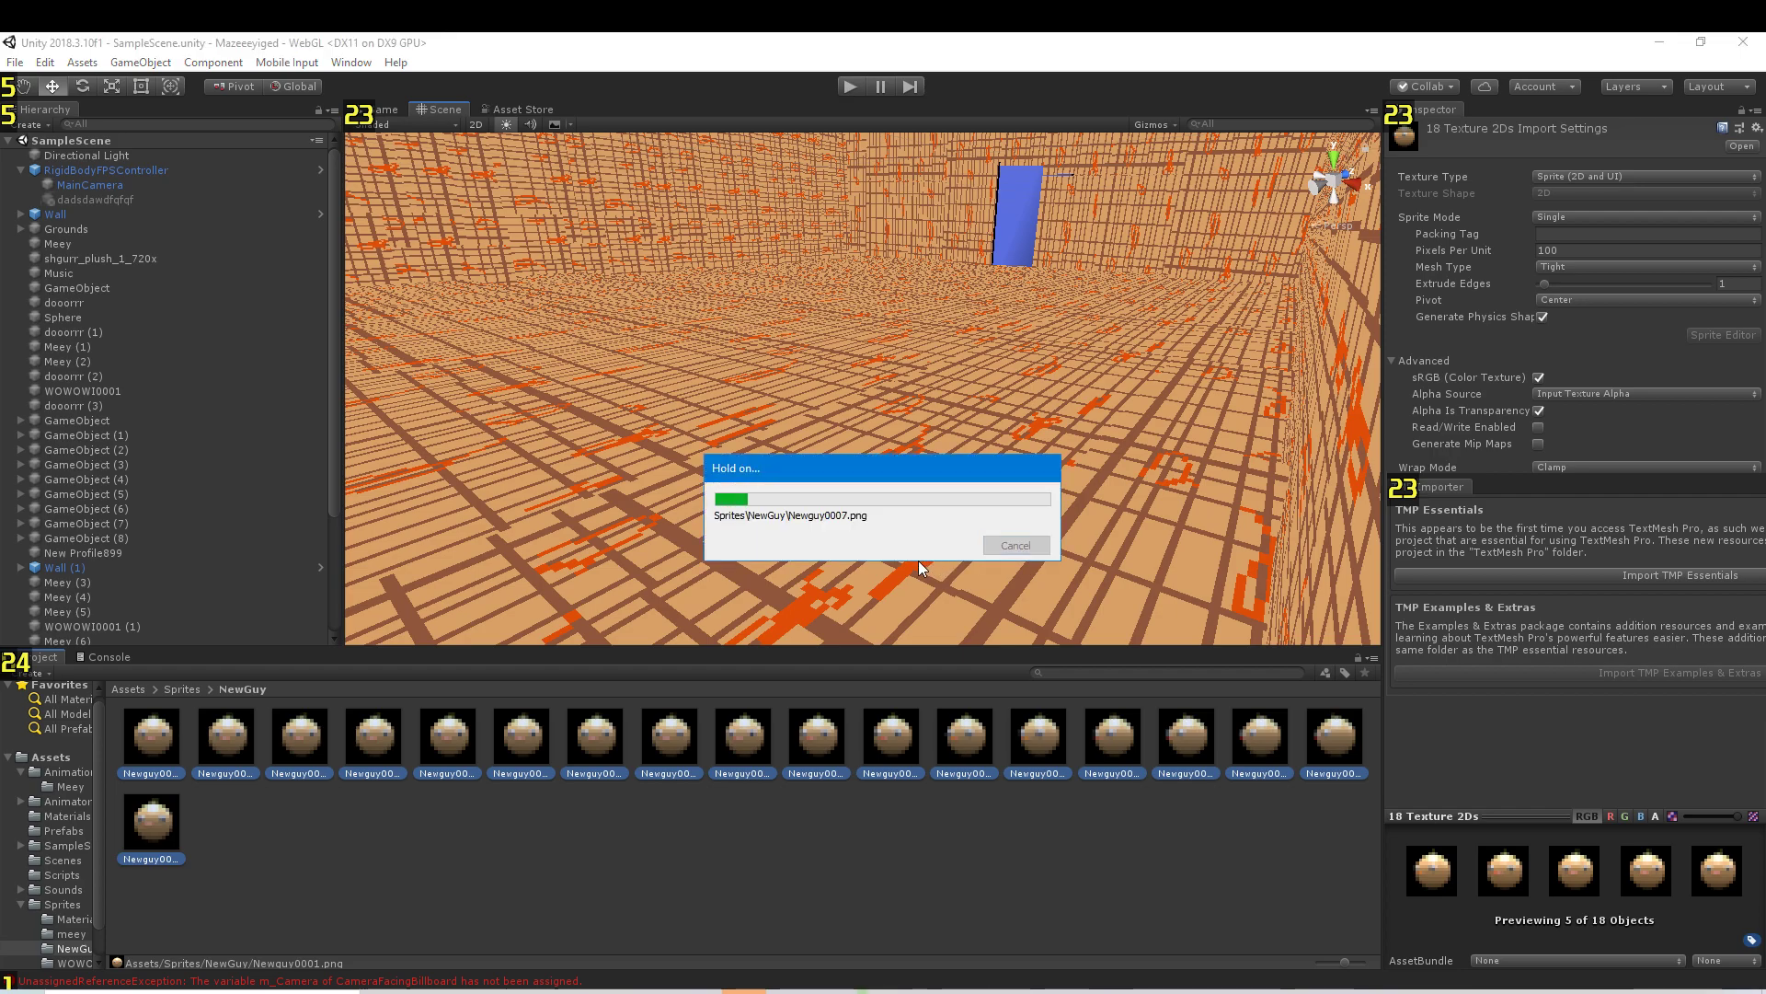
left_click(834, 406)
mouse_move(834, 407)
right_mouse_down()
mouse_move(668, 424)
mouse_move(684, 408)
right_mouse_up()
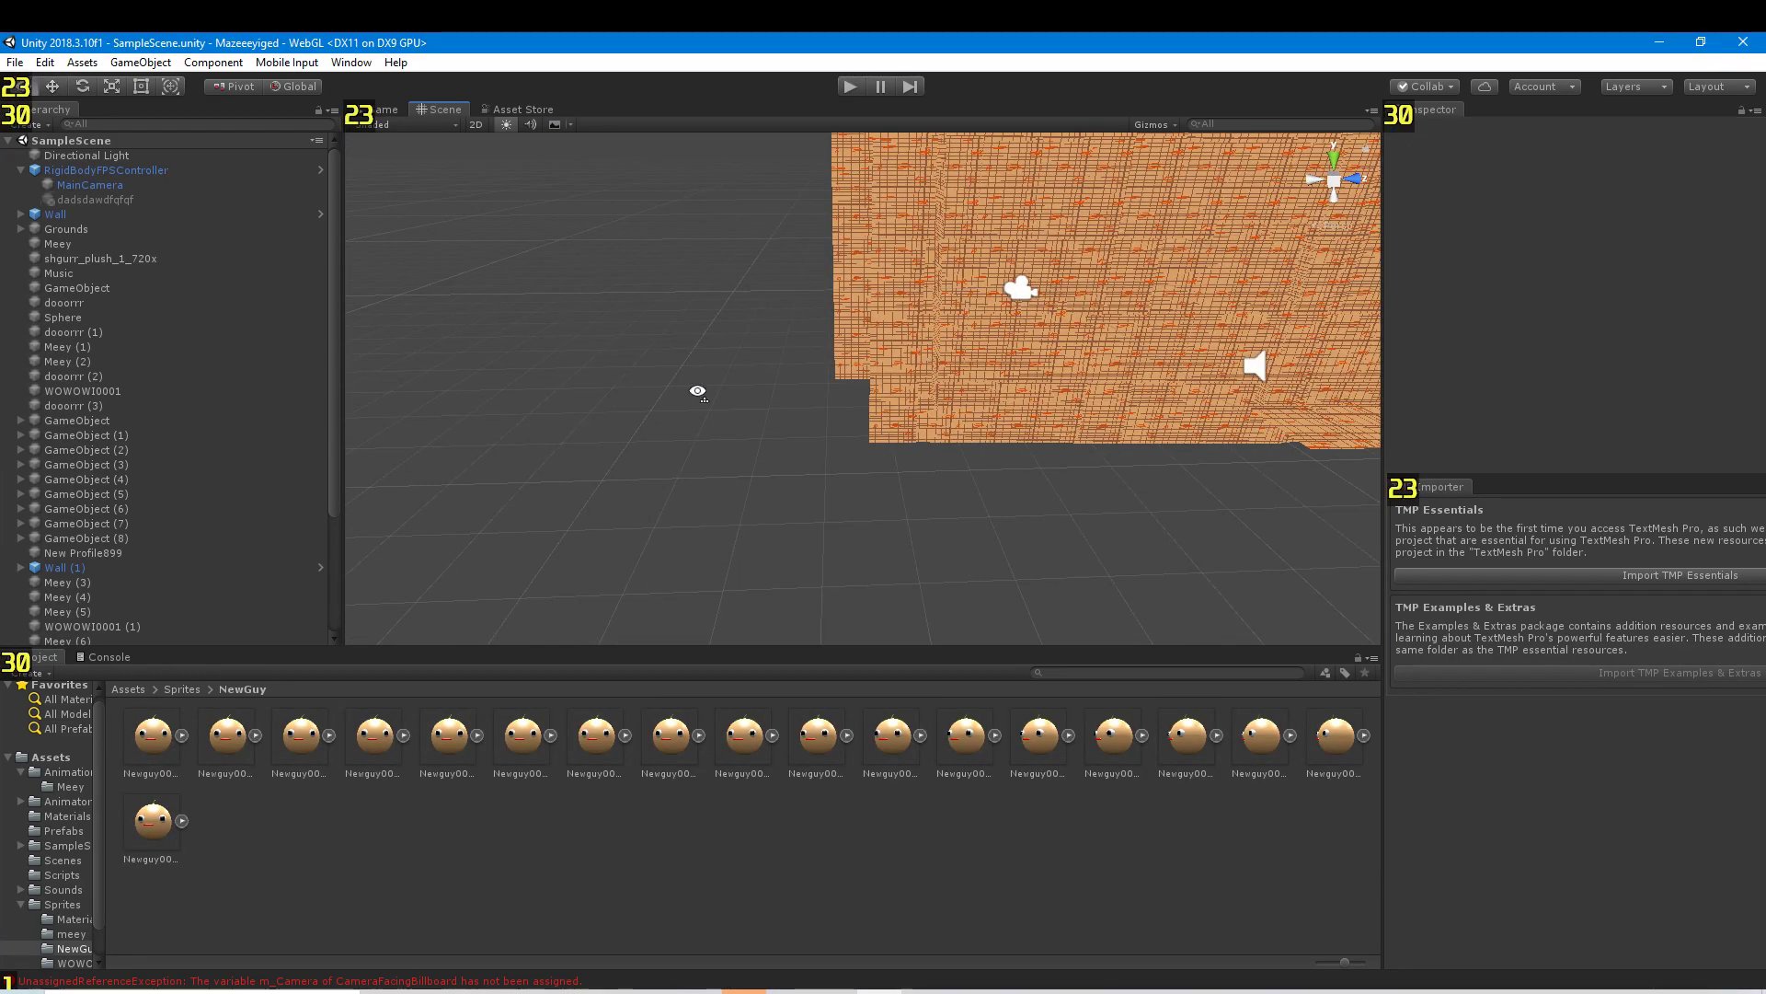
- Fly into the room, drop Newguy0001 near the door and red table, then open Task Manager
right_click_drag(684, 408, 295, 451)
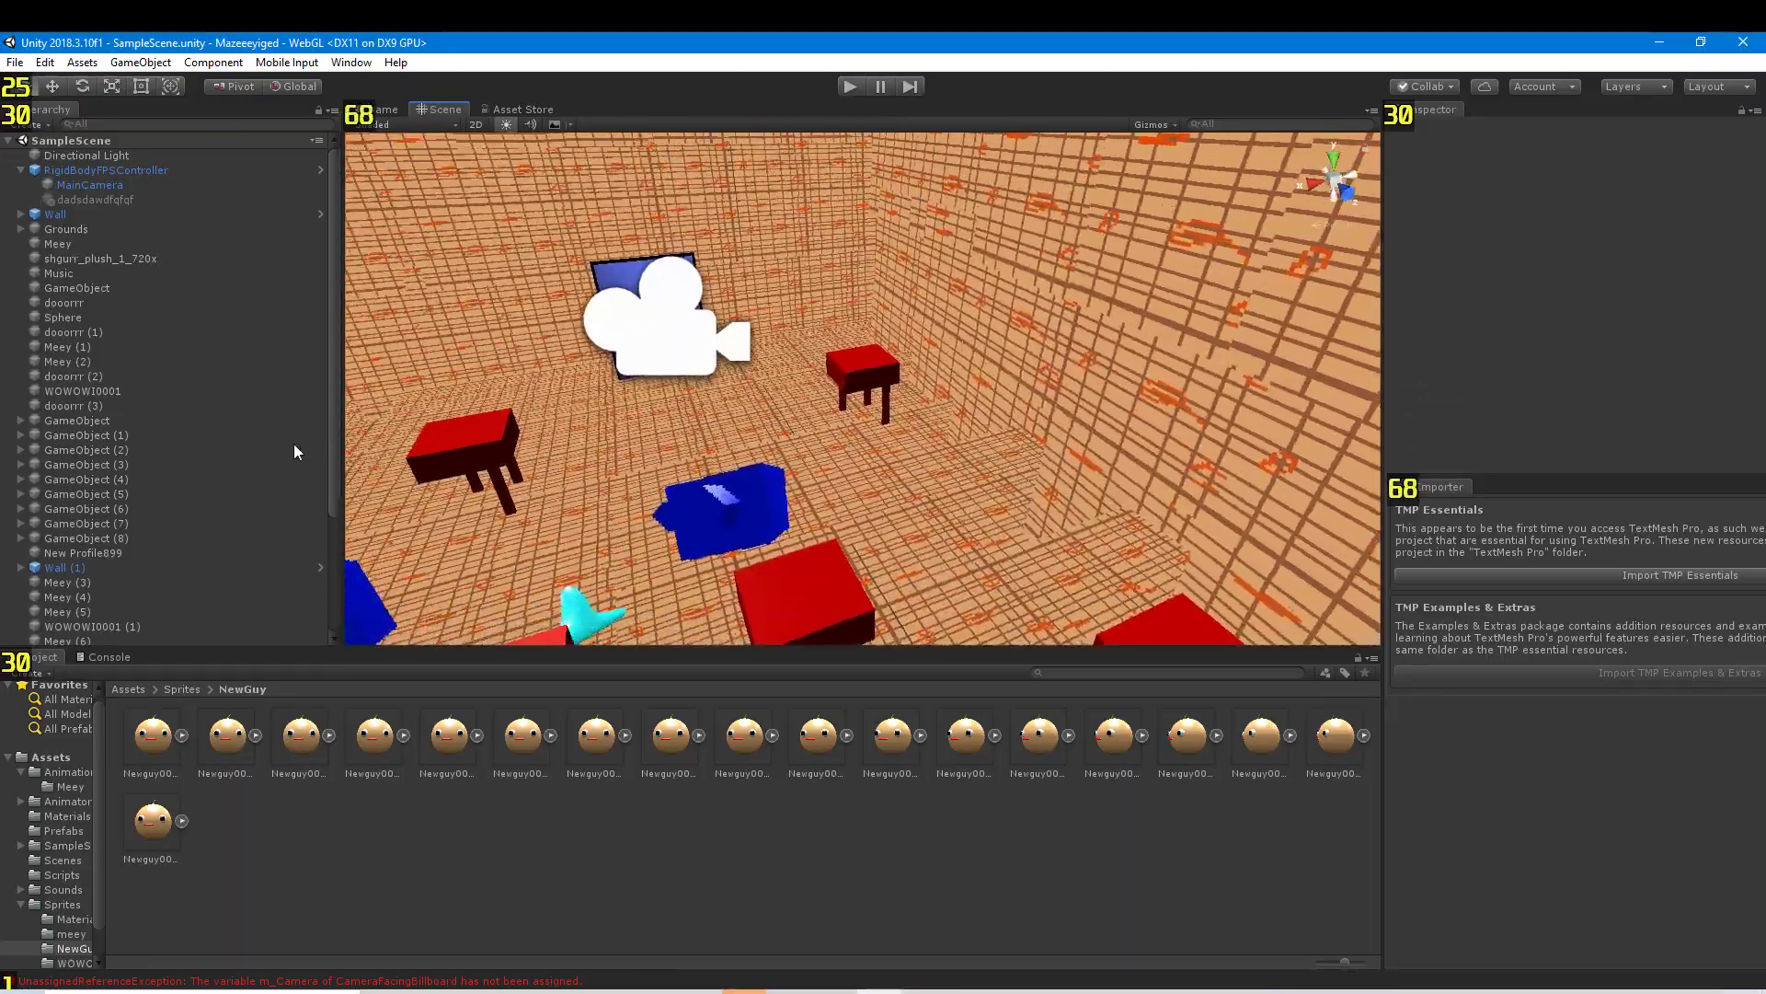
right_click_drag(603, 447, 580, 346)
left_click_drag(155, 739, 878, 431)
mouse_move(879, 432)
right_mouse_down()
mouse_move(740, 414)
mouse_move(774, 770)
right_mouse_up()
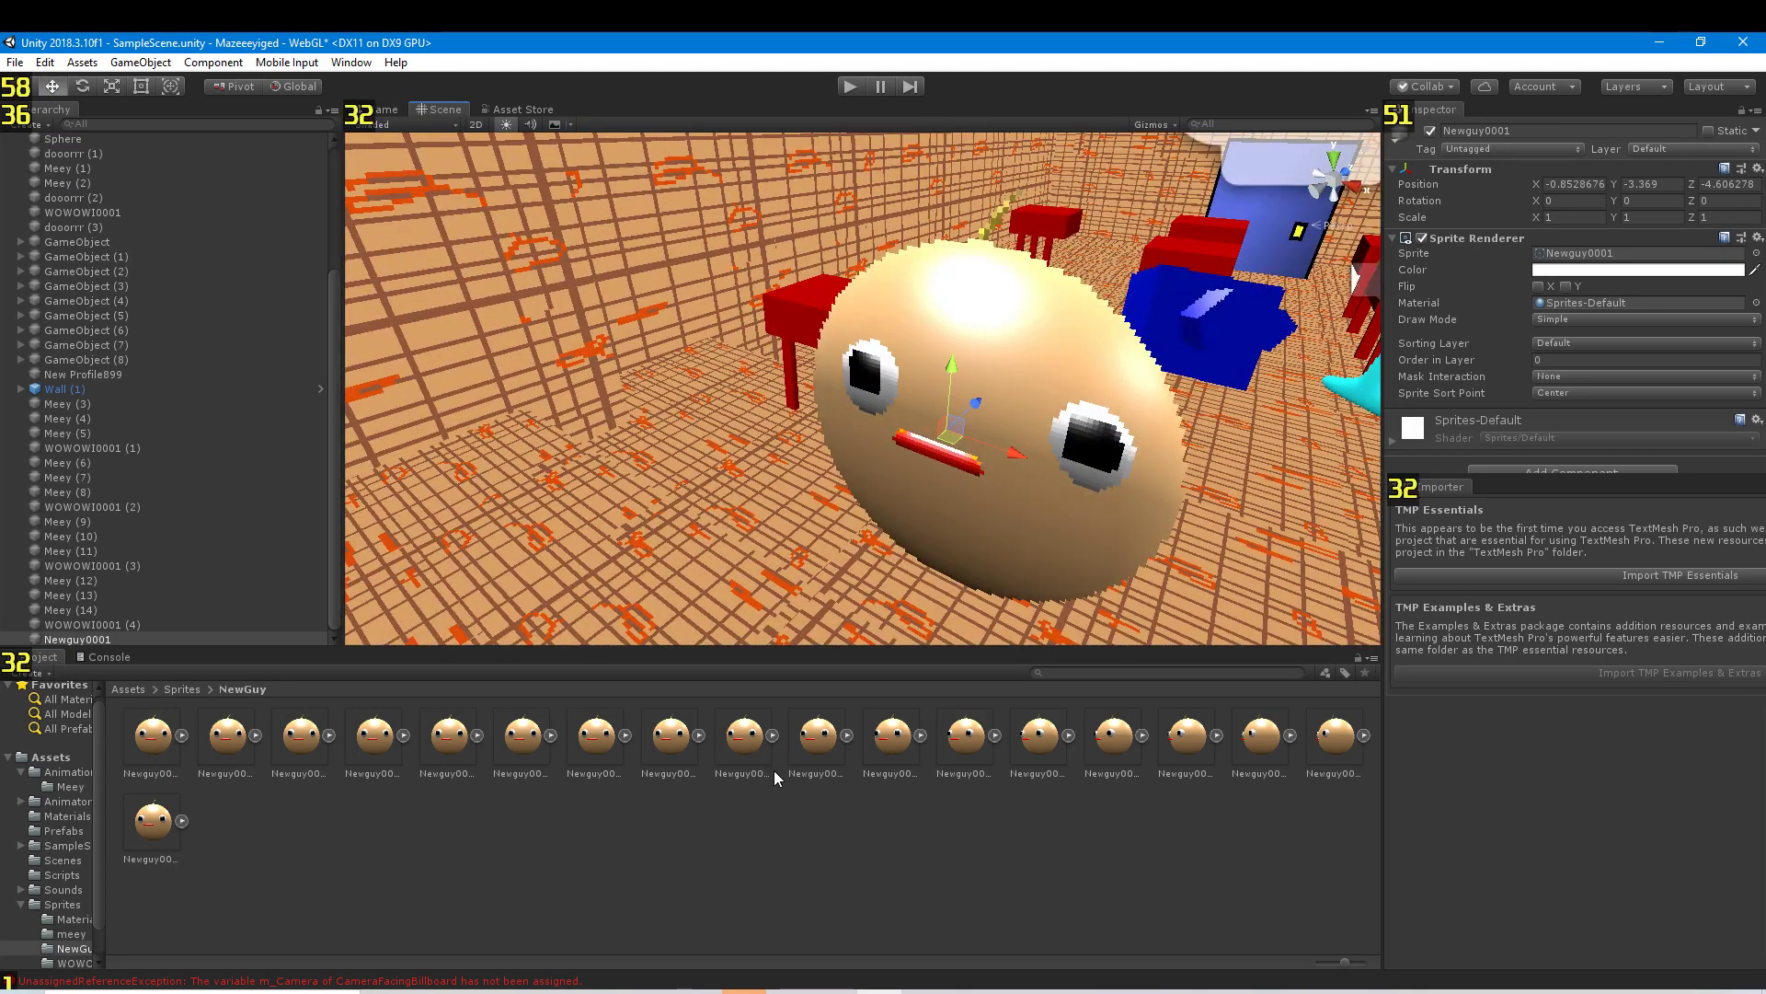
key("ctrl+shift+Escape")
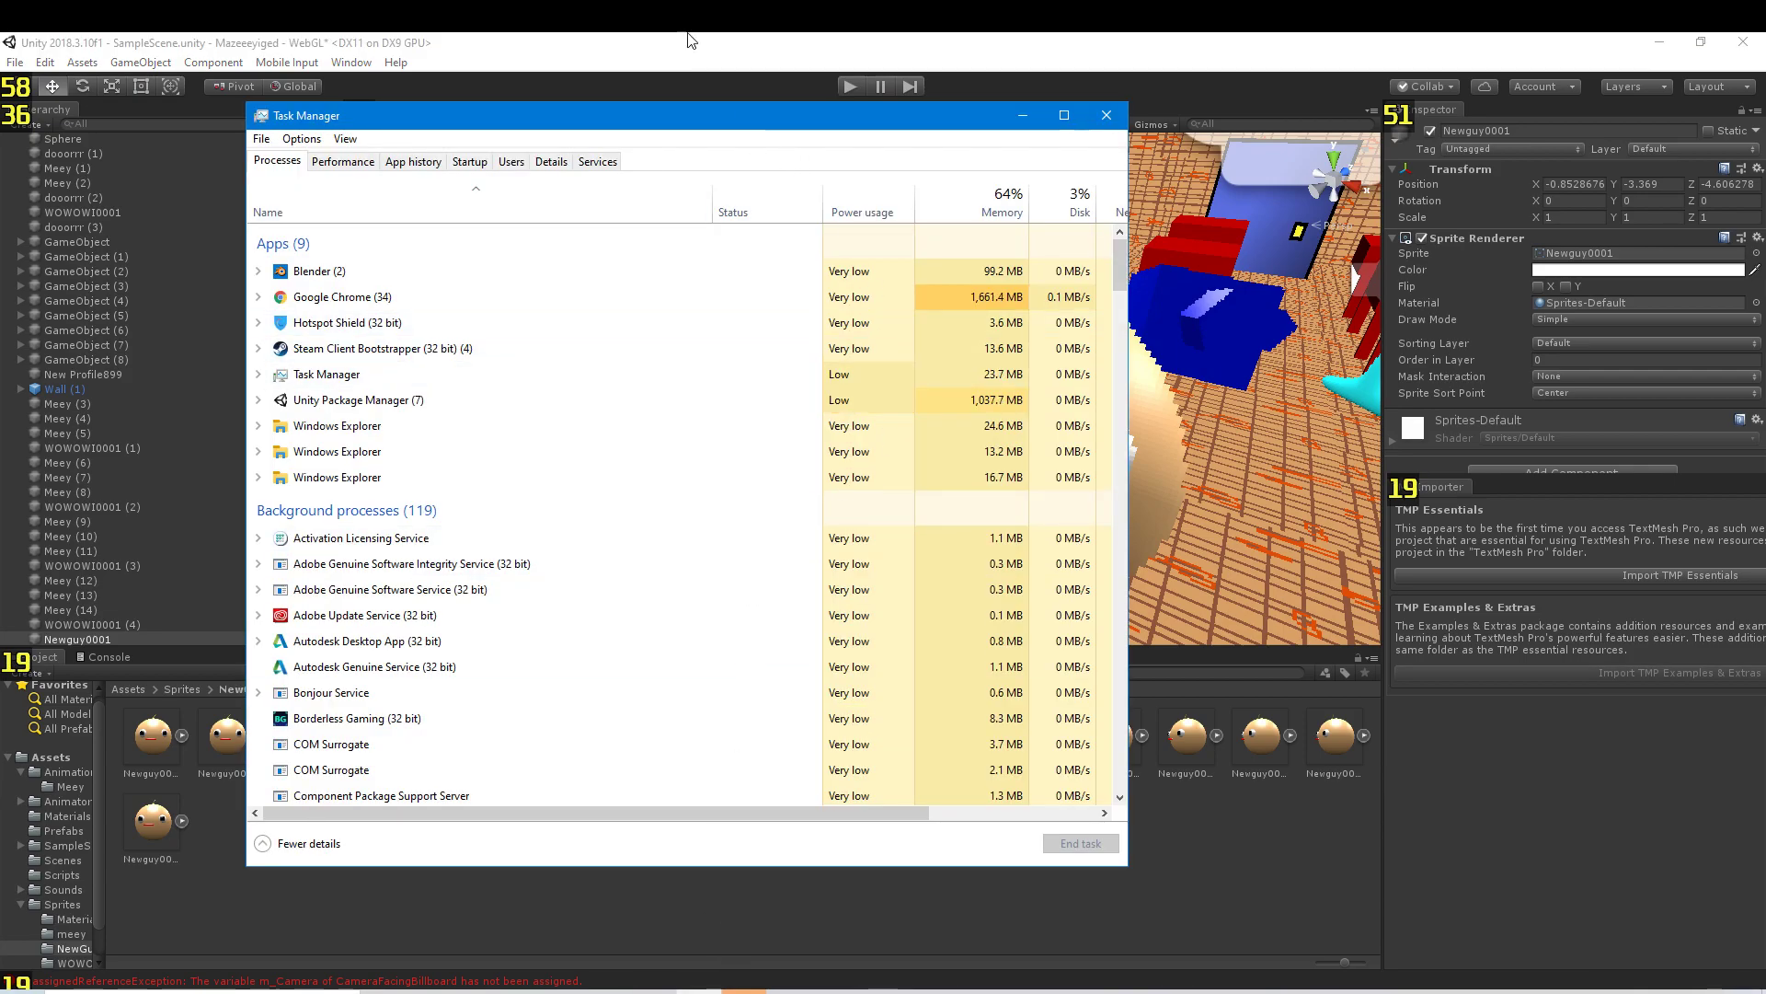
left_click(689, 40)
- Open Unity's Animation window, then mute the microphone input in the screen recorder
left_click(350, 63)
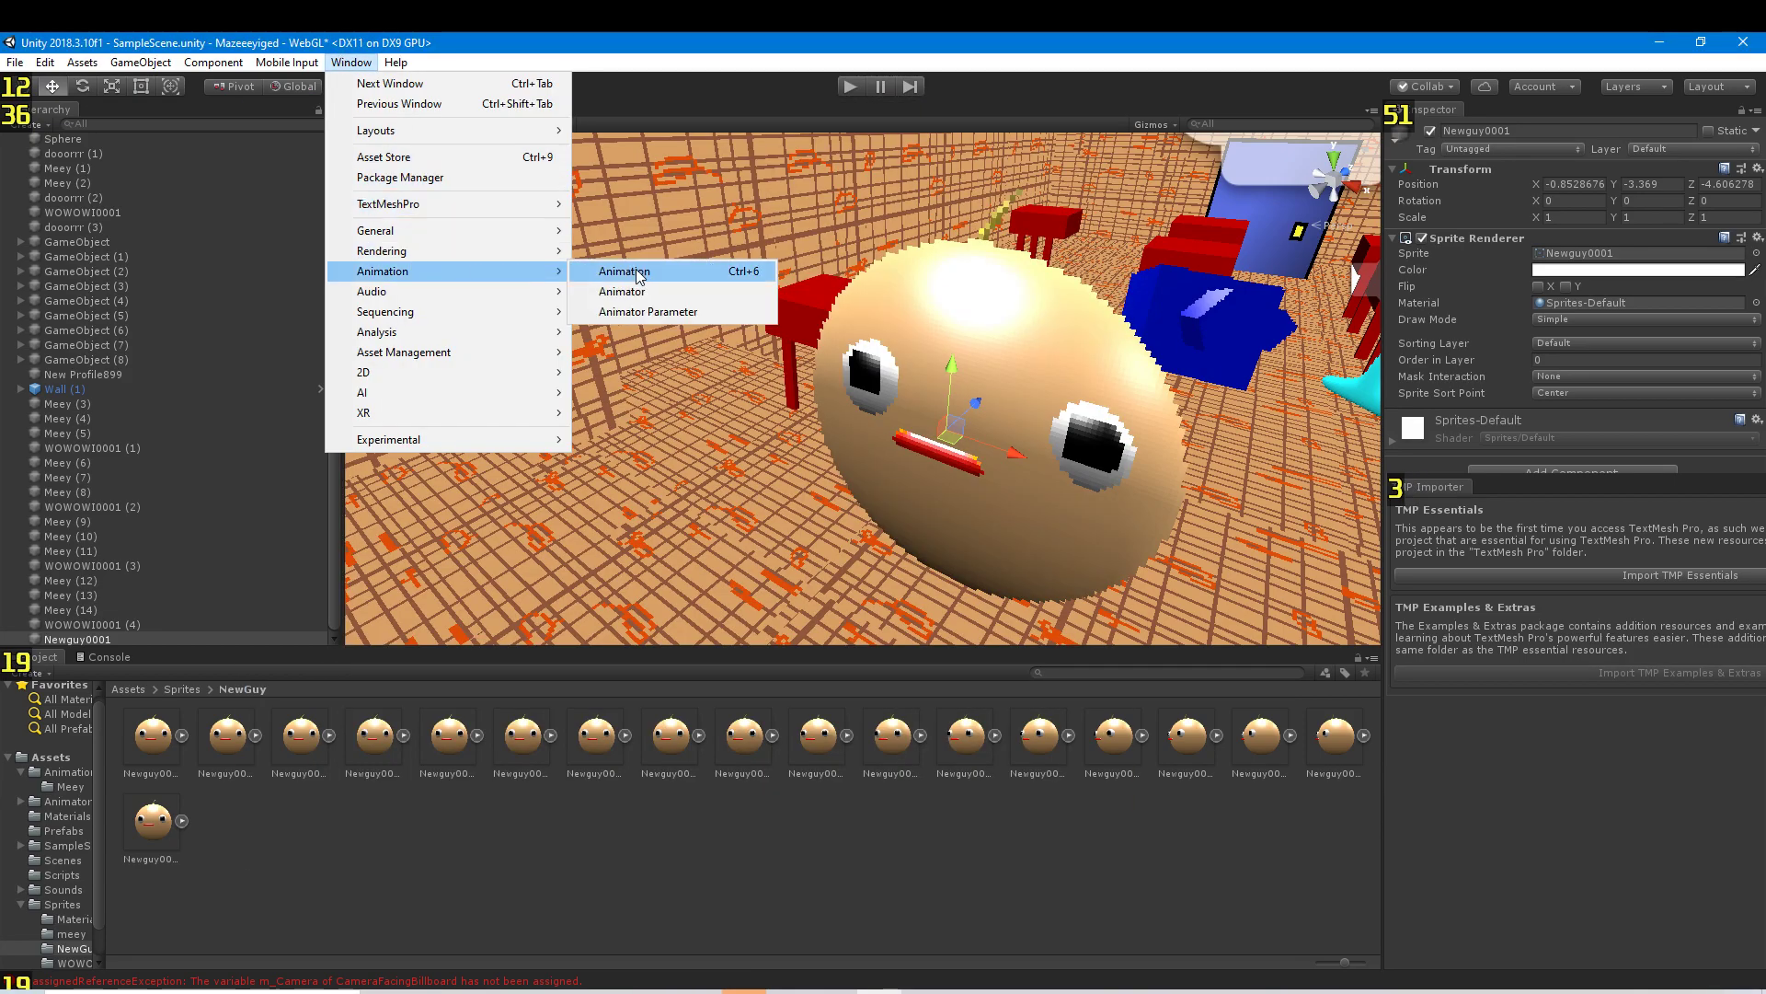
left_click(623, 273)
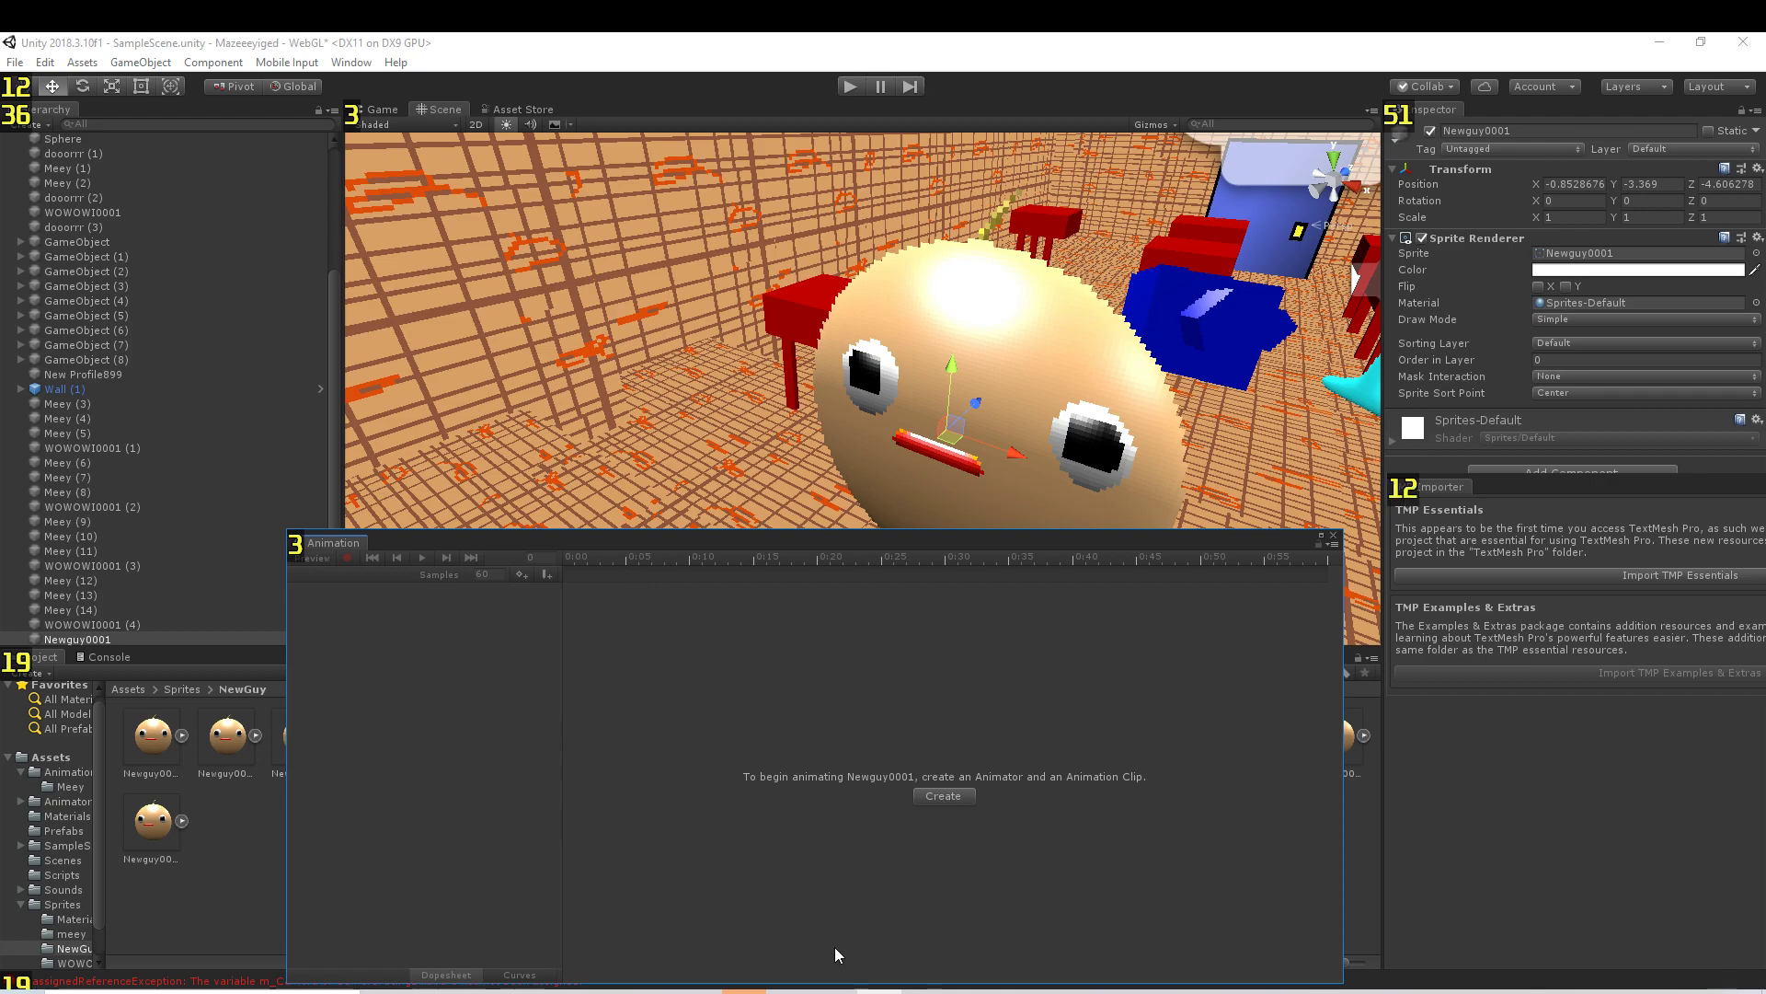
left_click(745, 989)
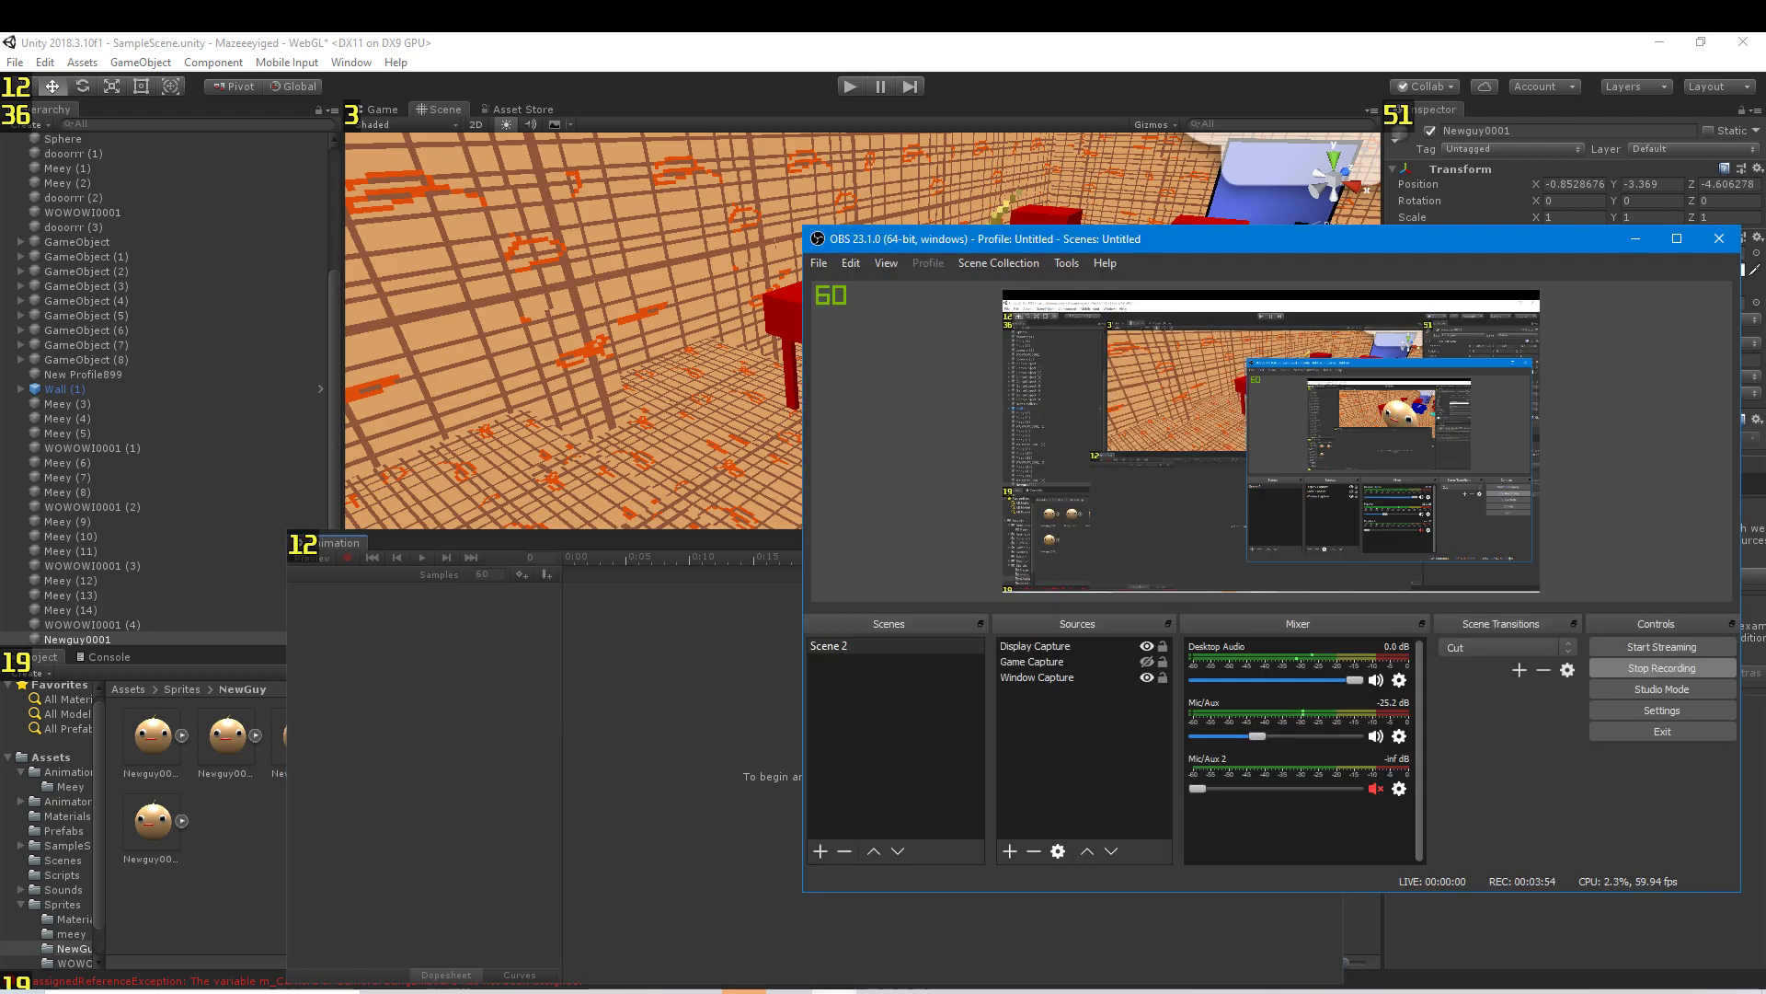
left_click(1354, 736)
left_click(1375, 736)
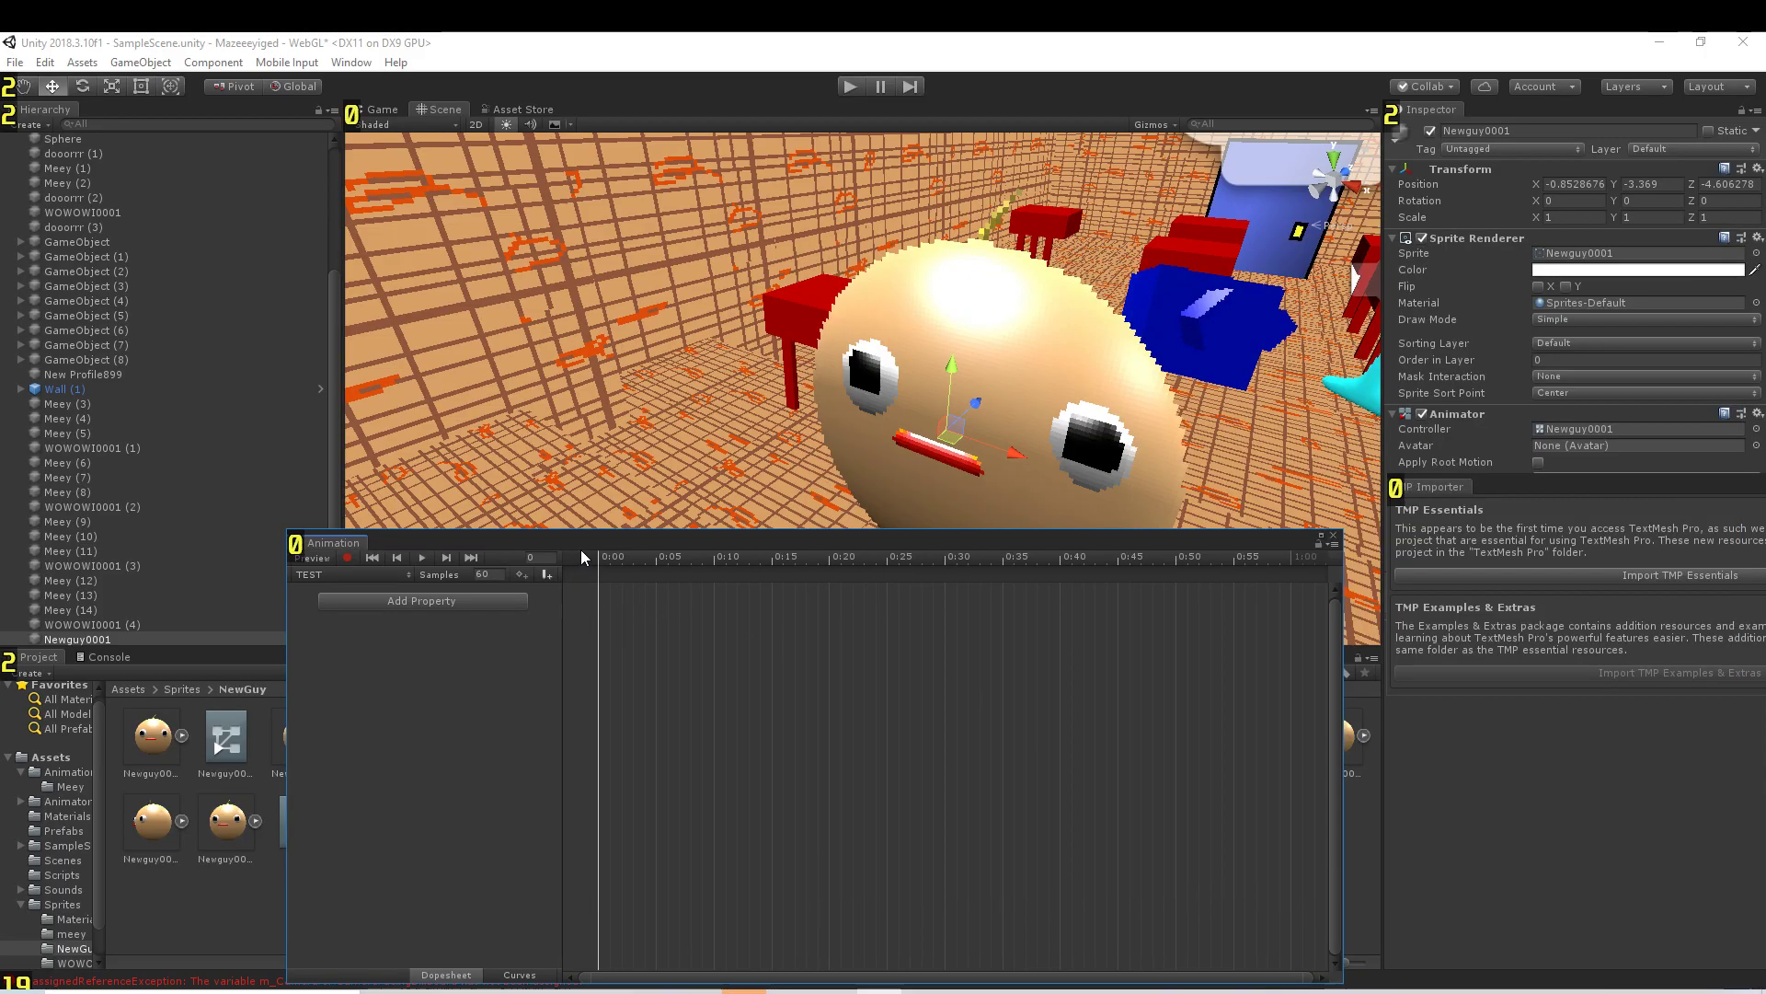
- Dock the Animation window beside the project assets and select the NewGuy folder assets
mouse_move(407, 539)
left_mouse_down()
mouse_move(1057, 506)
mouse_move(1518, 525)
left_mouse_up()
left_click(186, 783)
key("ctrl+a")
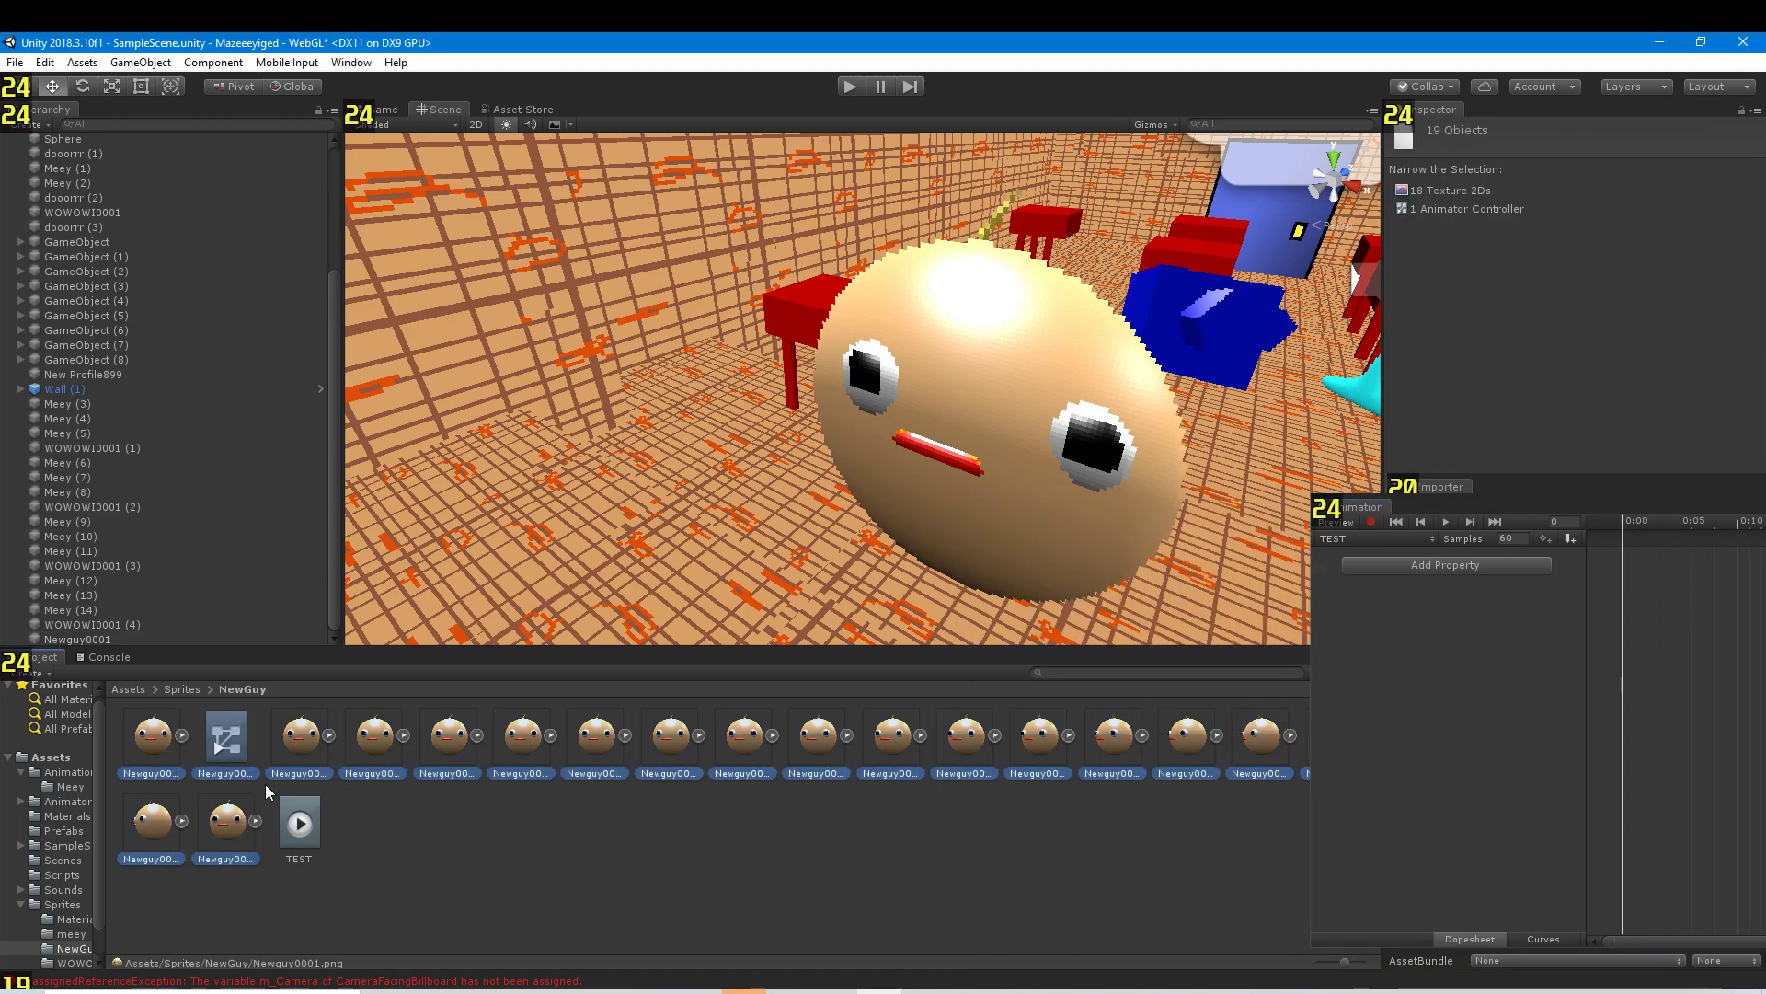
left_click(1578, 599)
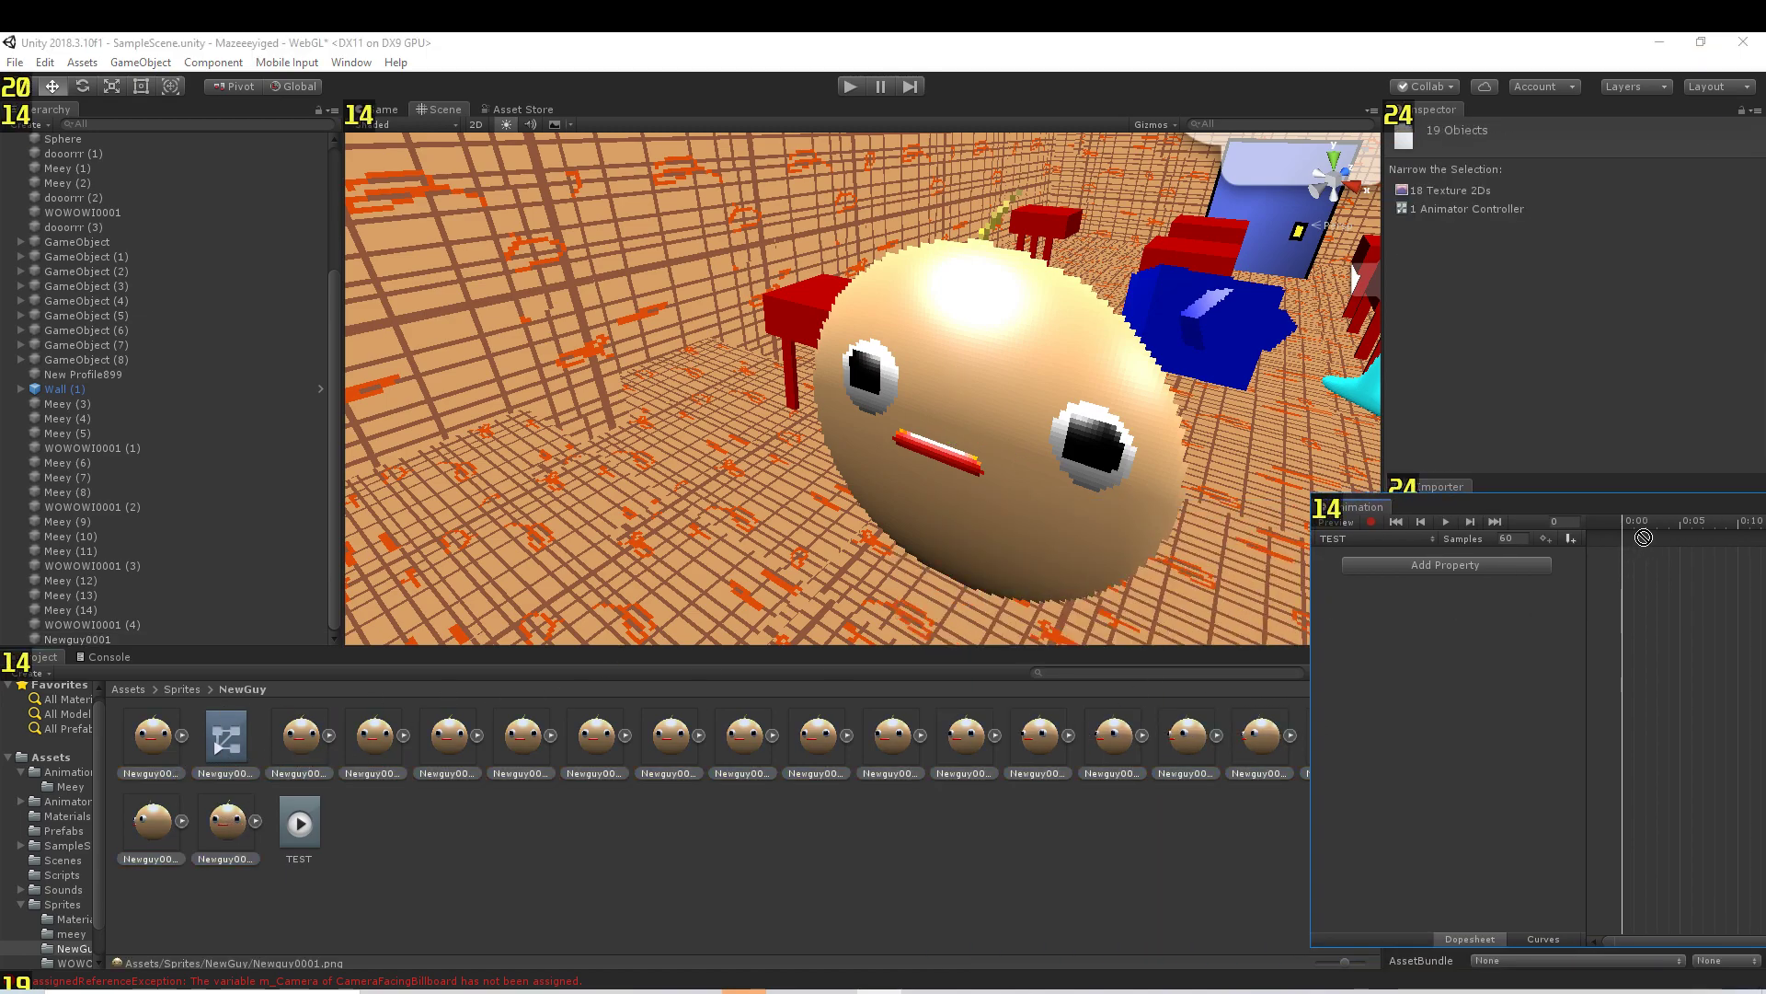
- Drag all 17 Newguy head frames into the TEST clip as sprite keyframes
left_click(296, 774)
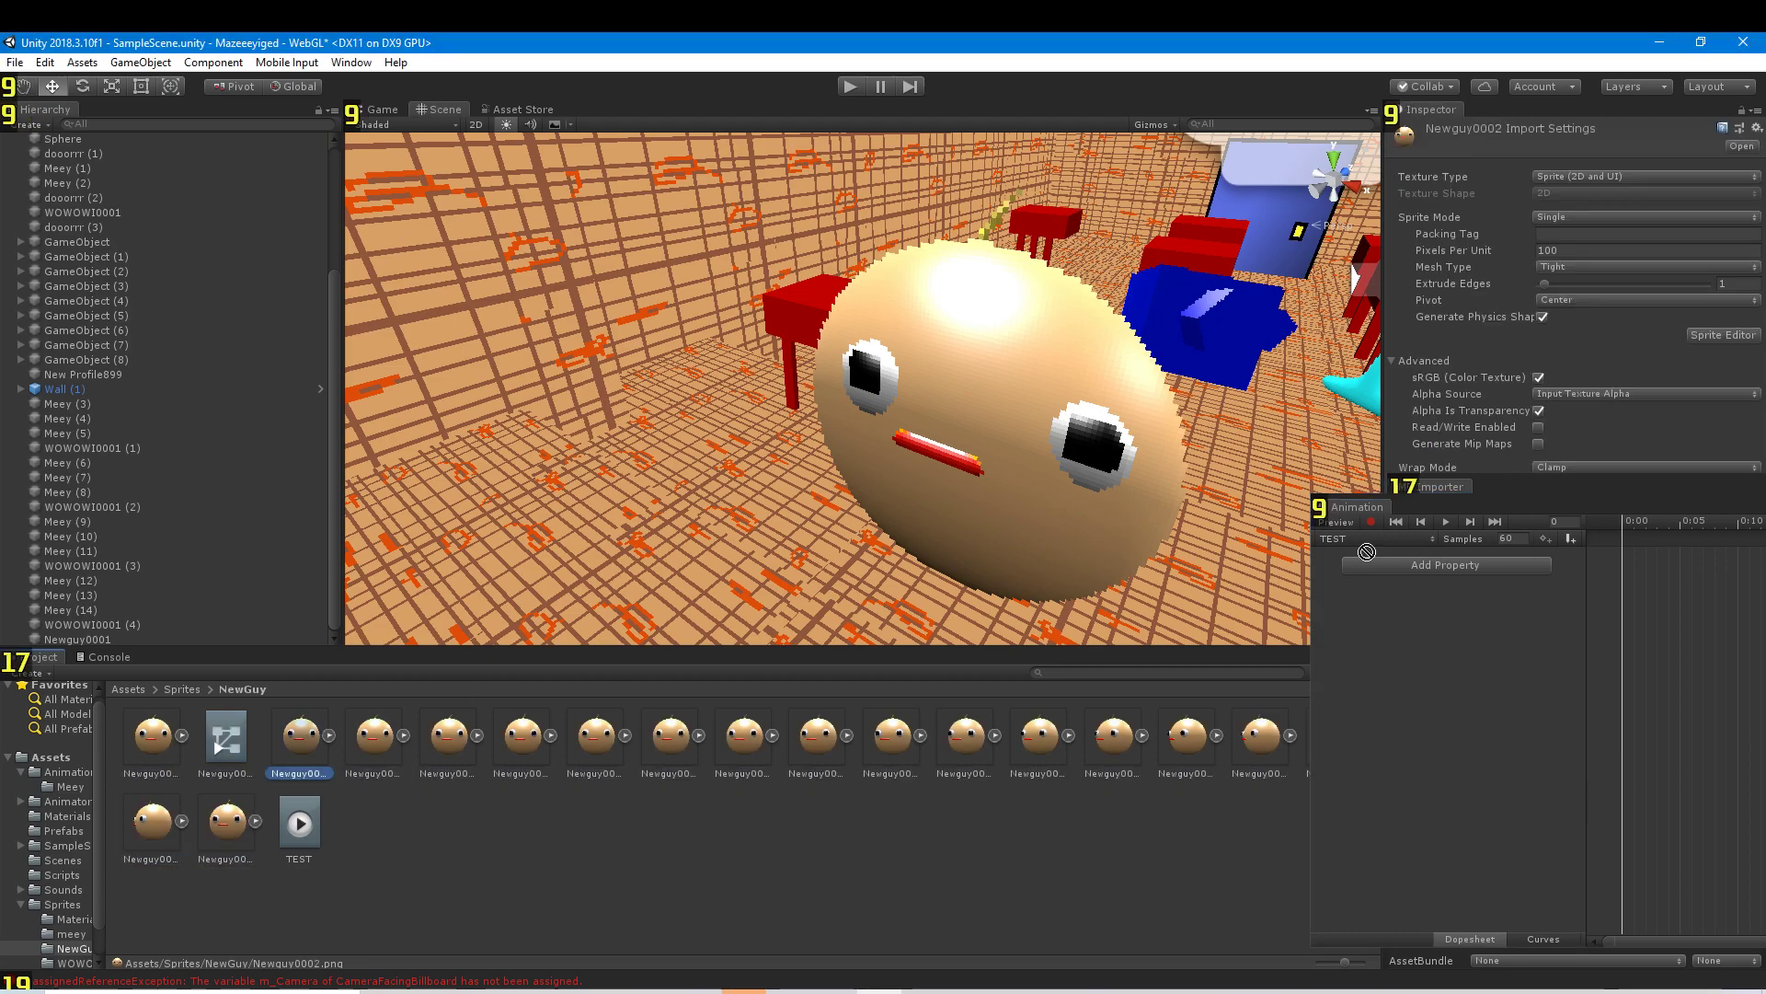
left_click_drag(1366, 552, 1638, 538)
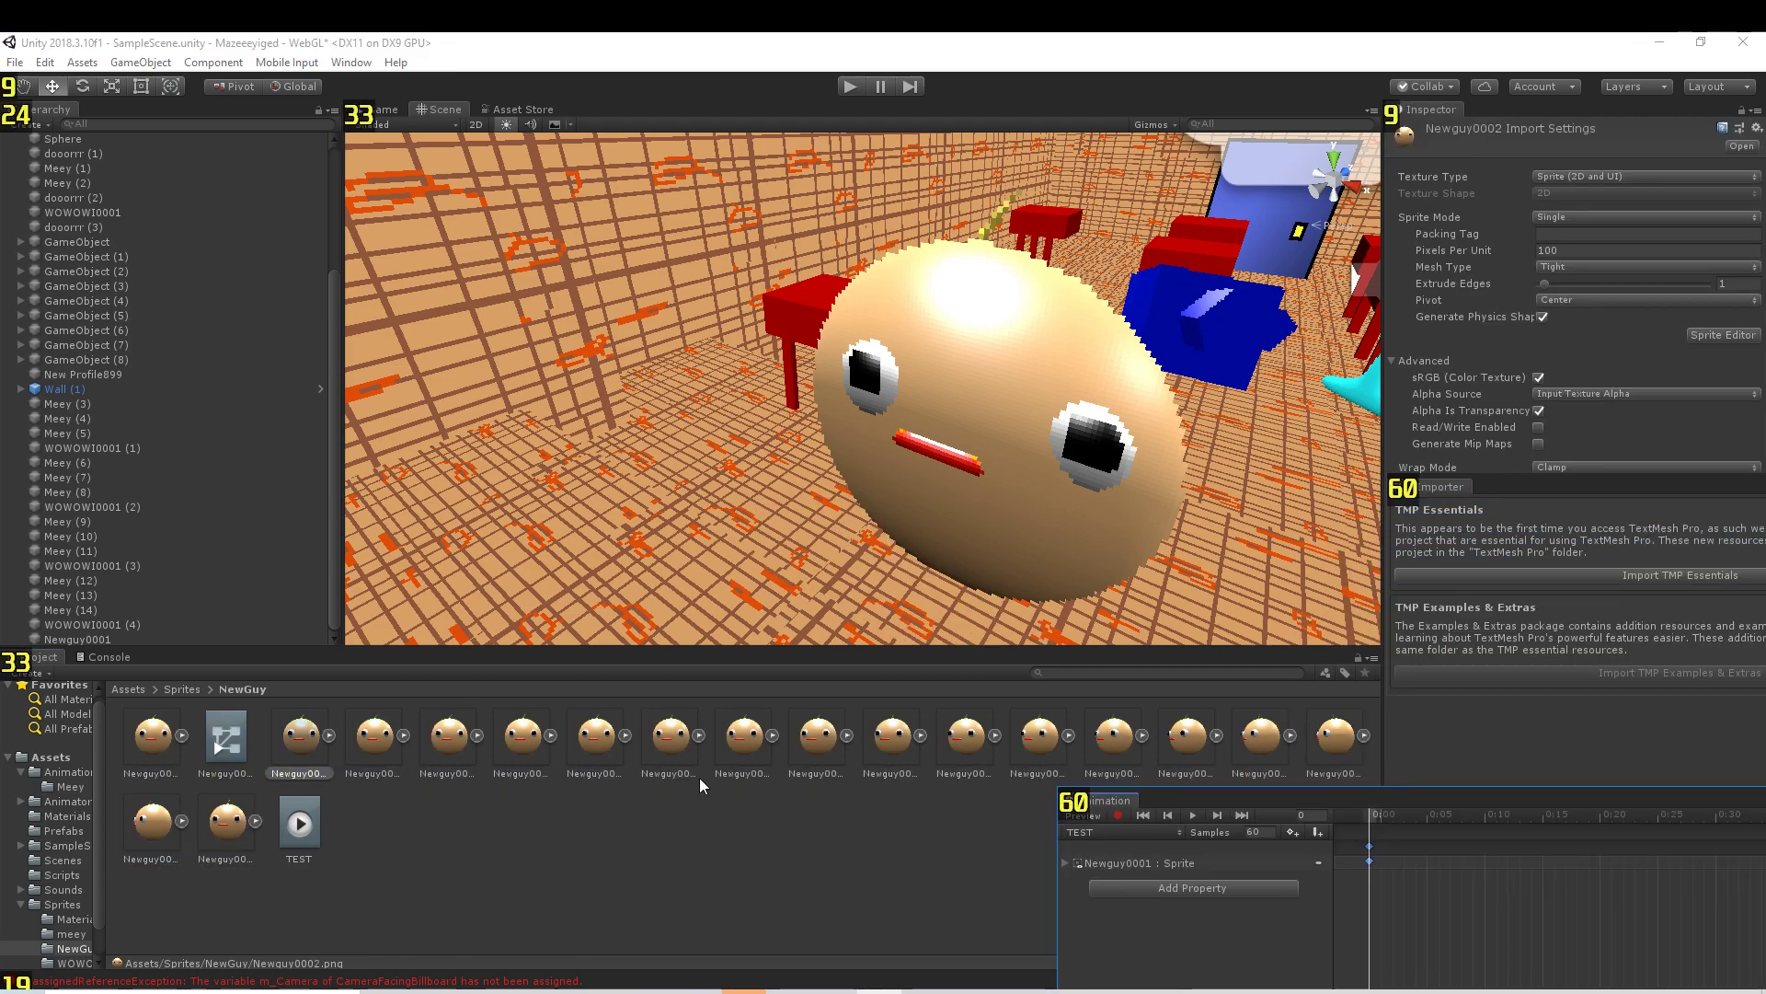
left_click(228, 822, "shift")
left_click_drag(229, 822, 1395, 838)
left_click_drag(1104, 800, 811, 645)
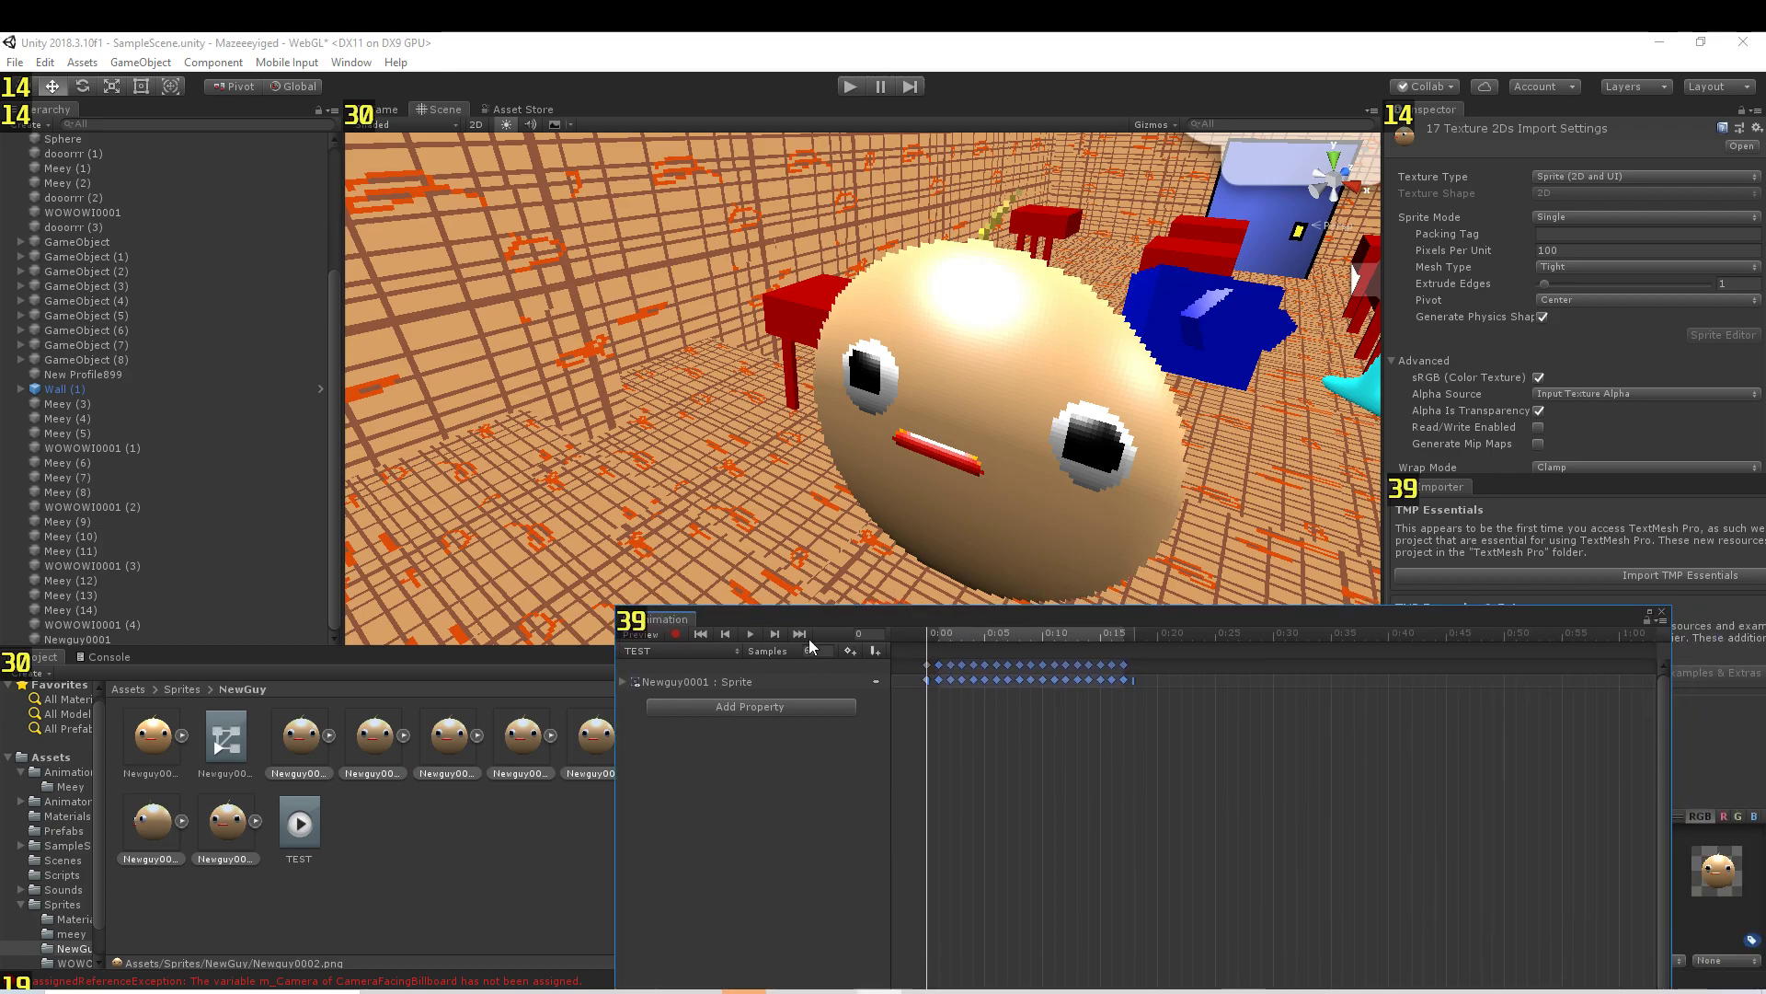
- Preview the head animation playing in the scene view, then close the animation editor
left_click(750, 633)
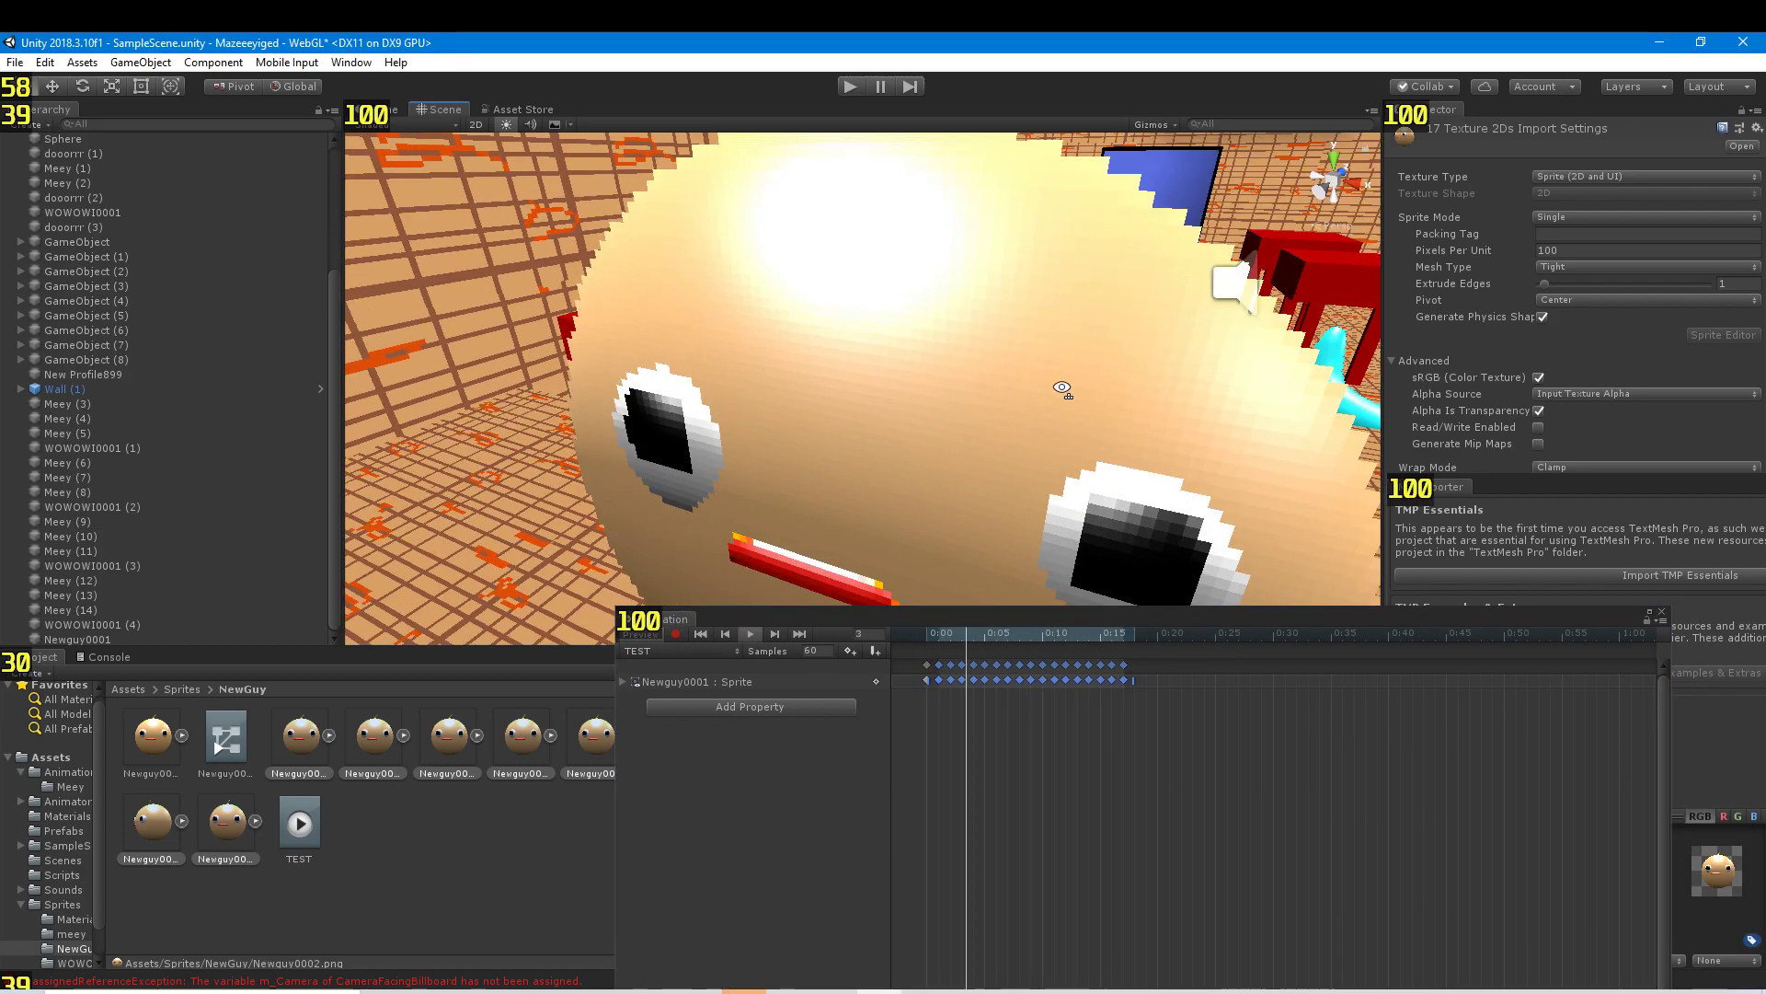
mouse_move(773, 415)
right_mouse_down()
mouse_move(810, 383)
mouse_move(762, 614)
right_mouse_up()
left_click(747, 634)
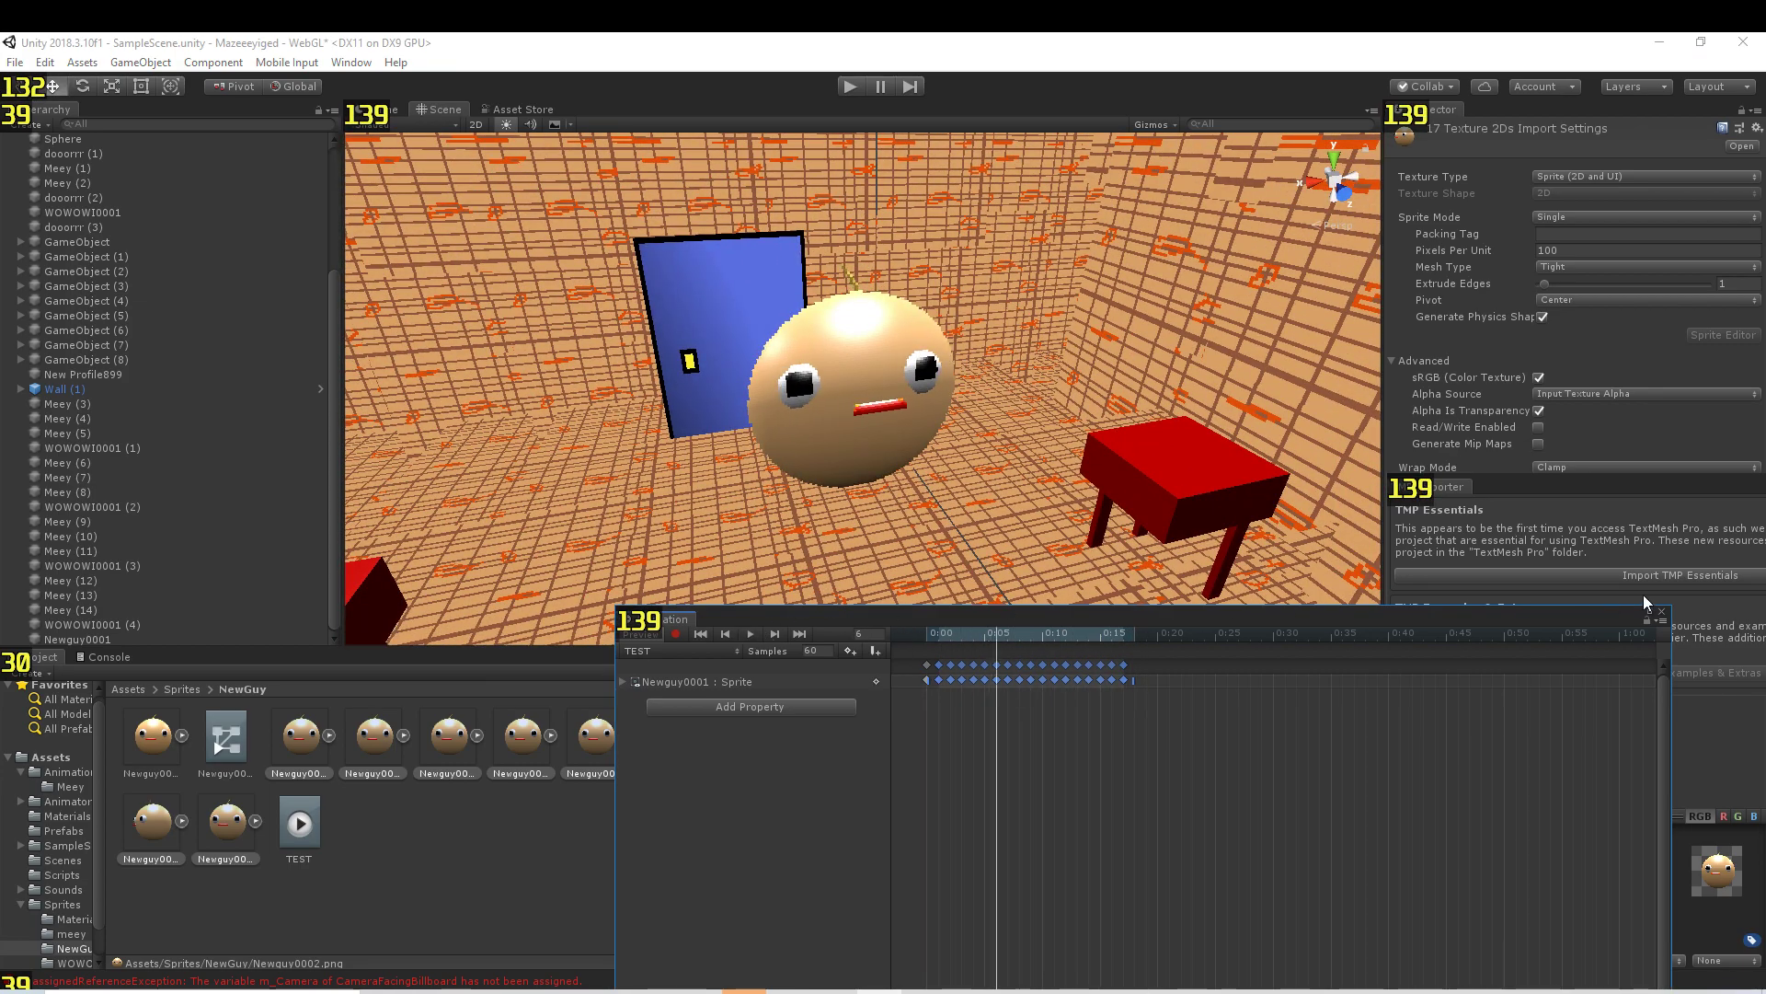
left_click(1663, 613)
right_click_drag(1045, 434, 886, 426)
- Add the Camera Facing Billboard script component to the Newguy0001 head
left_click(884, 426)
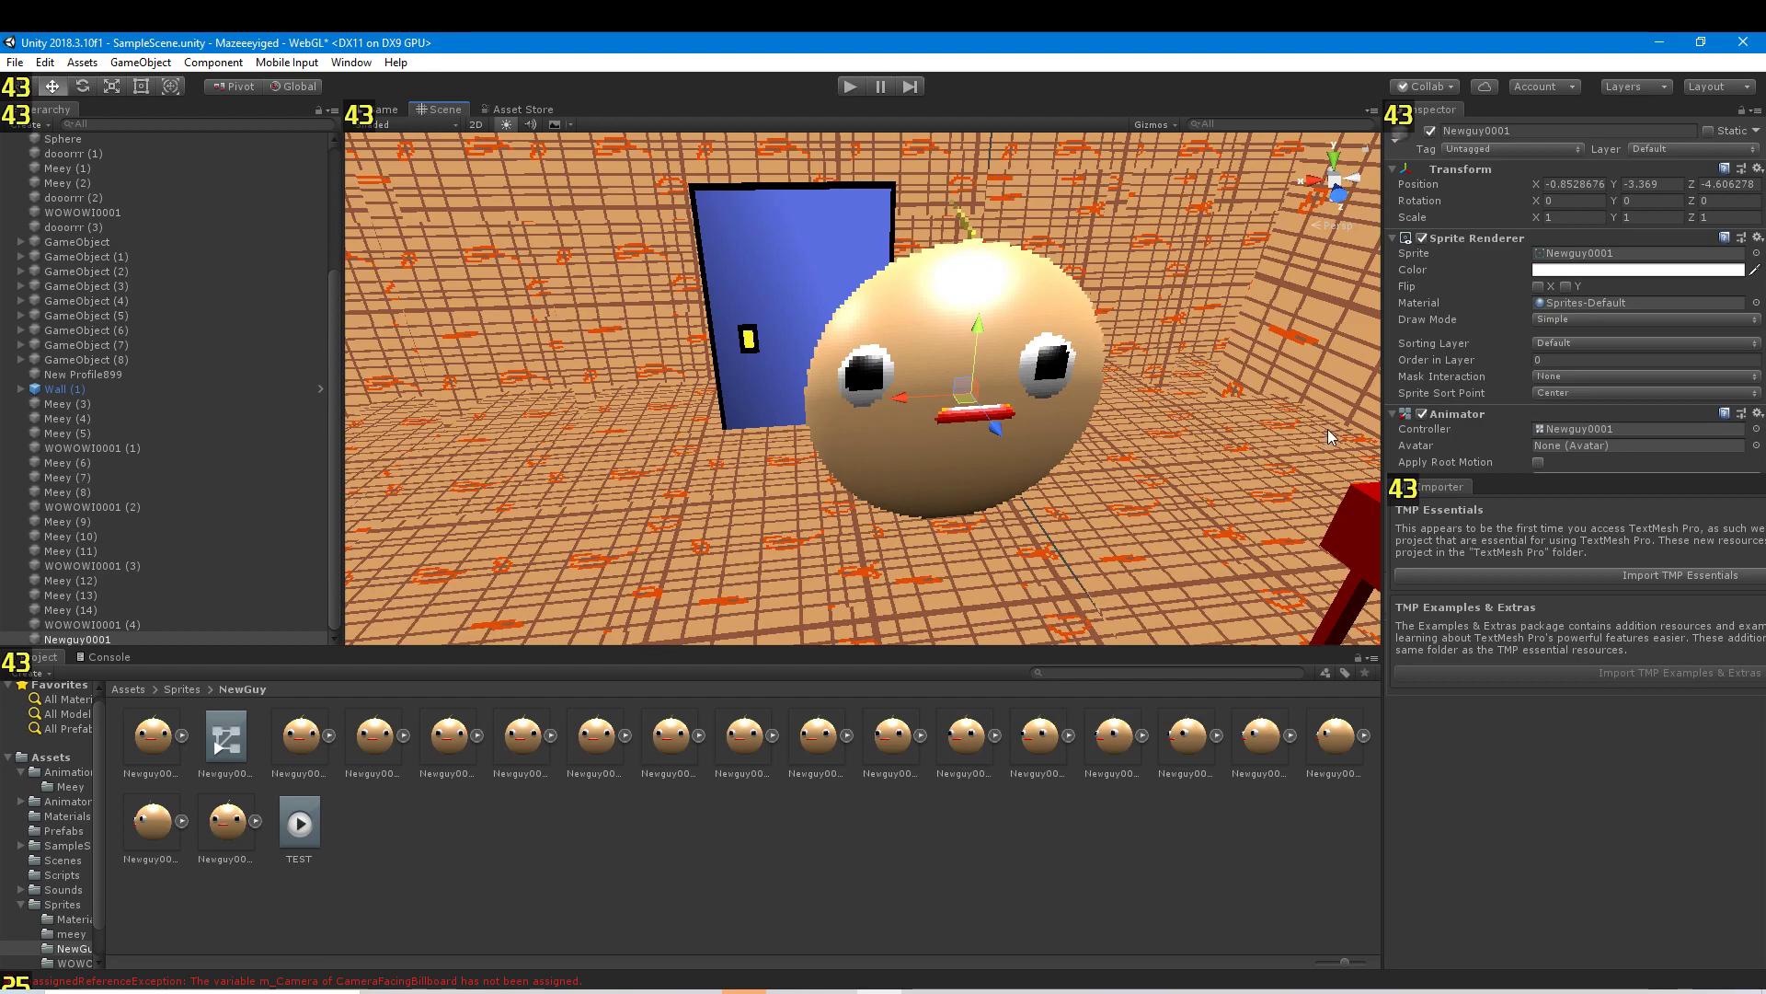
left_click_drag(1530, 504, 1178, 701)
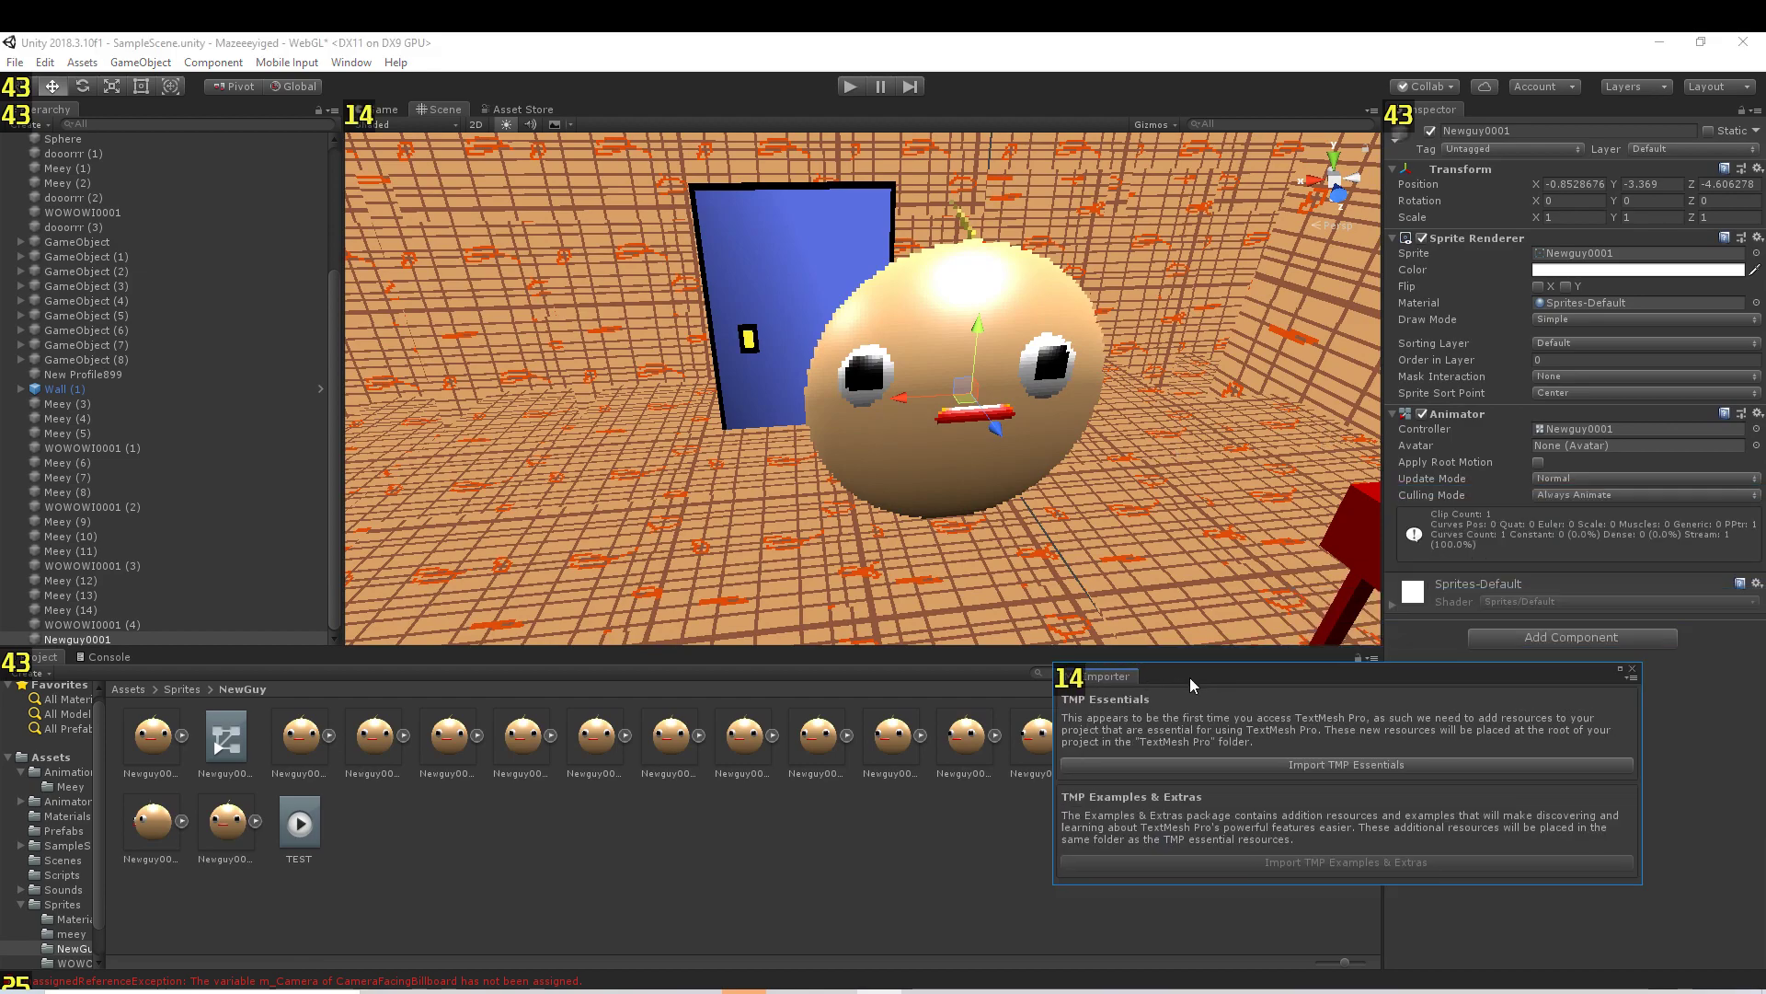
left_click(1621, 633)
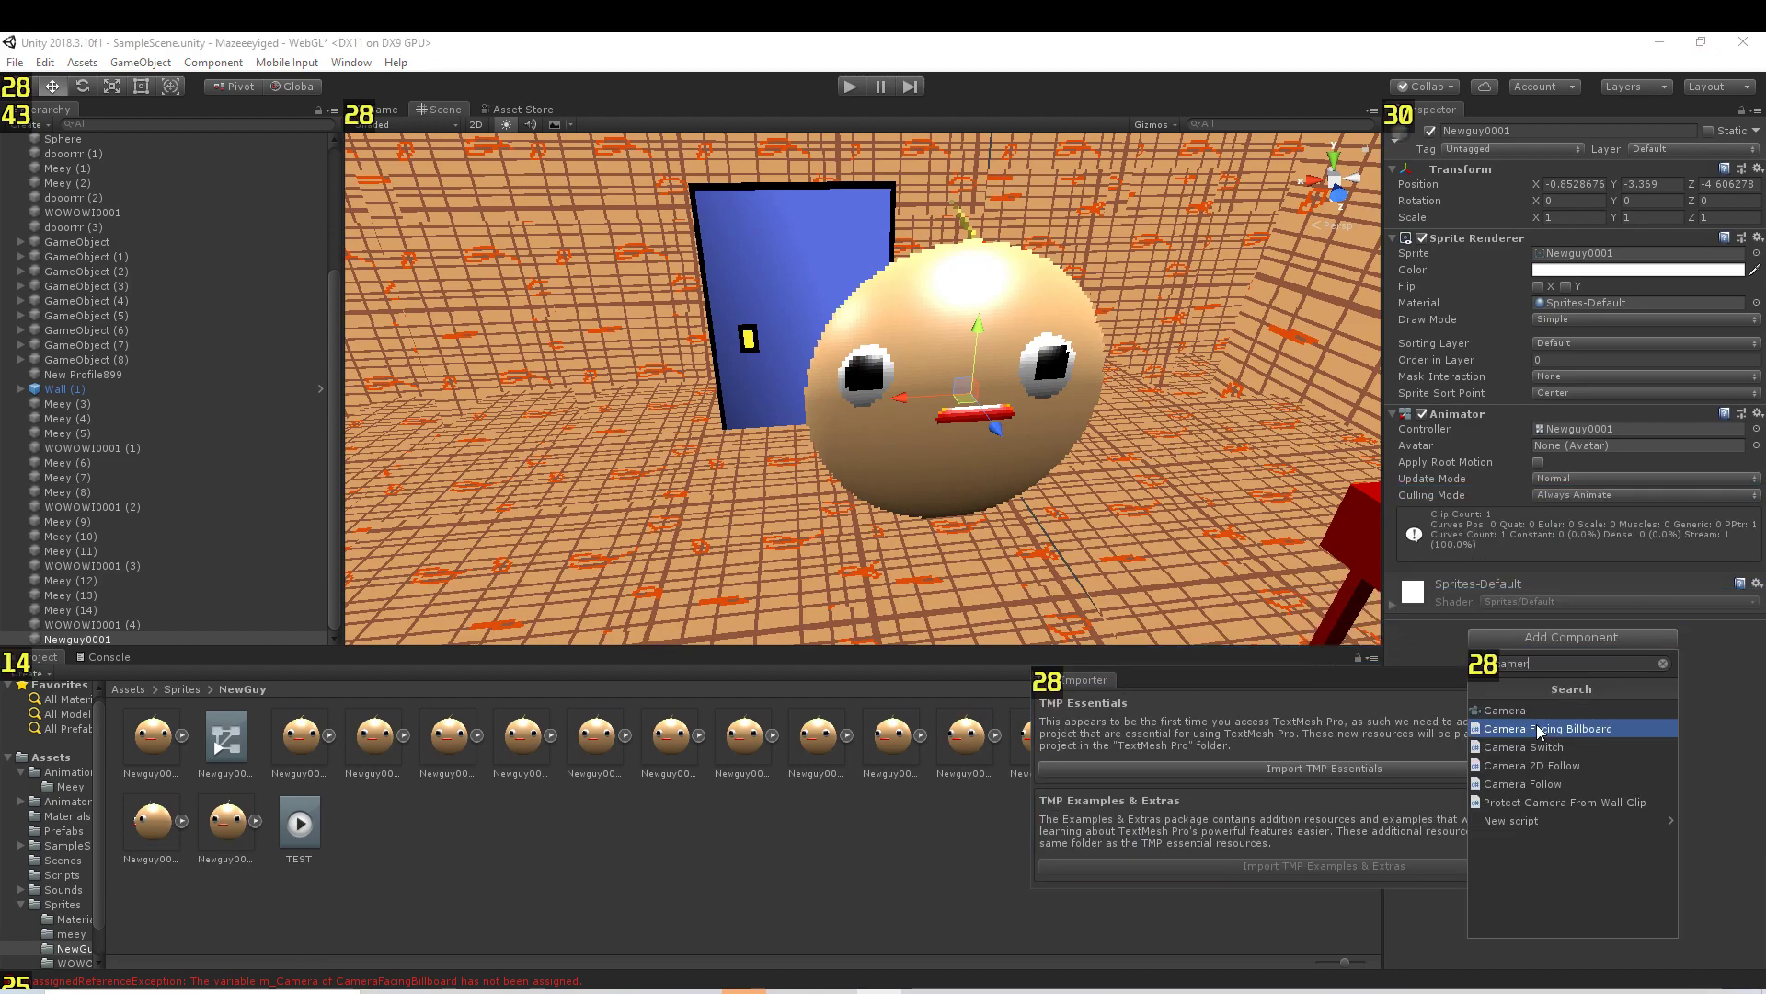
key("Escape")
scroll(119, 146, "up", 4)
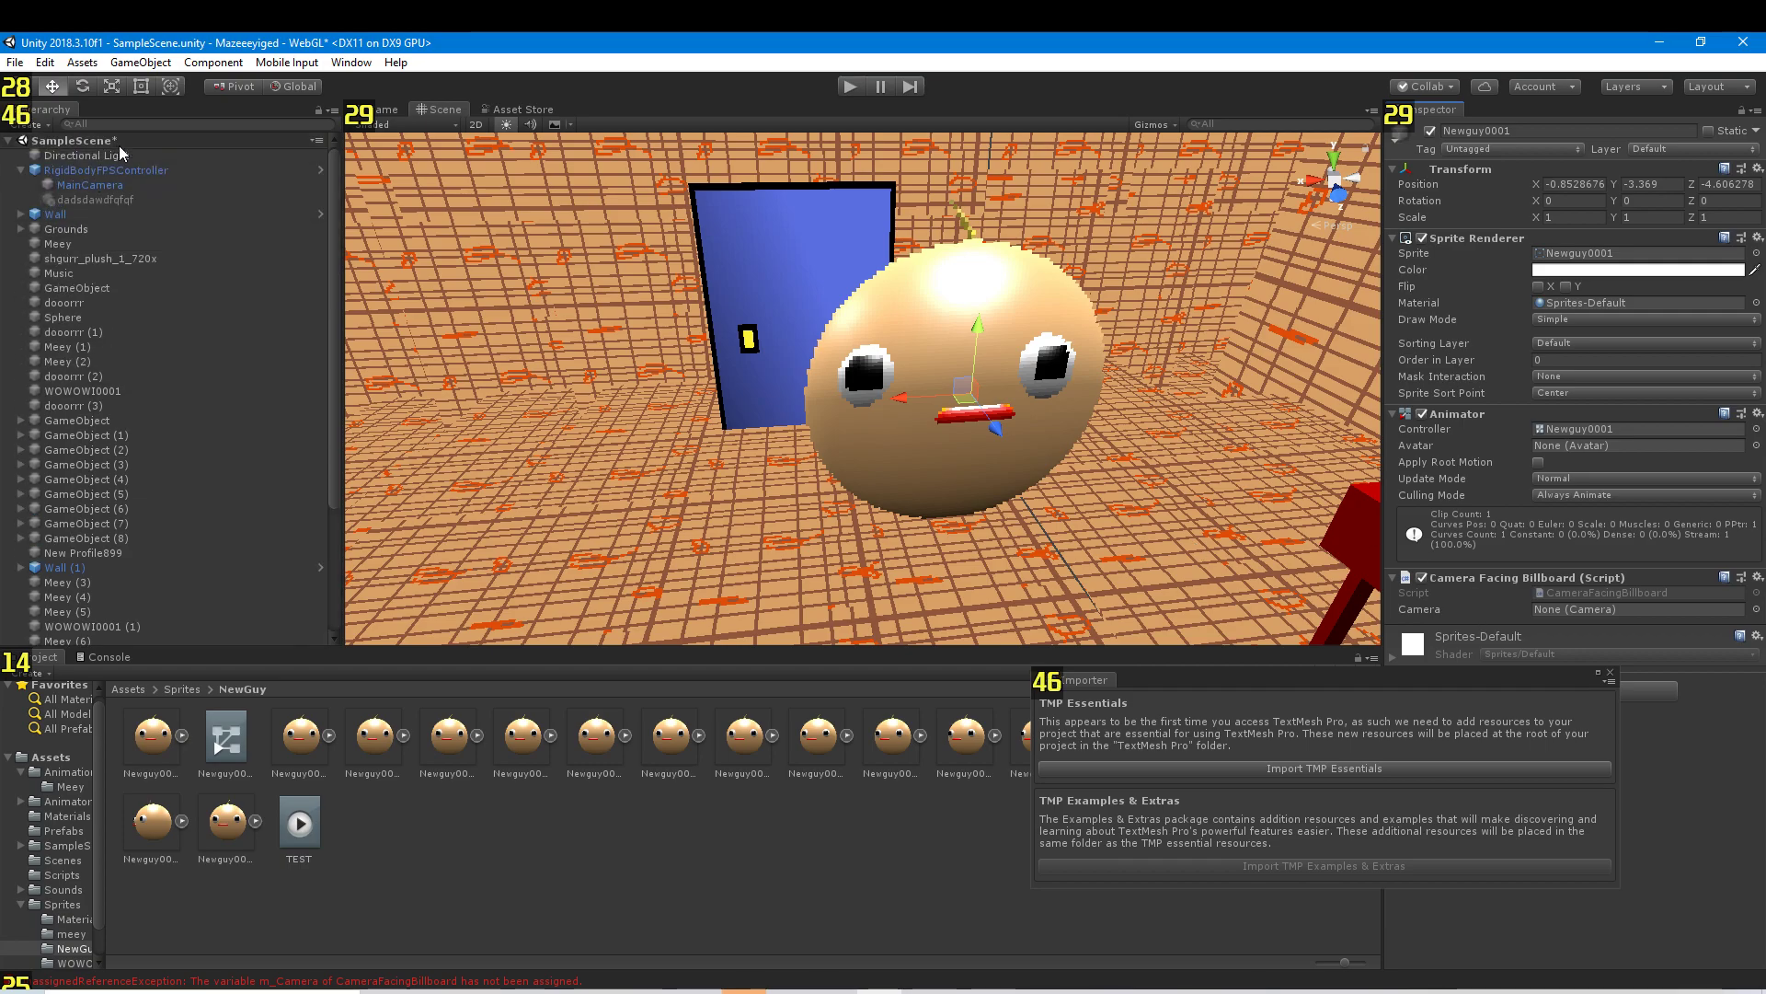
- Select MainCamera, check the game camera view, and move the TMP importer window aside
left_click(91, 186)
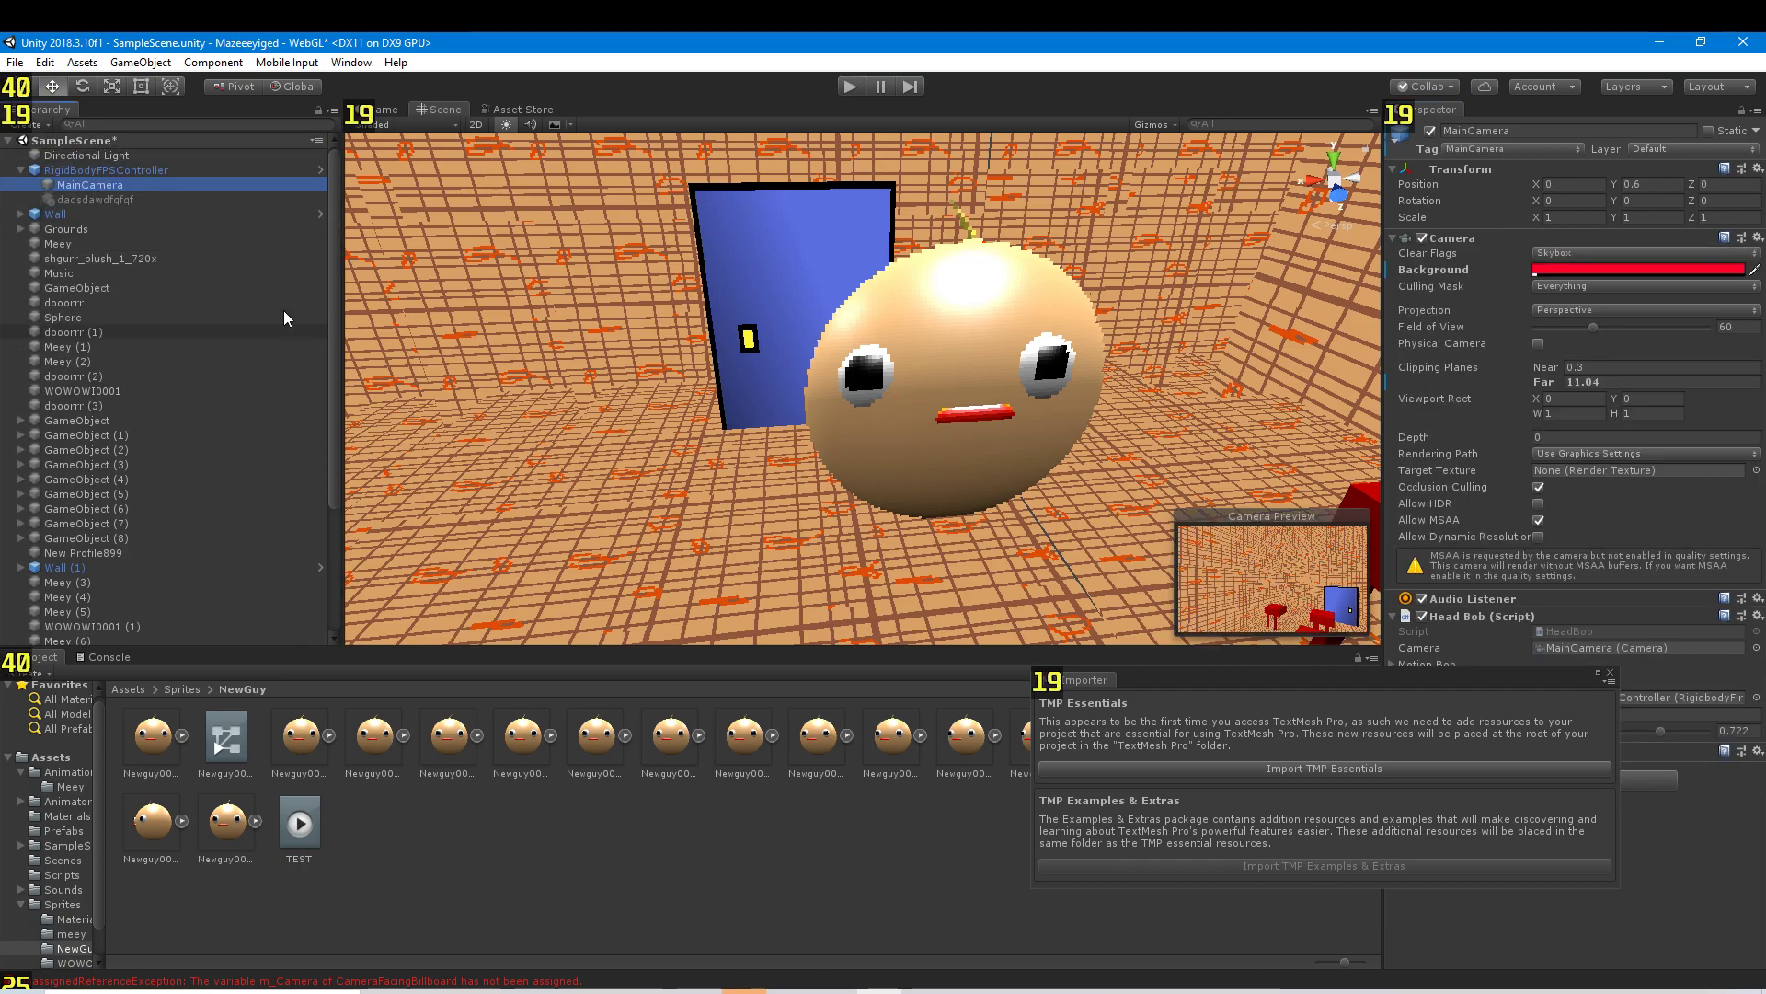
left_click(390, 110)
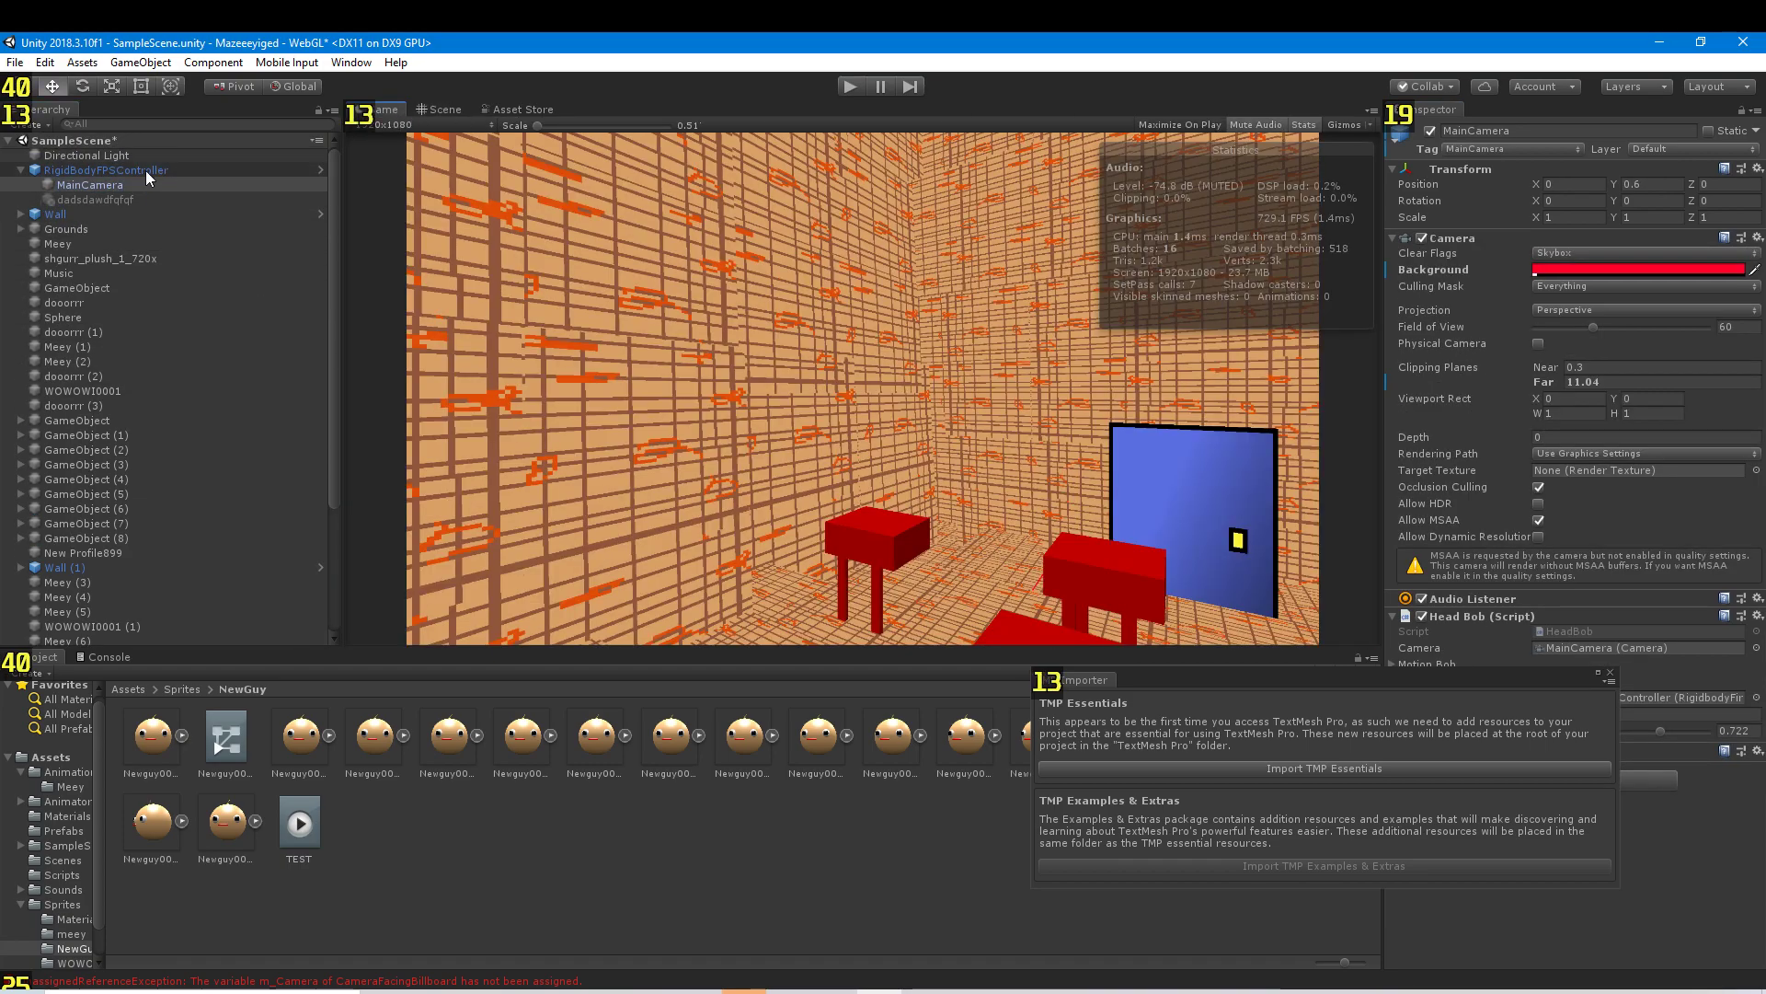
left_click(1136, 676)
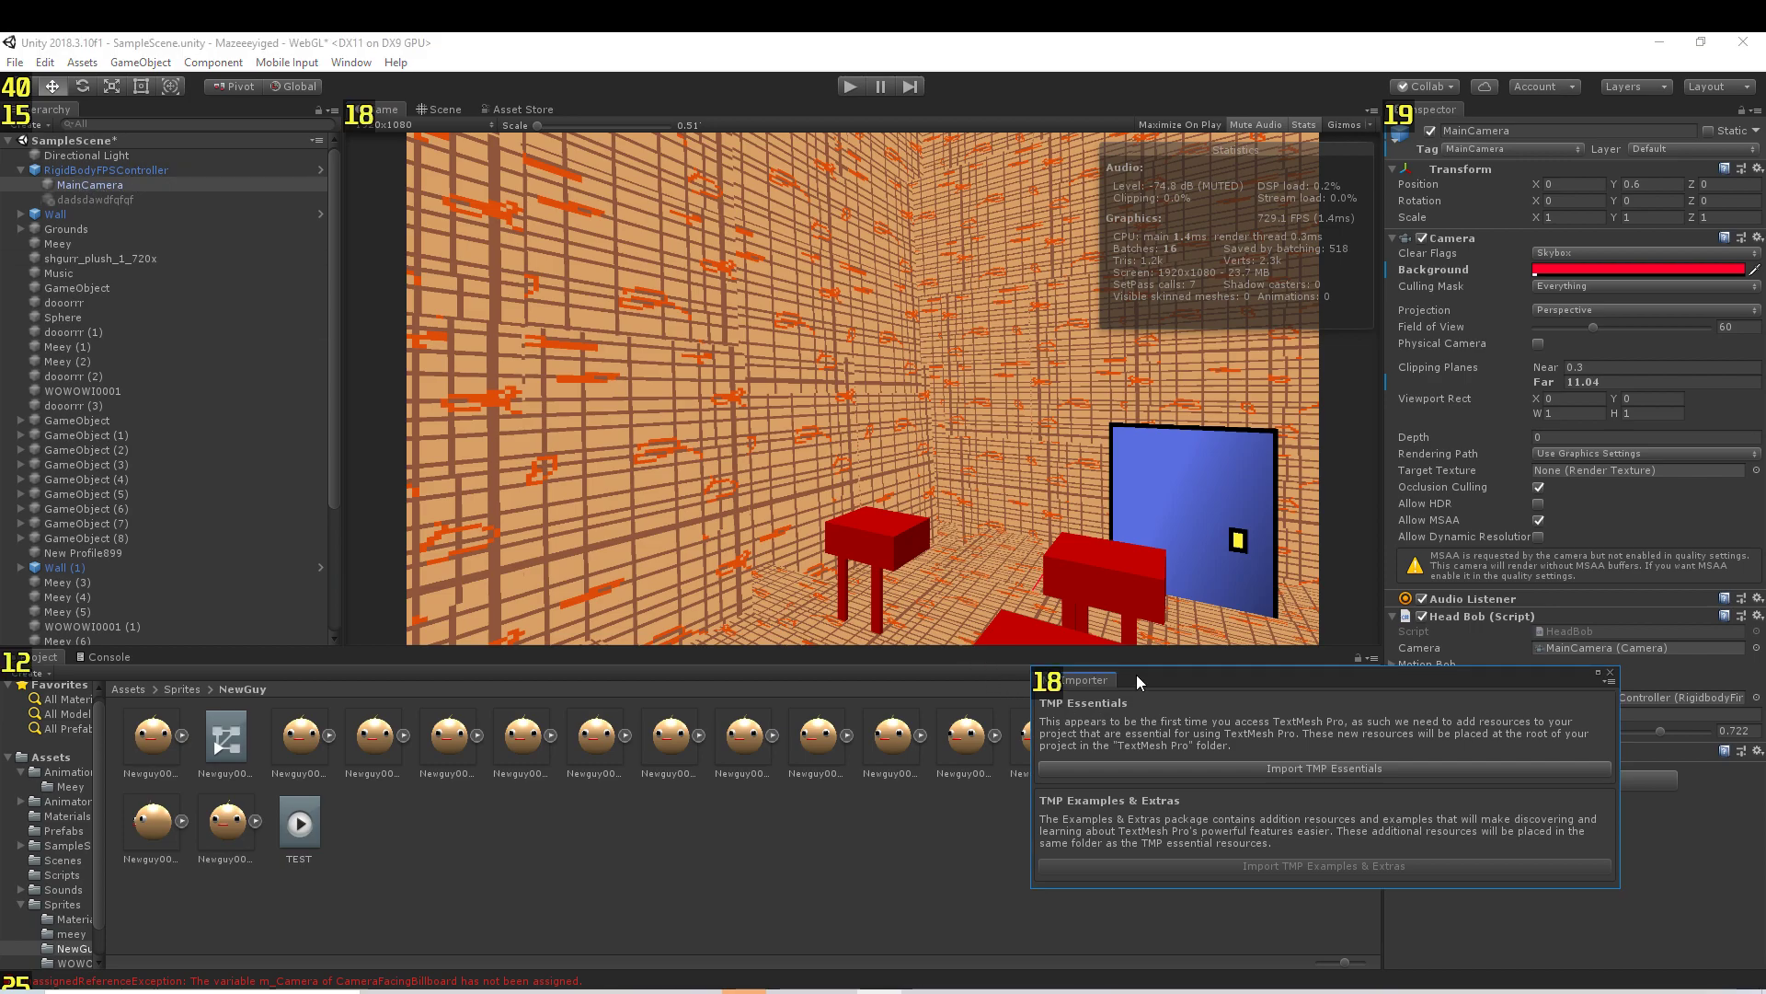
left_click_drag(1136, 674, 843, 794)
left_click(426, 105)
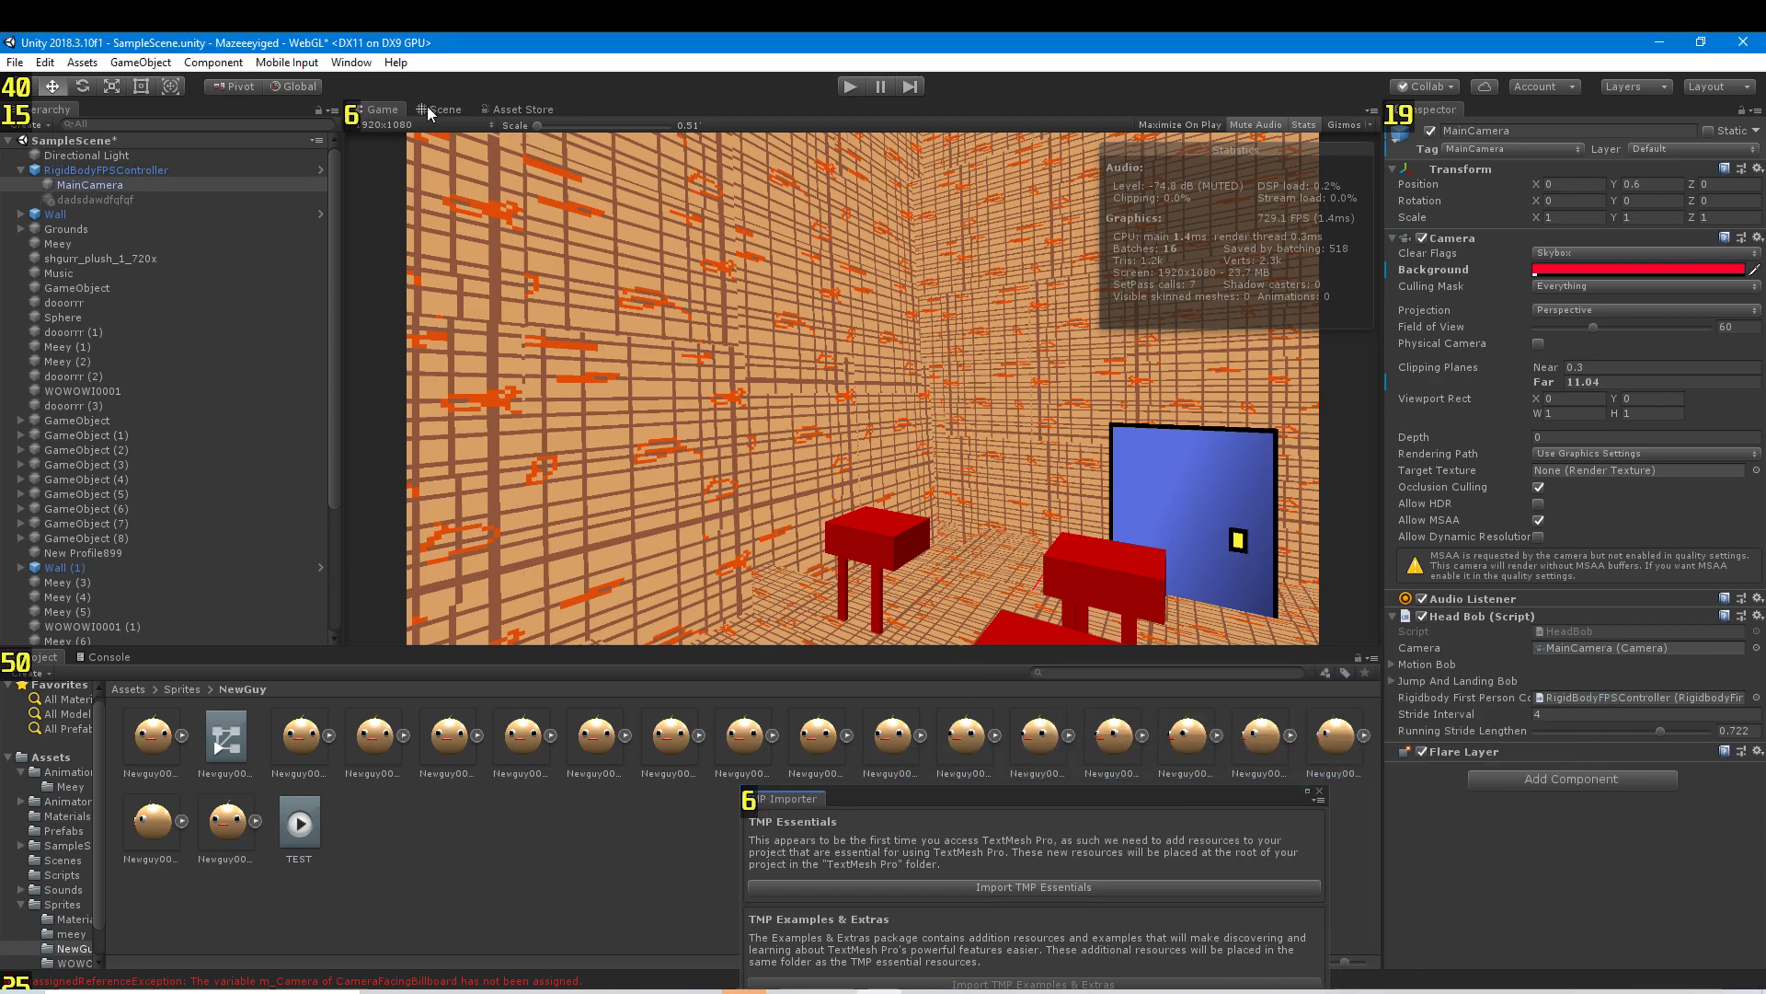
- Assign MainCamera to the billboard's Camera field and start the maze scene in play mode
left_click(958, 439)
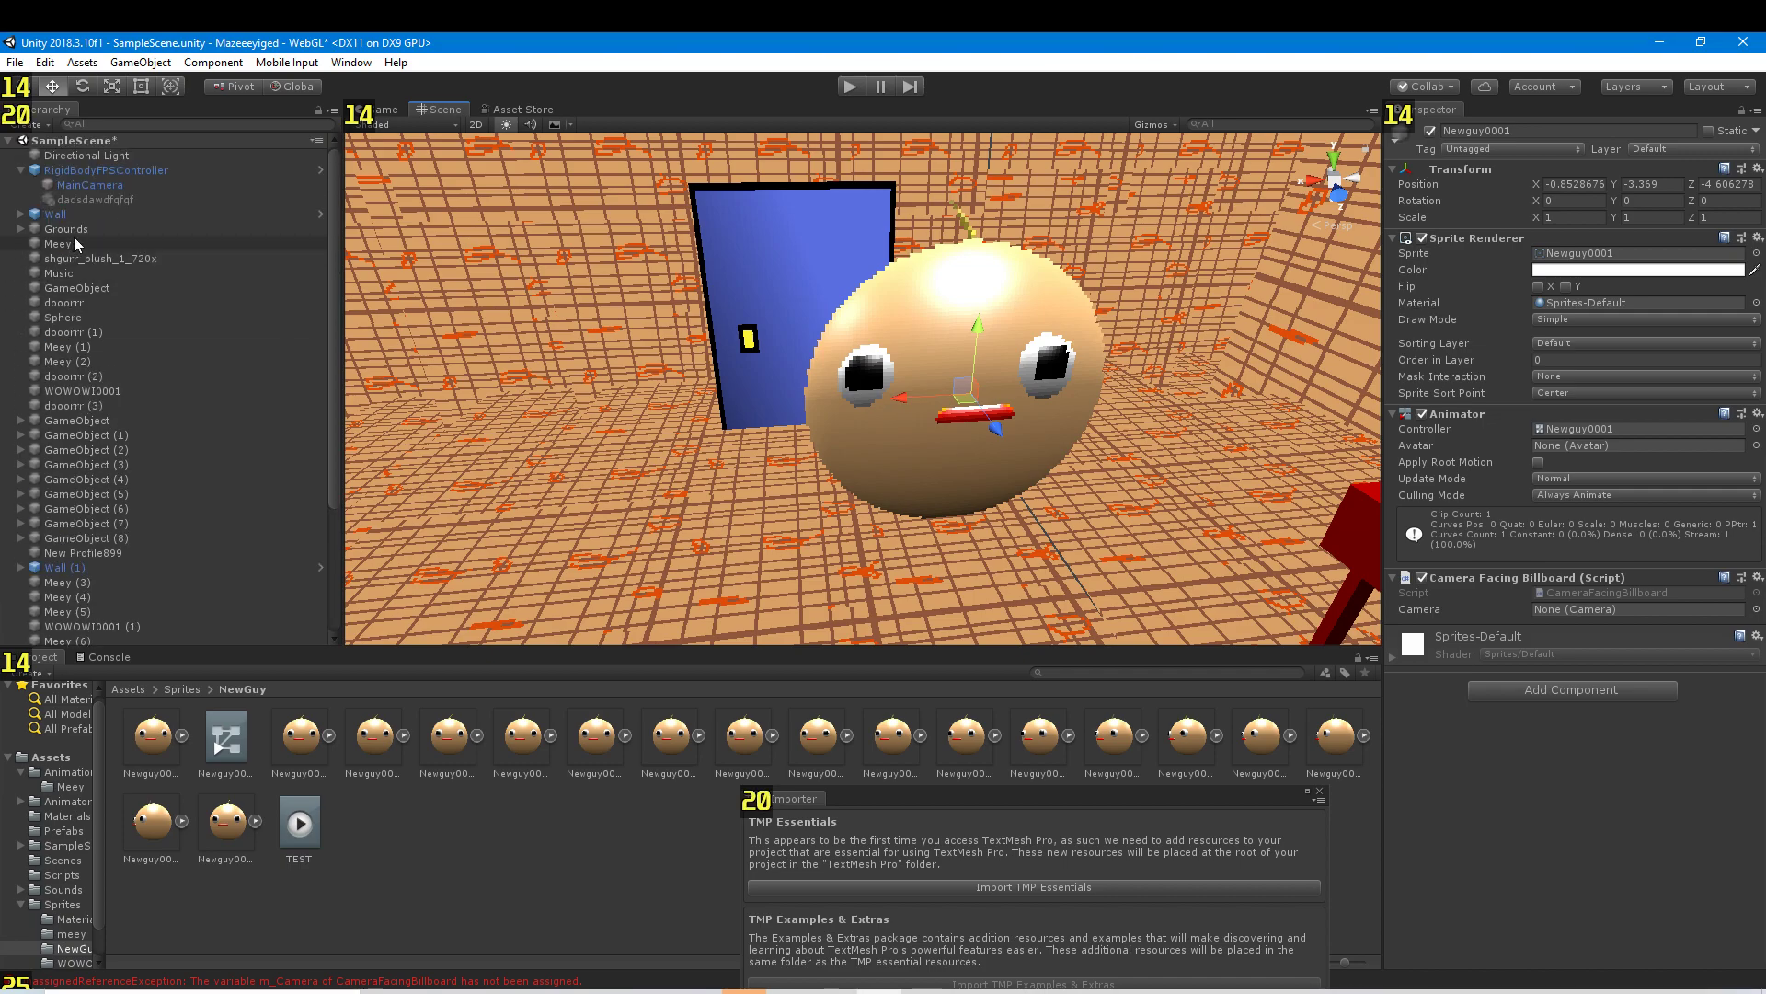
left_click_drag(96, 178, 1564, 612)
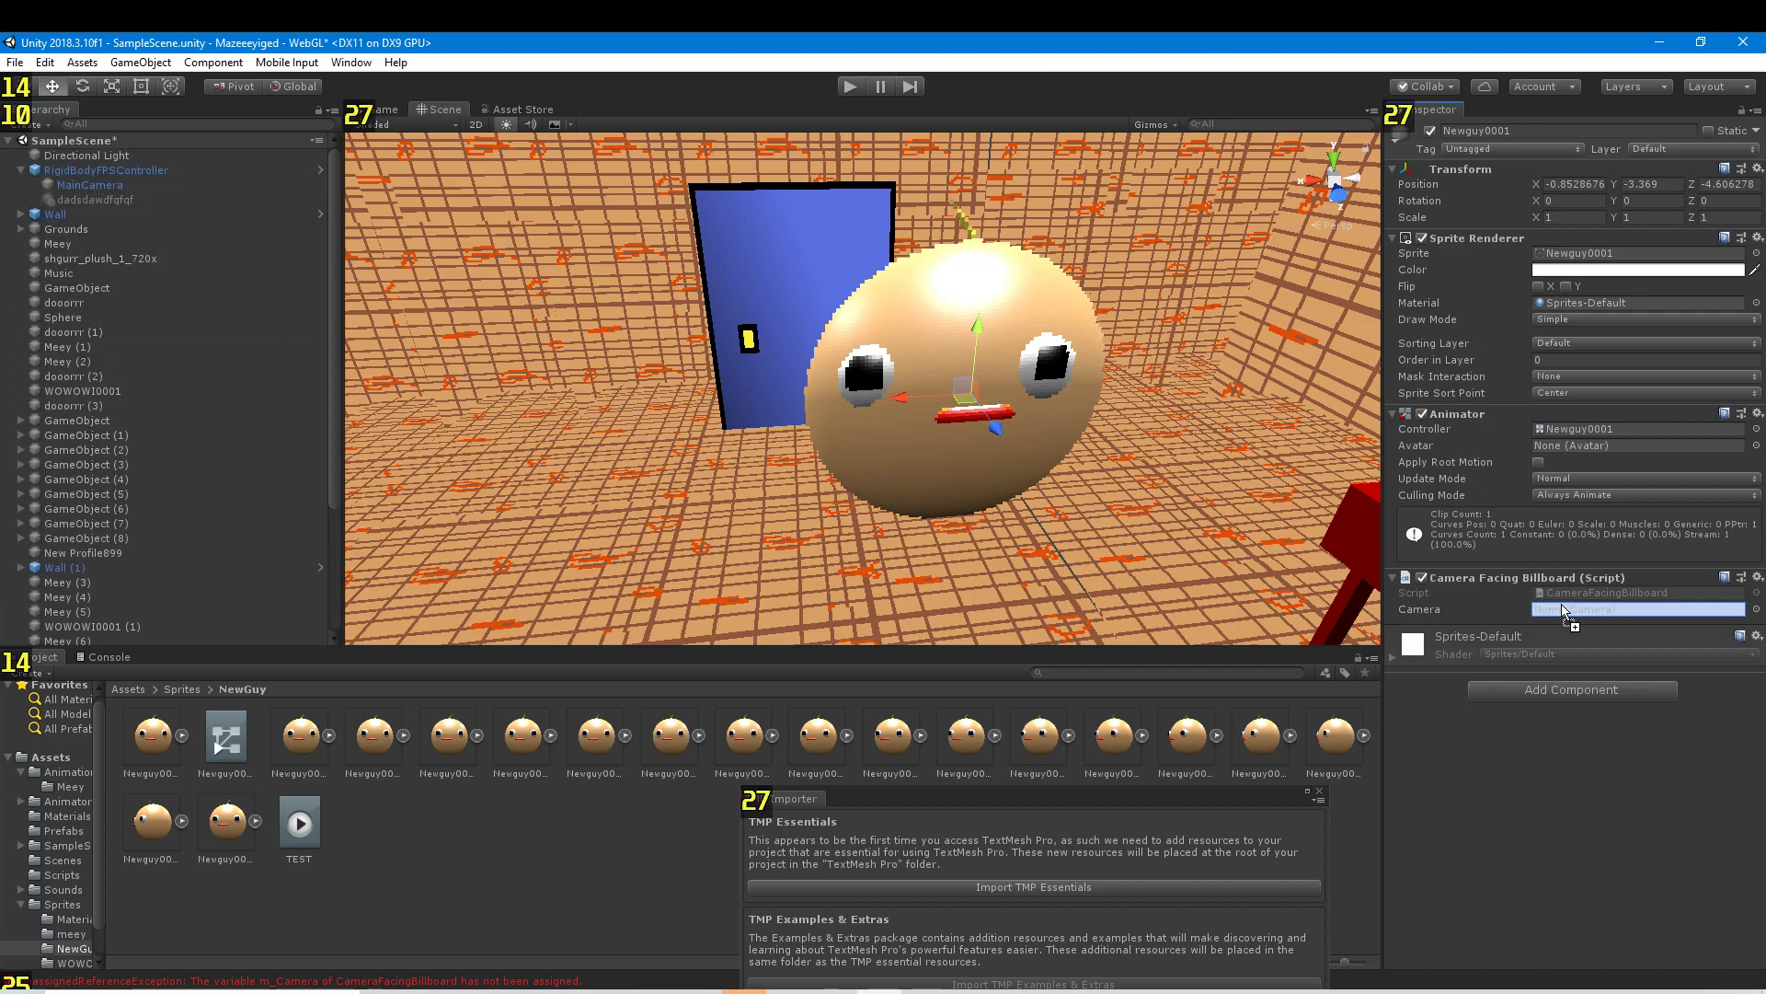
left_click(849, 85)
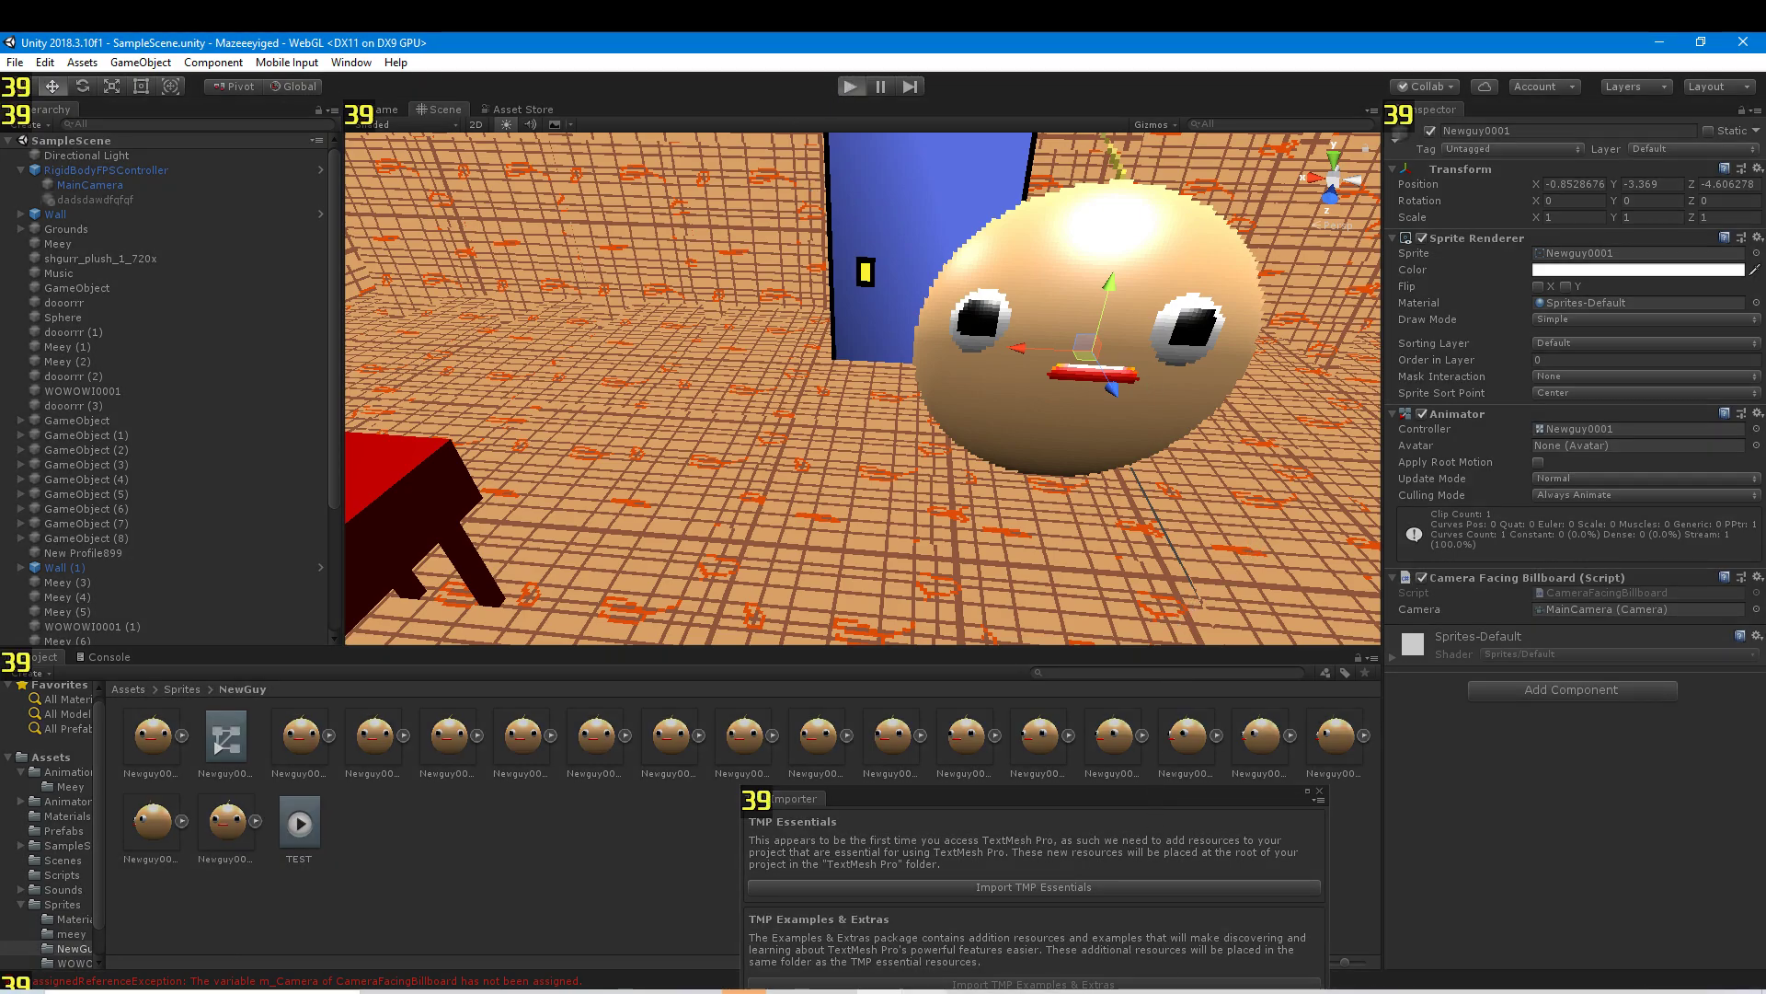
- Unmute the microphone in OBS and minimize the recorder
left_click(834, 992)
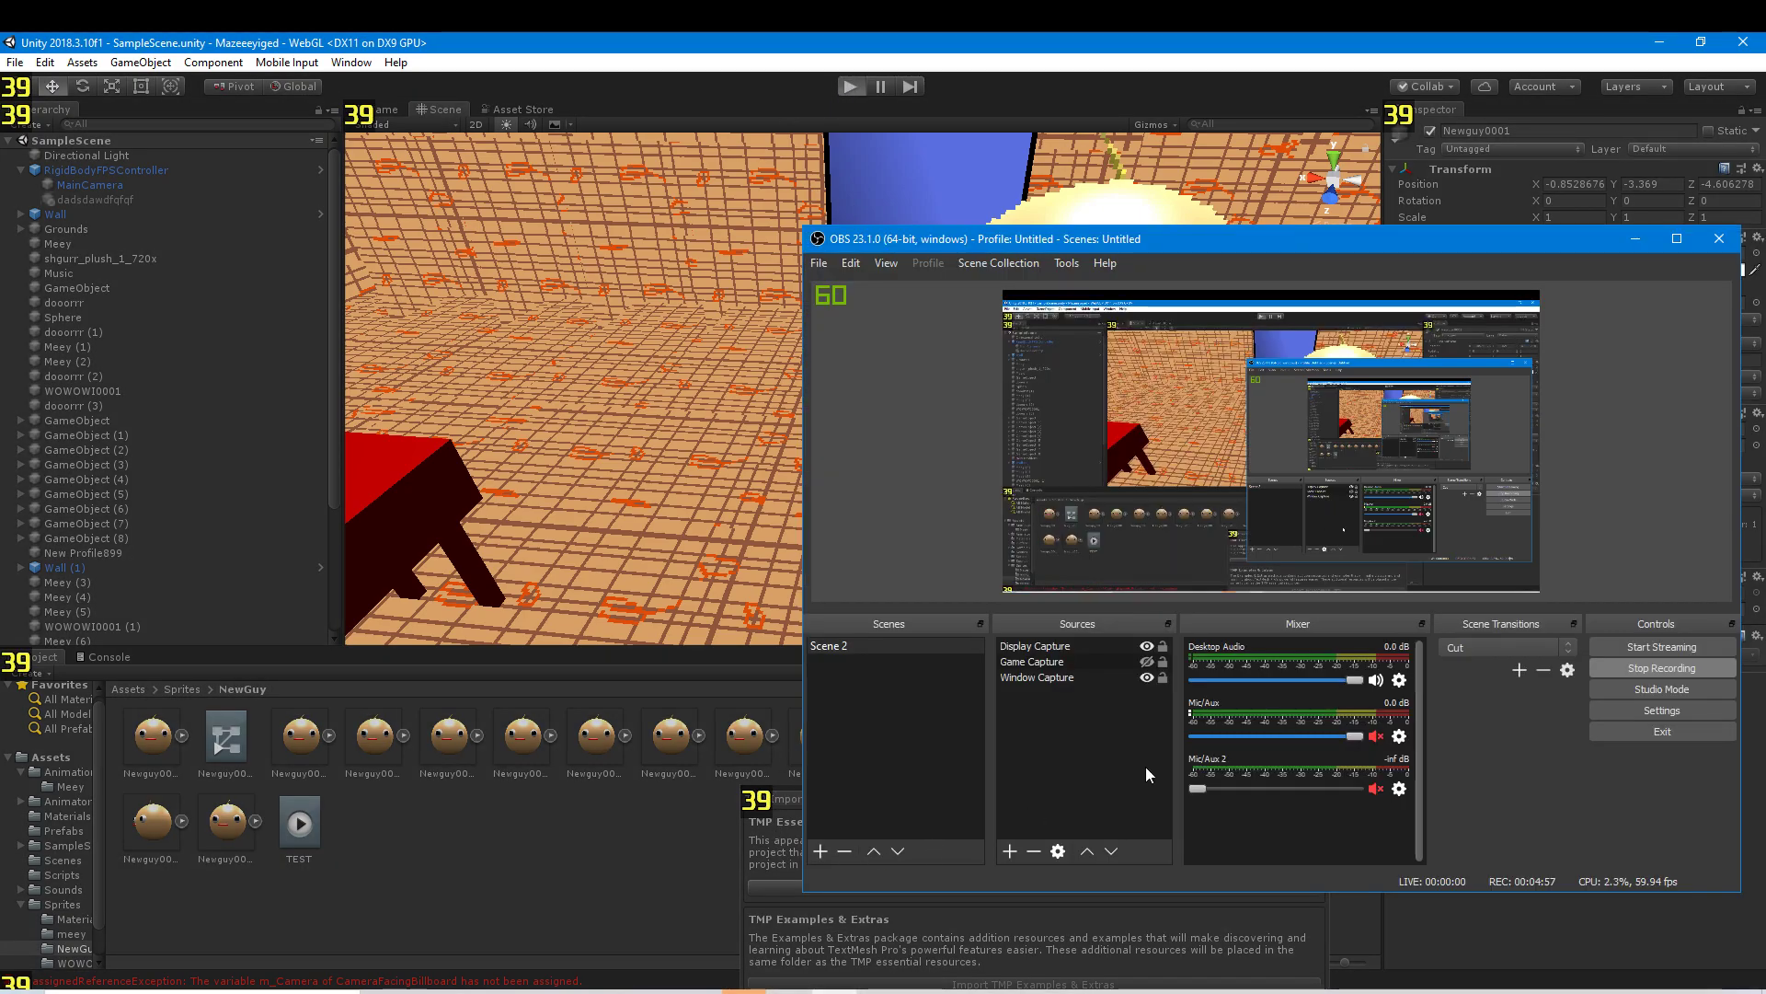
left_click(1374, 736)
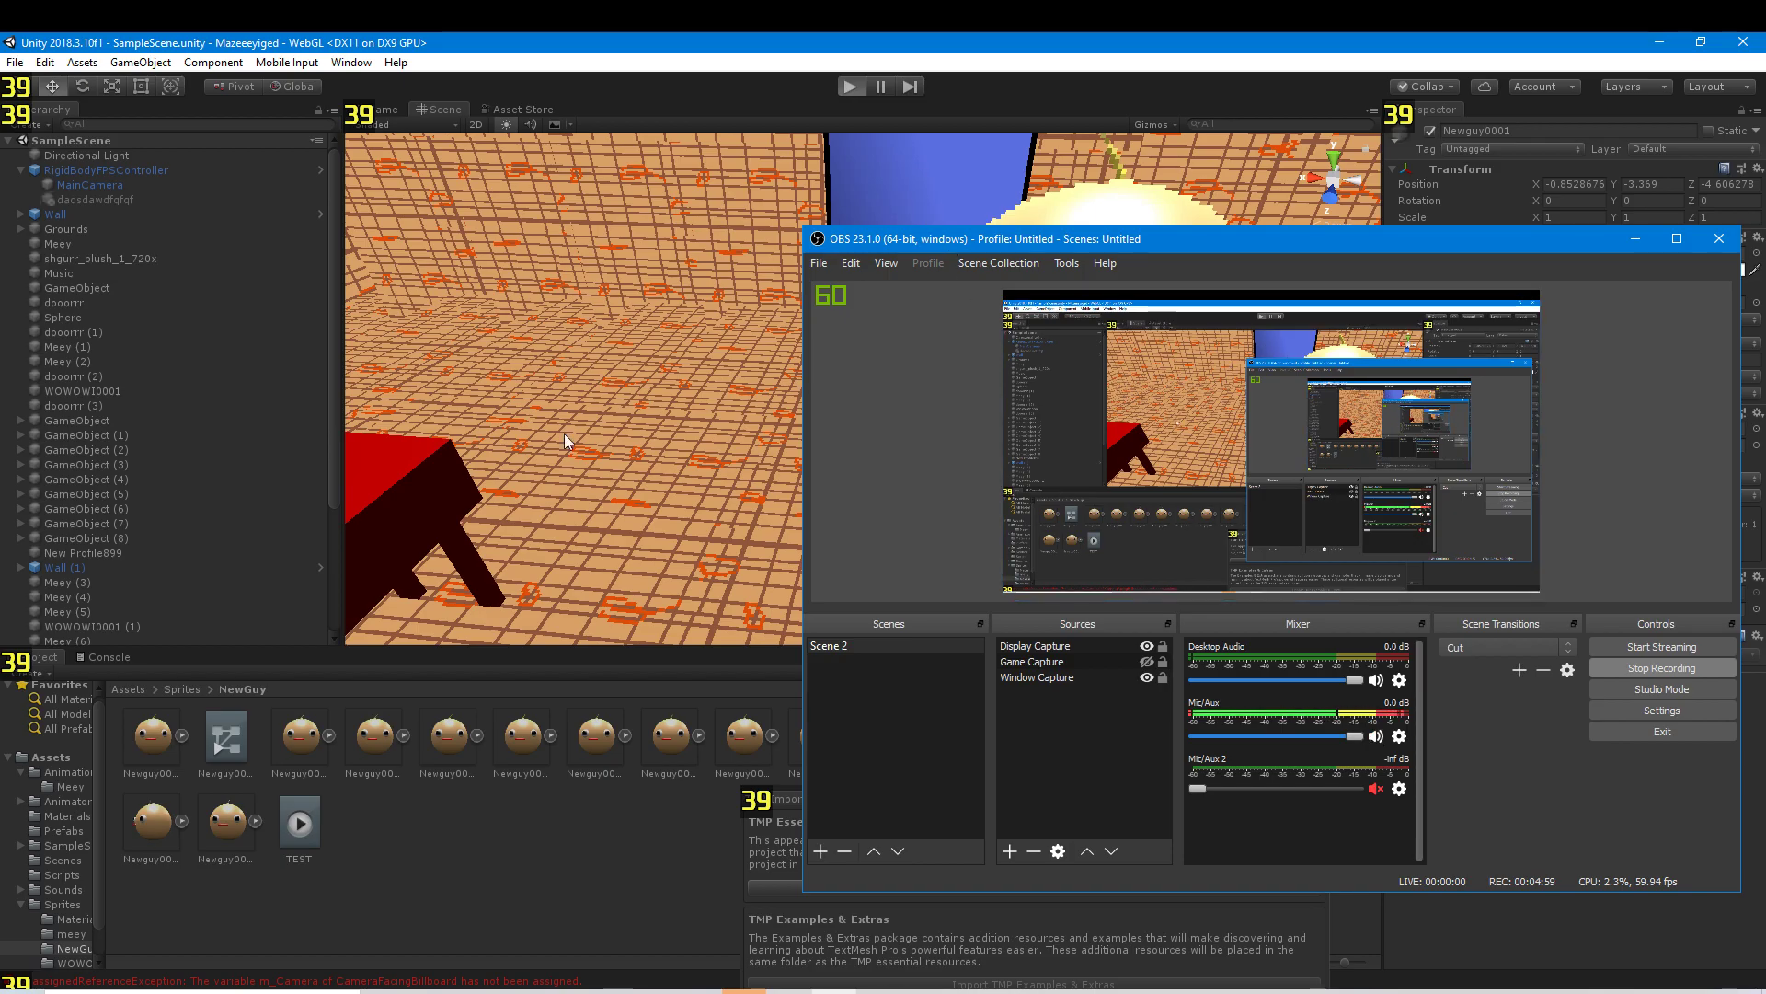
left_click(1639, 243)
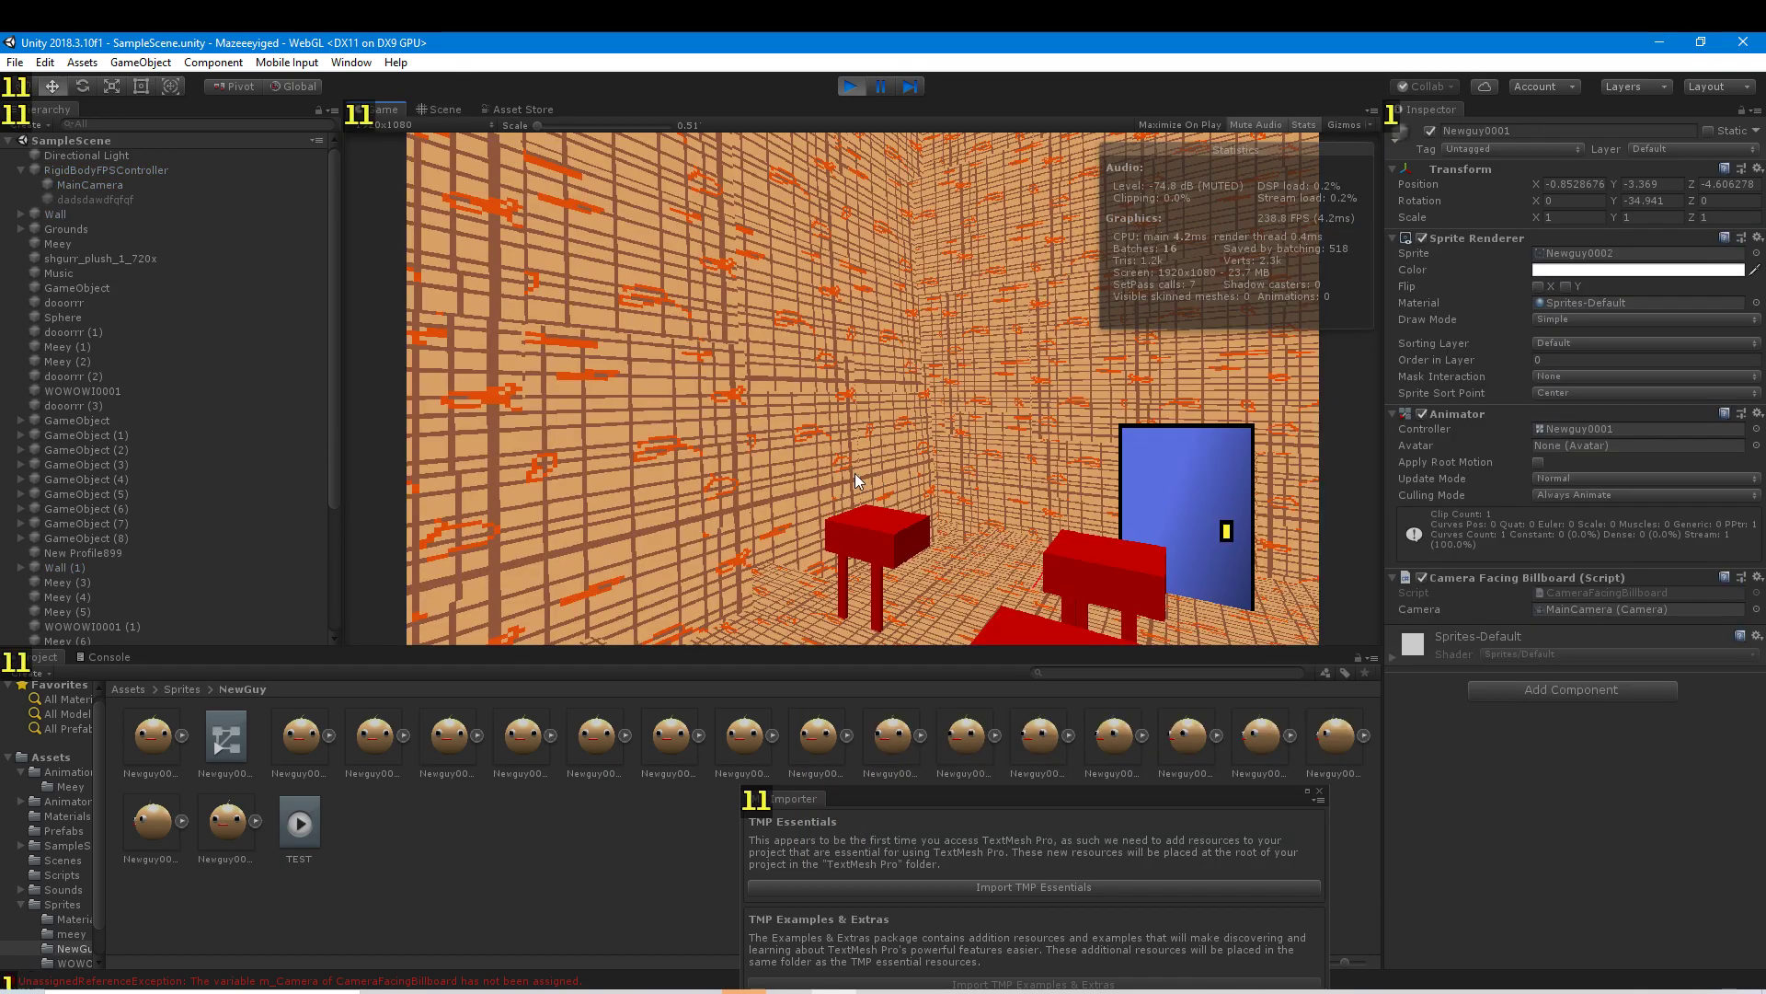
- Walk through the maze with W toward the blue door and the animated head
left_click(864, 479)
key("w")
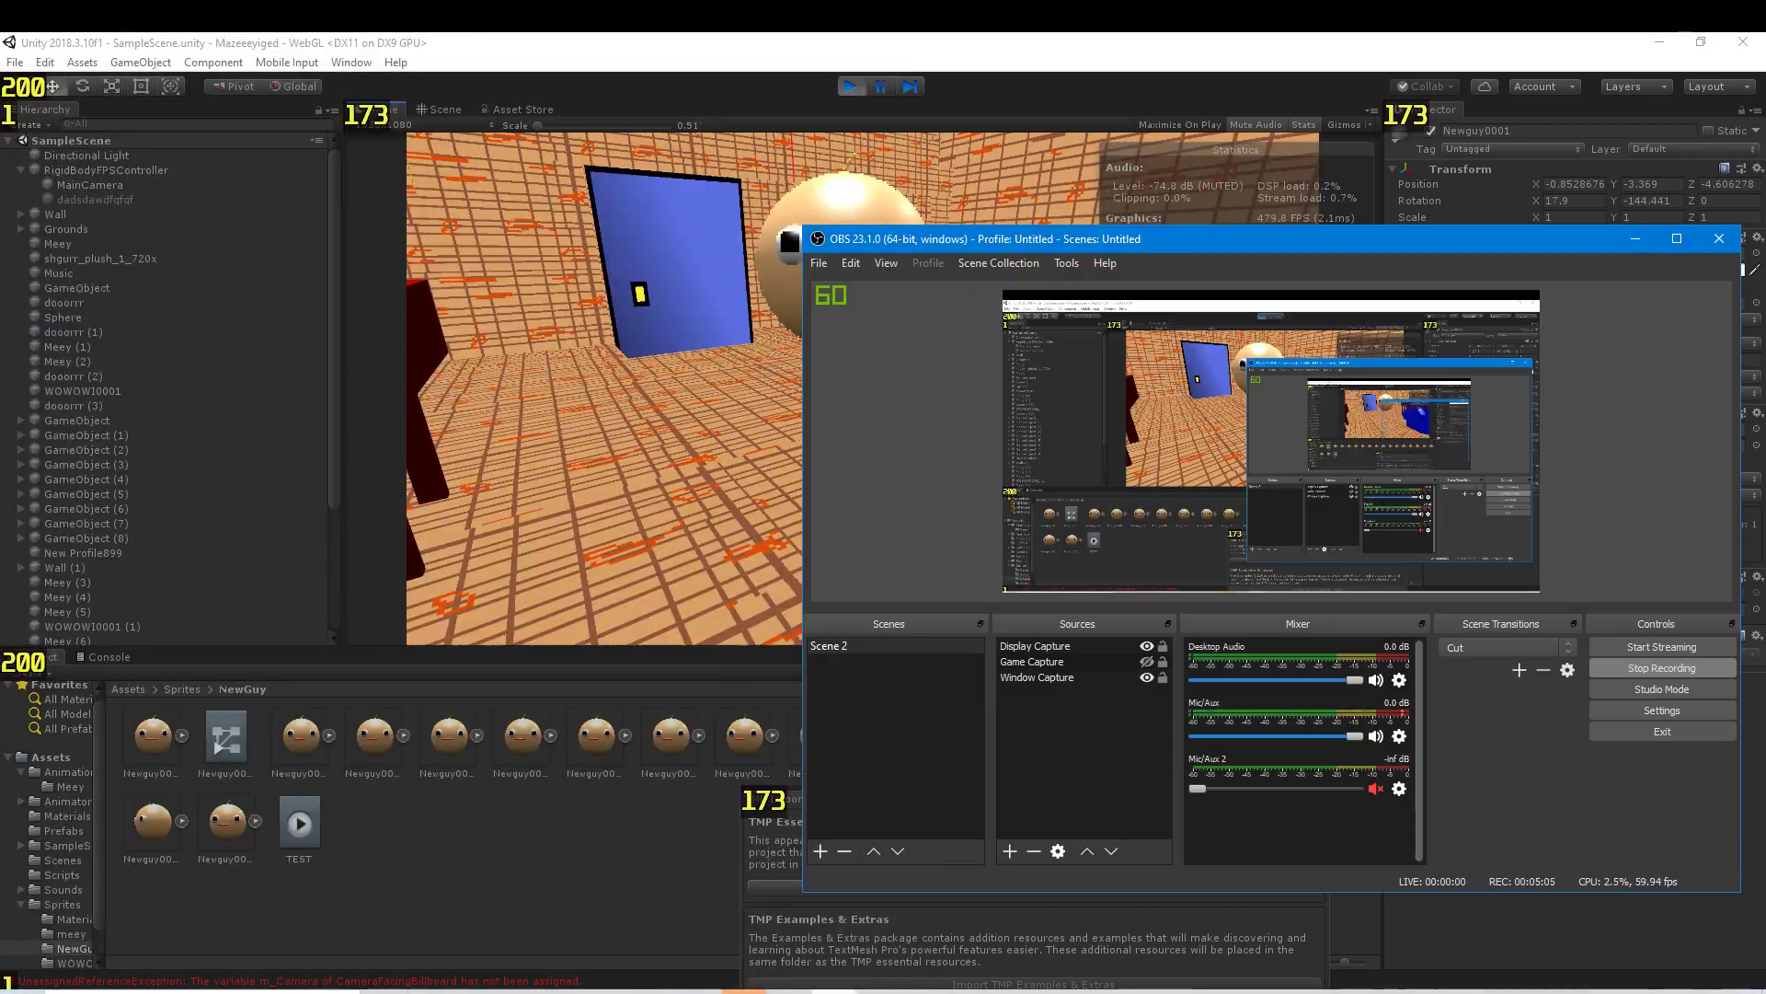
key("w")
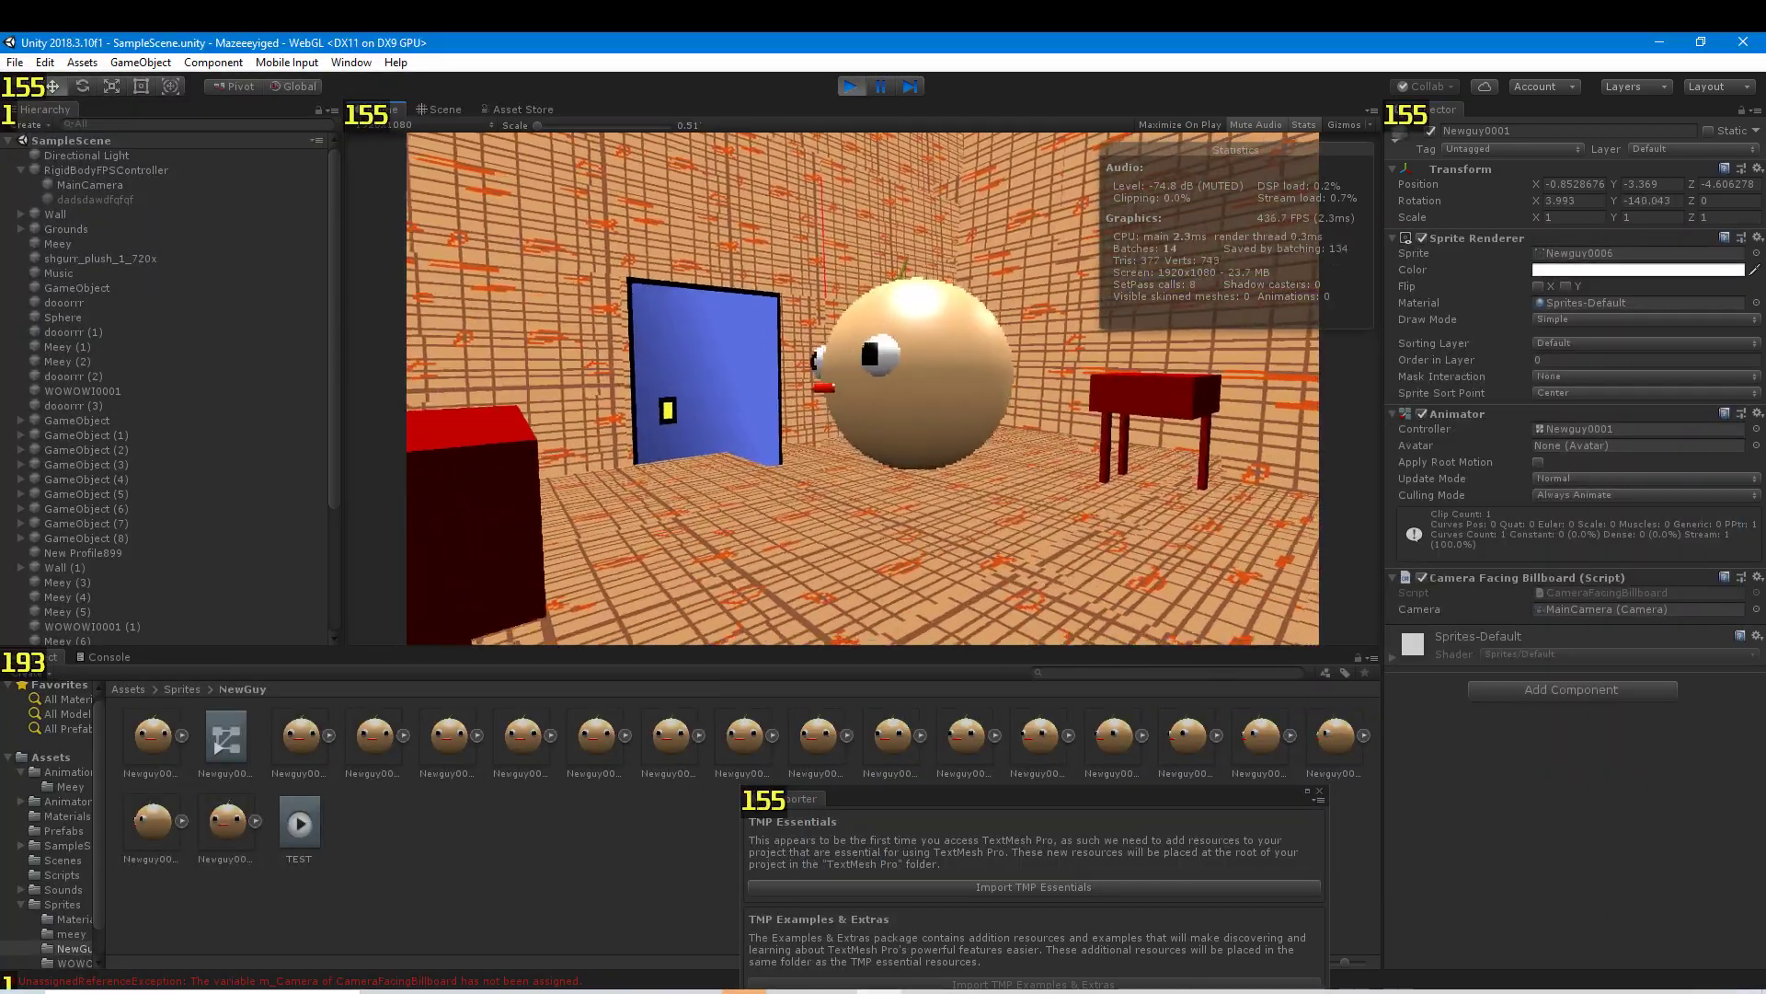
key("w")
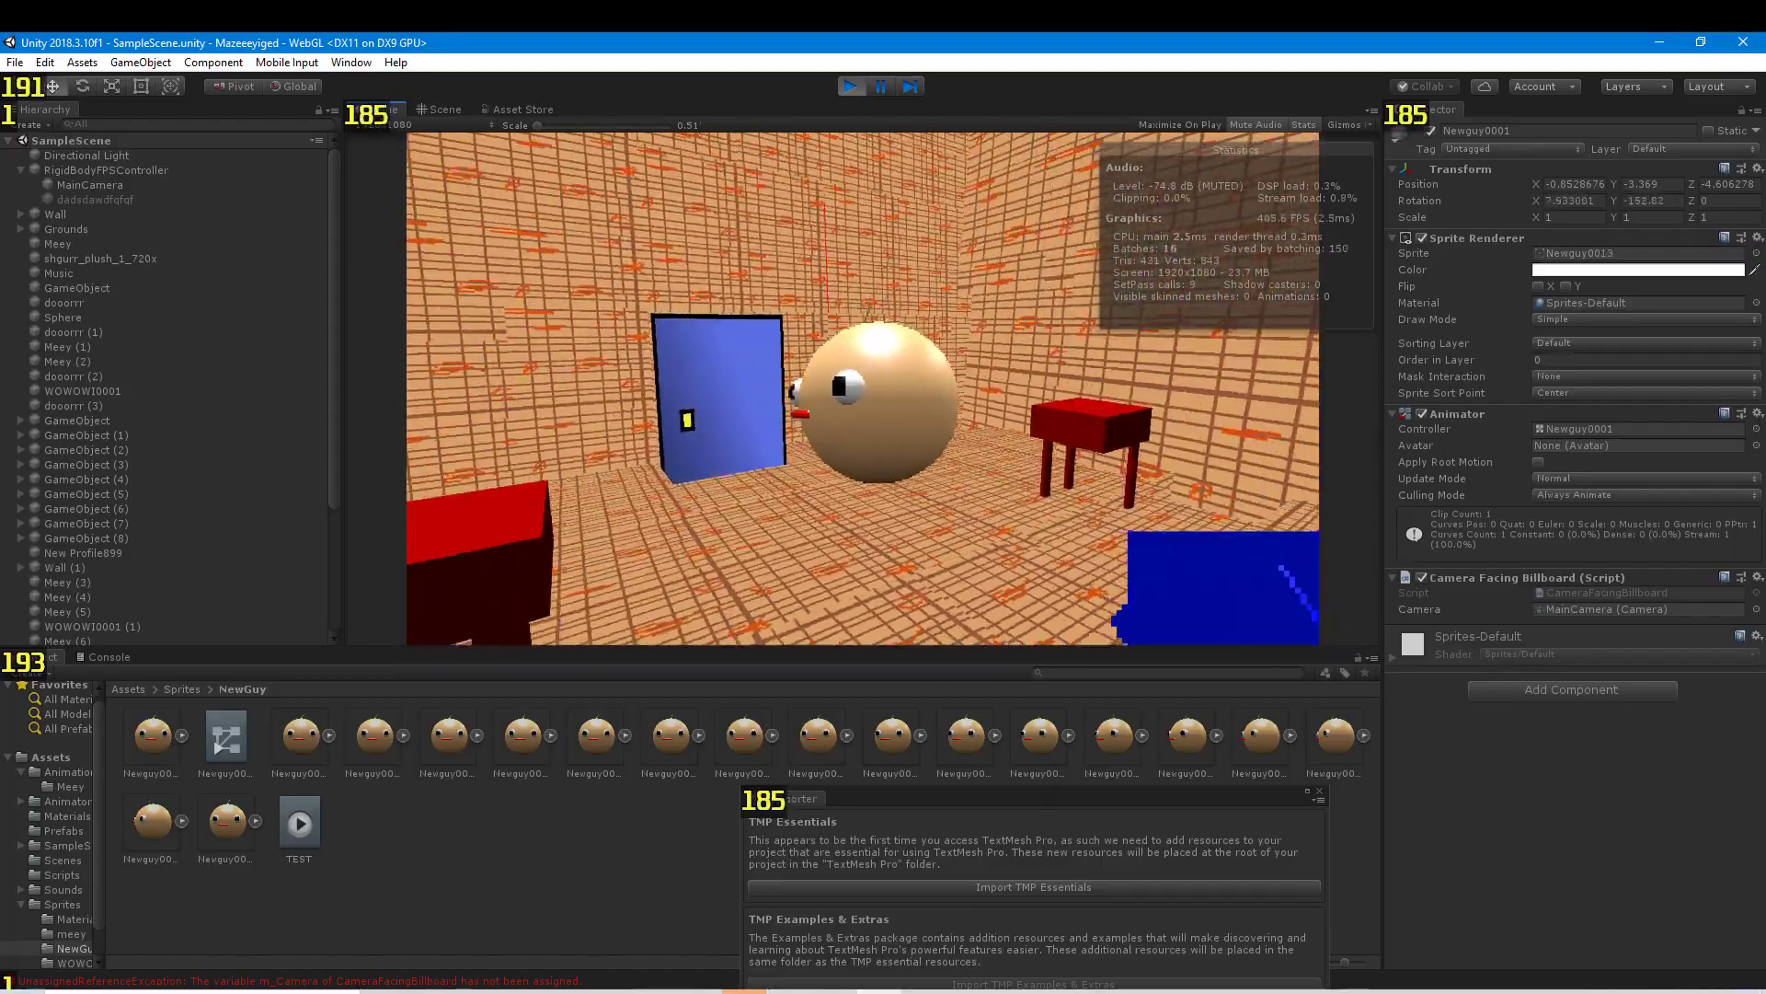
- Restore the OBS recorder window over the running game via the Windows key
key("super")
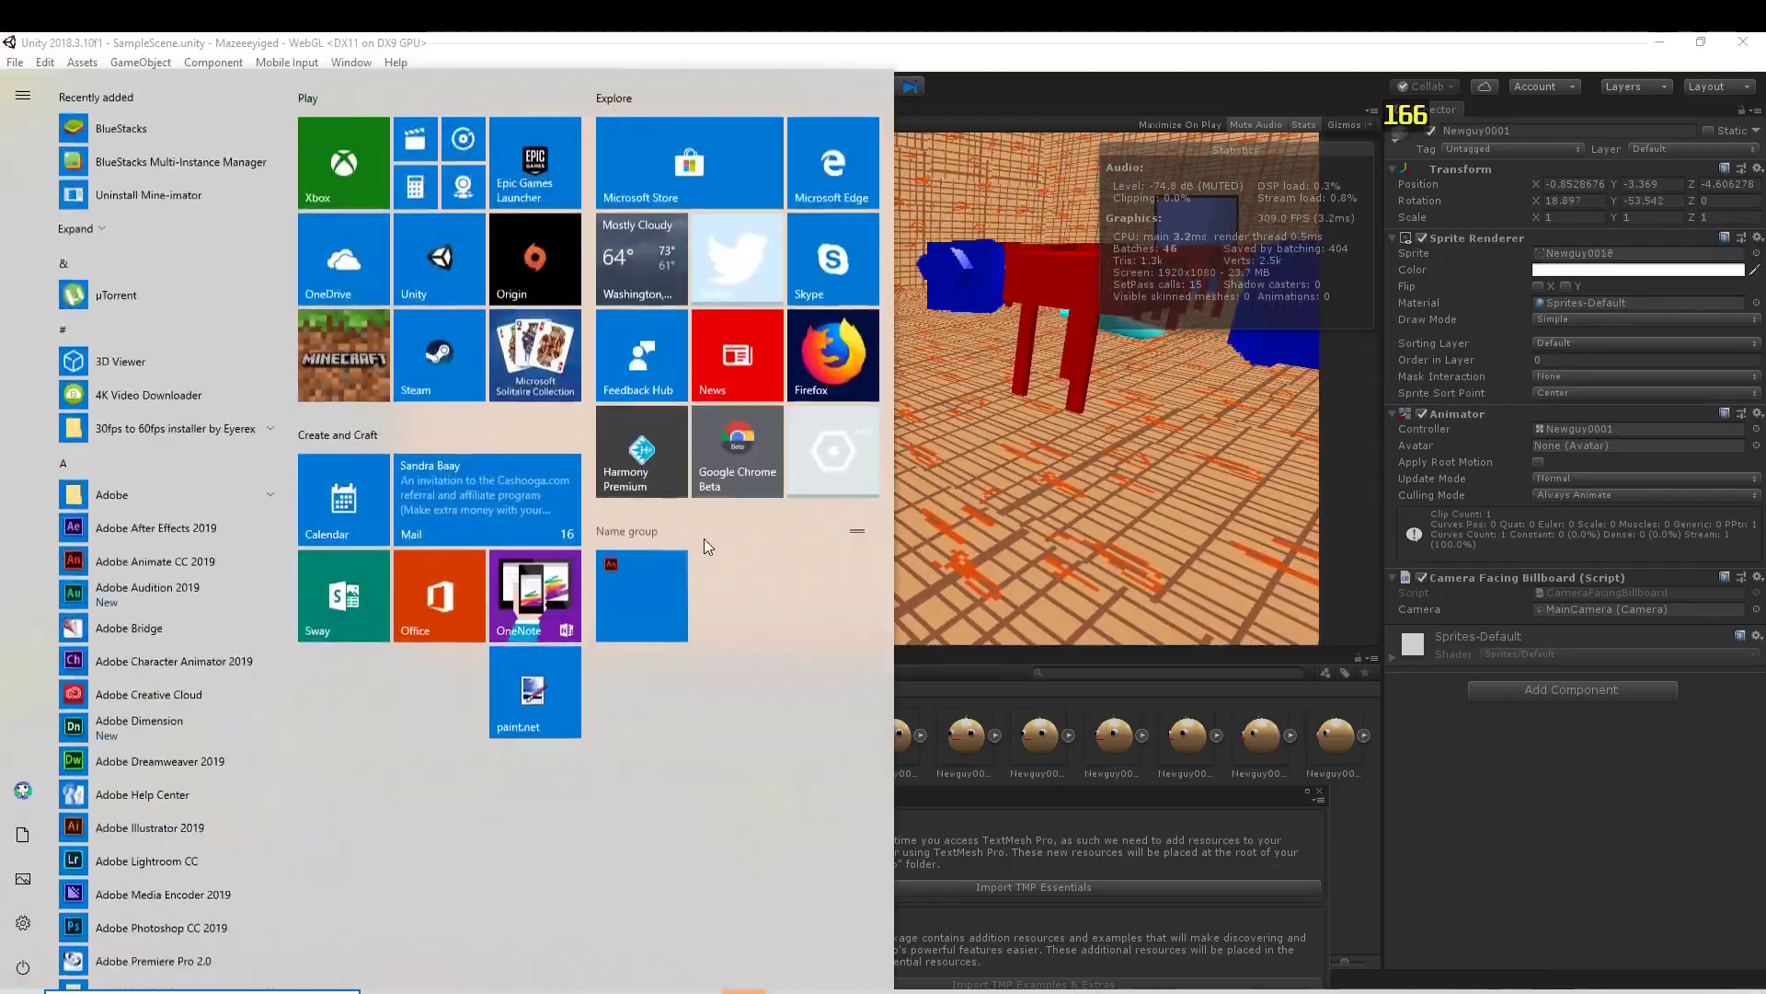
left_click(708, 539)
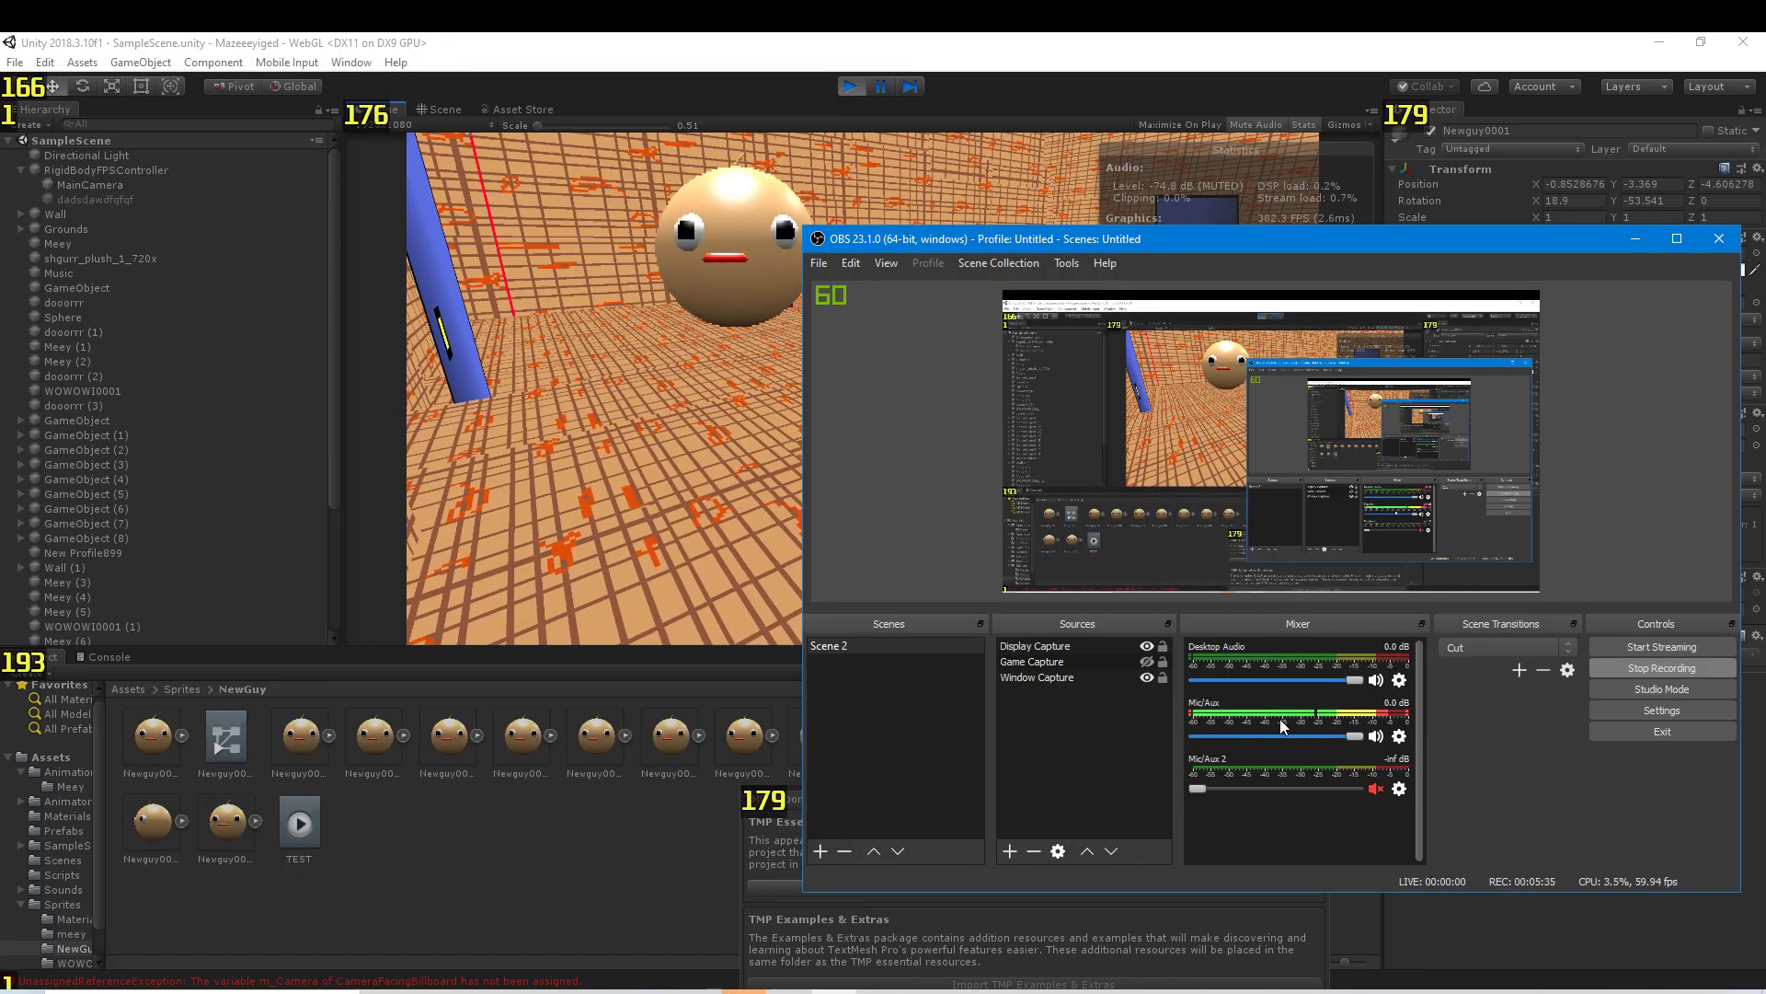